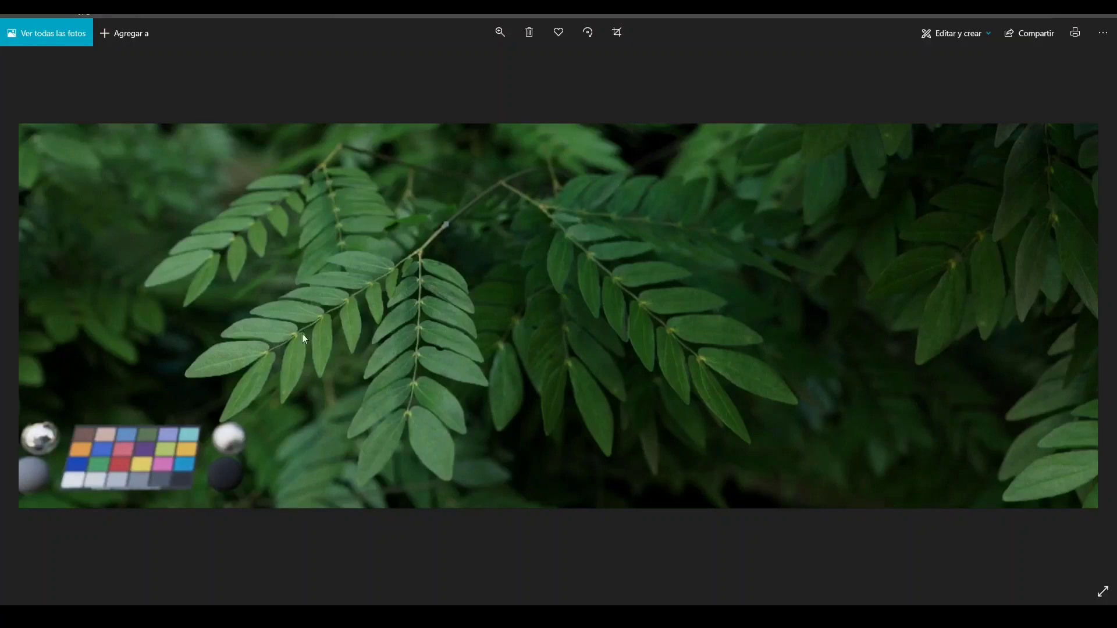
# Browse the following leaf reference images in the photo viewer.
pyautogui.press('Right')
pyautogui.press('Right')
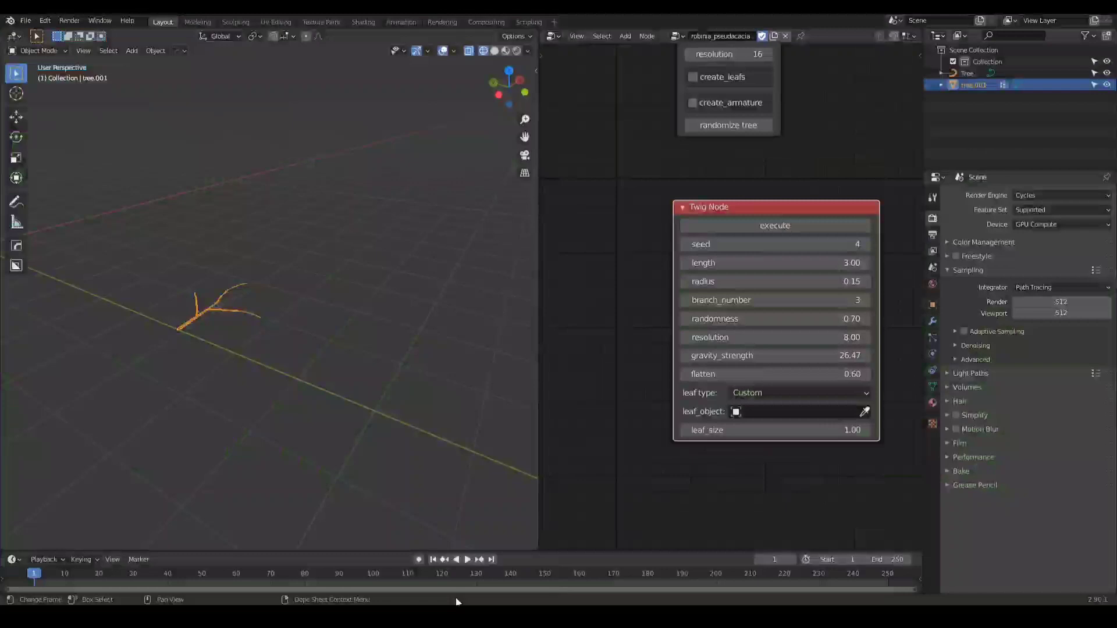
# Widen Blender's 3D viewport over the node editor and import leaf15_basecolor.png from the leaf15_treesdesigner folder as a plane with Use Alpha off.
pyautogui.moveTo(297, 402); pyautogui.dragTo(252, 380, button='middle')
pyautogui.moveTo(540, 73); pyautogui.dragTo(637, 73)
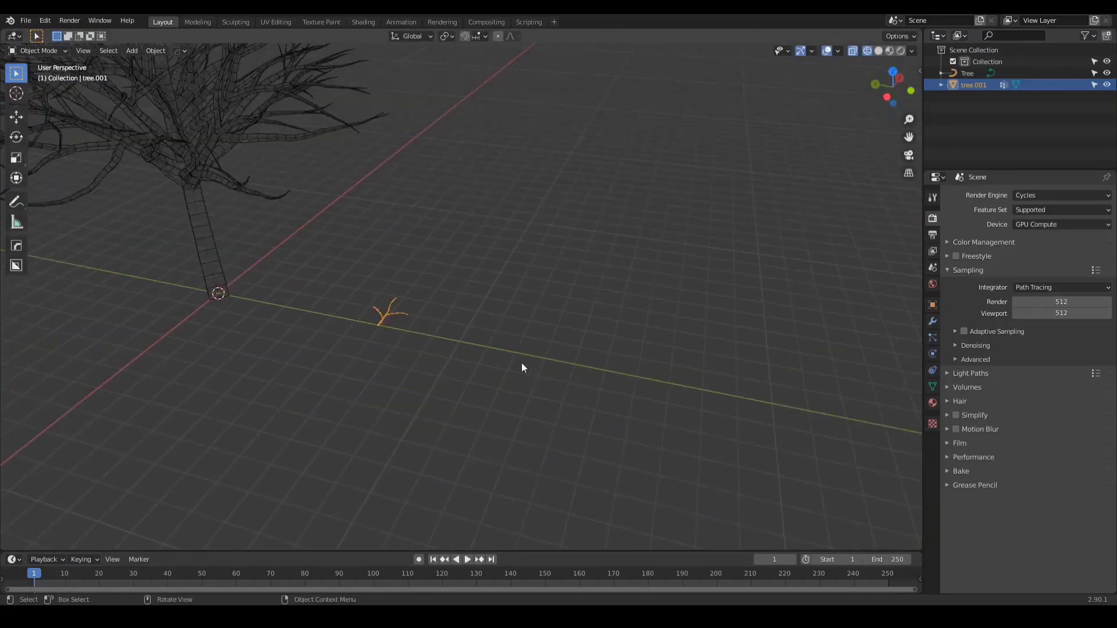
pyautogui.hotkey('shift', 'a')
pyautogui.moveTo(392, 475)
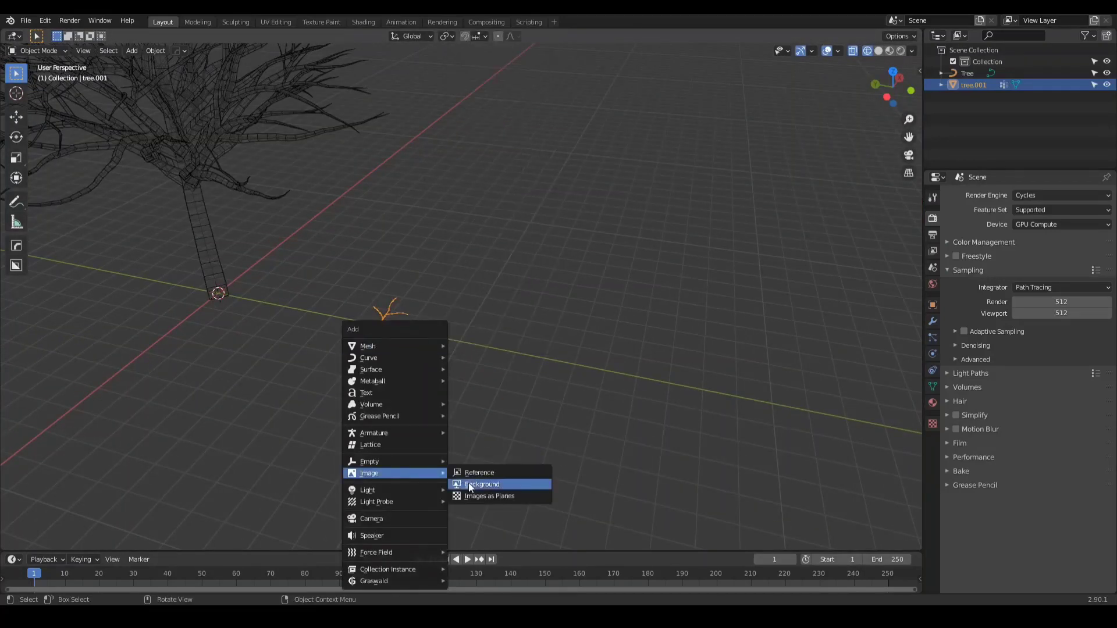
pyautogui.click(497, 497)
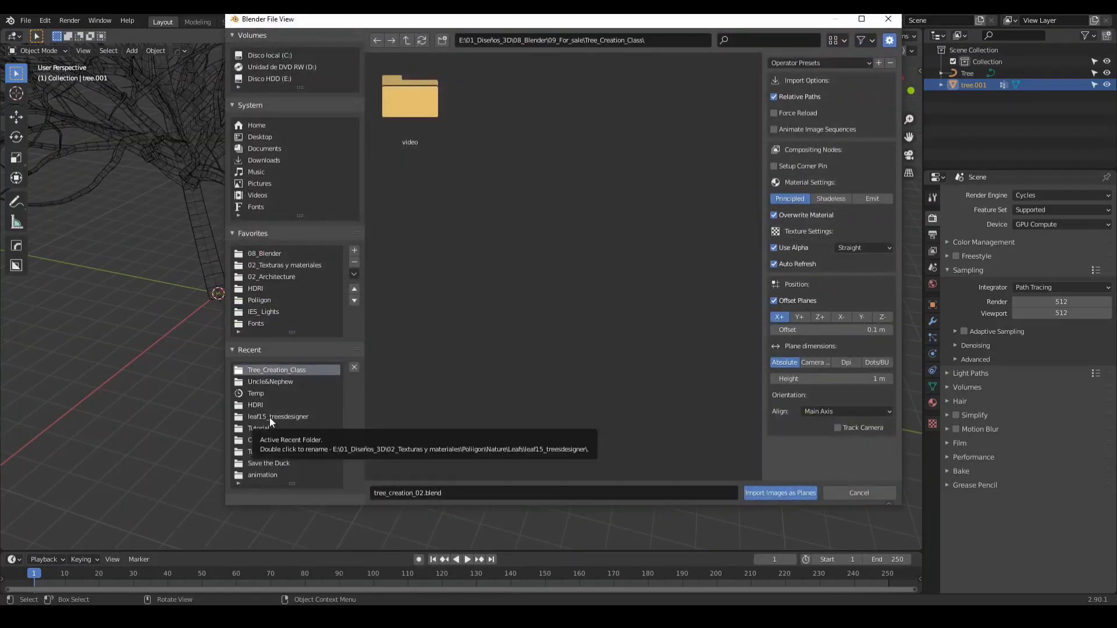
pyautogui.click(270, 417)
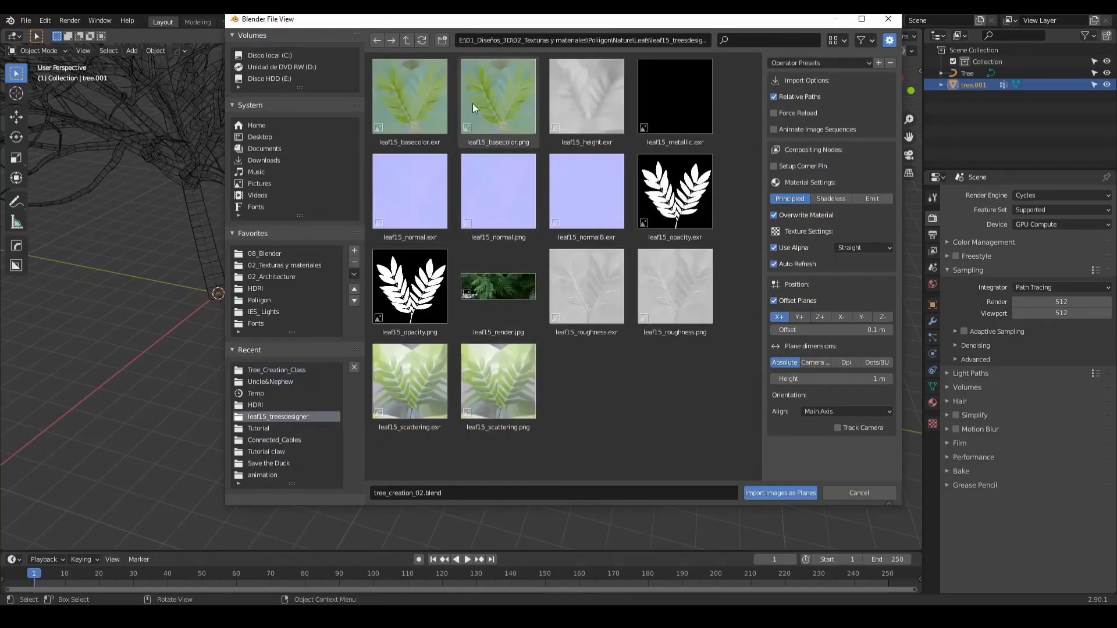
pyautogui.click(505, 111)
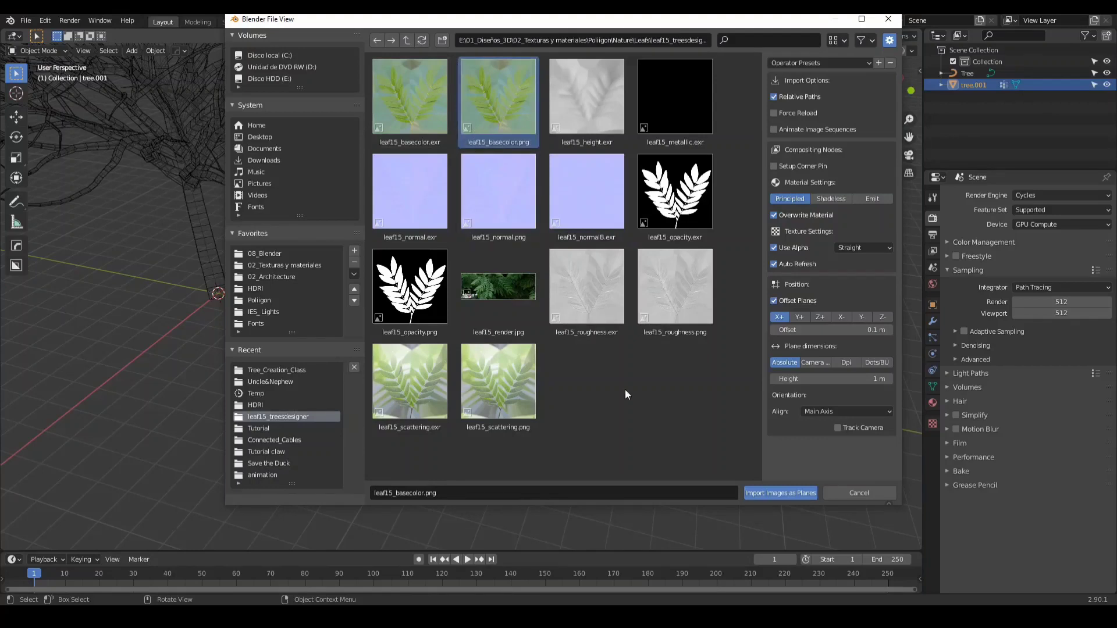
pyautogui.click(792, 249)
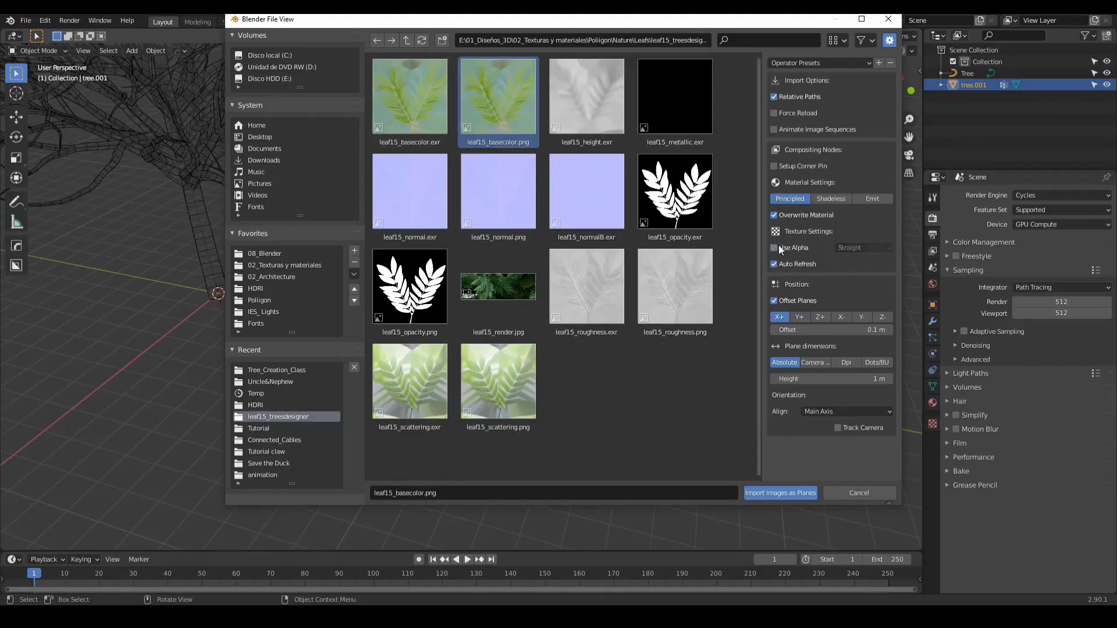
pyautogui.click(780, 493)
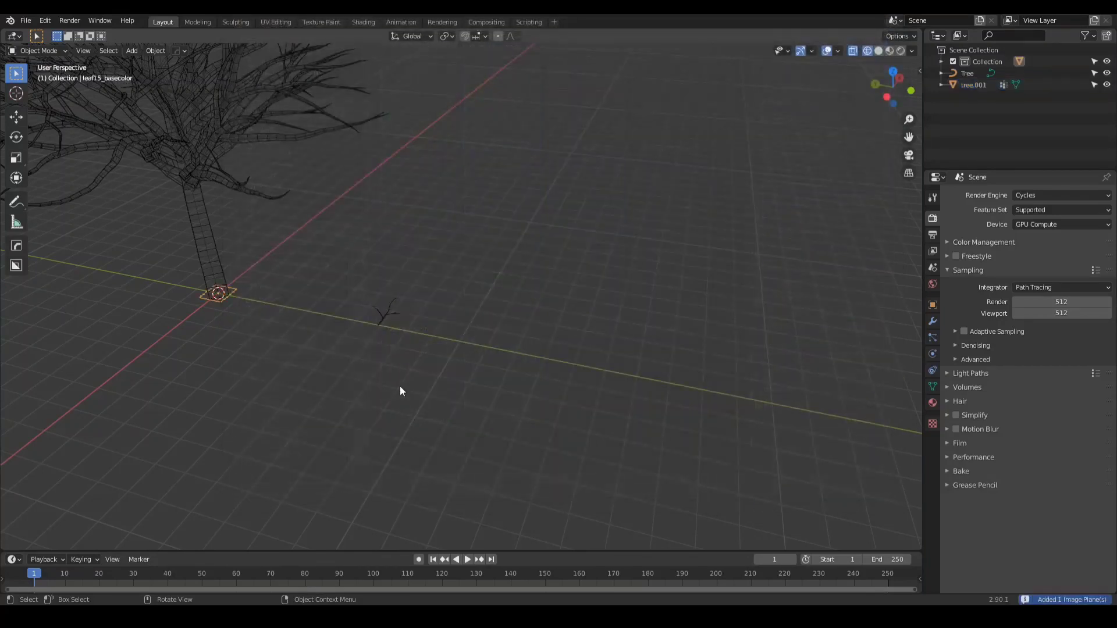
# Move the leaf plane along the Y axis to just beyond the small twig.
pyautogui.moveTo(194, 251); pyautogui.dragTo(167, 308, button='middle')
pyautogui.press('g')
pyautogui.press('y')
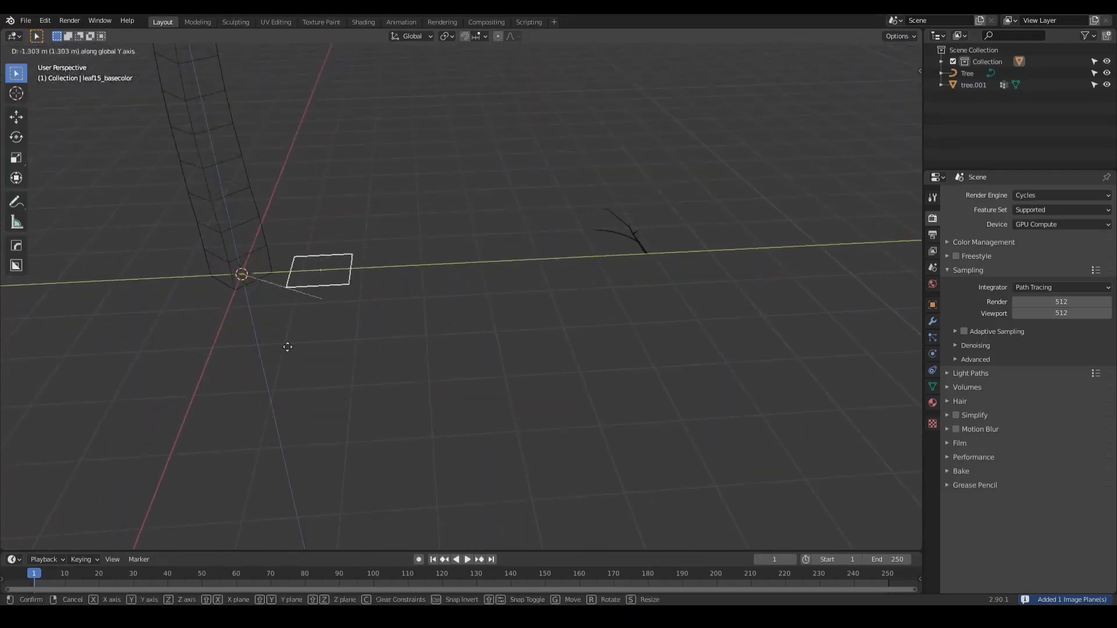
pyautogui.click(691, 369)
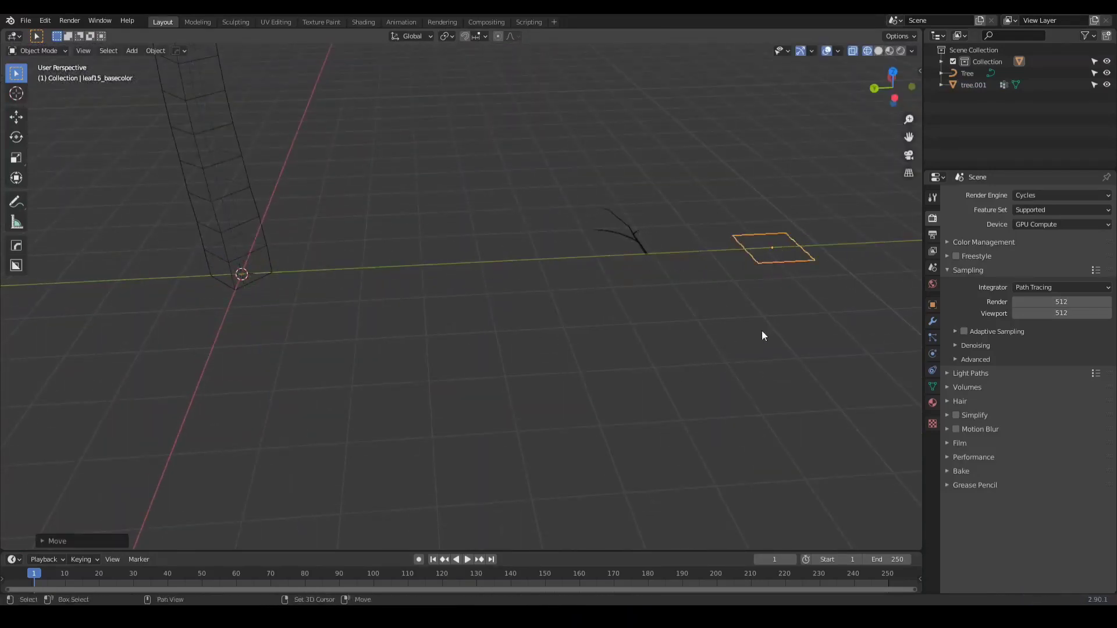
# Show the leaf plane in Material Preview shading and rotate it -90° about the Z axis.
pyautogui.press('KP_Decimal')
pyautogui.press('z')
pyautogui.click(467, 303)
pyautogui.moveTo(466, 304)
pyautogui.mouseDown(button='middle')
pyautogui.moveTo(504, 330)
pyautogui.moveTo(343, 341)
pyautogui.moveTo(526, 317)
pyautogui.moveTo(424, 344)
pyautogui.moveTo(635, 294)
pyautogui.mouseUp(button='middle')
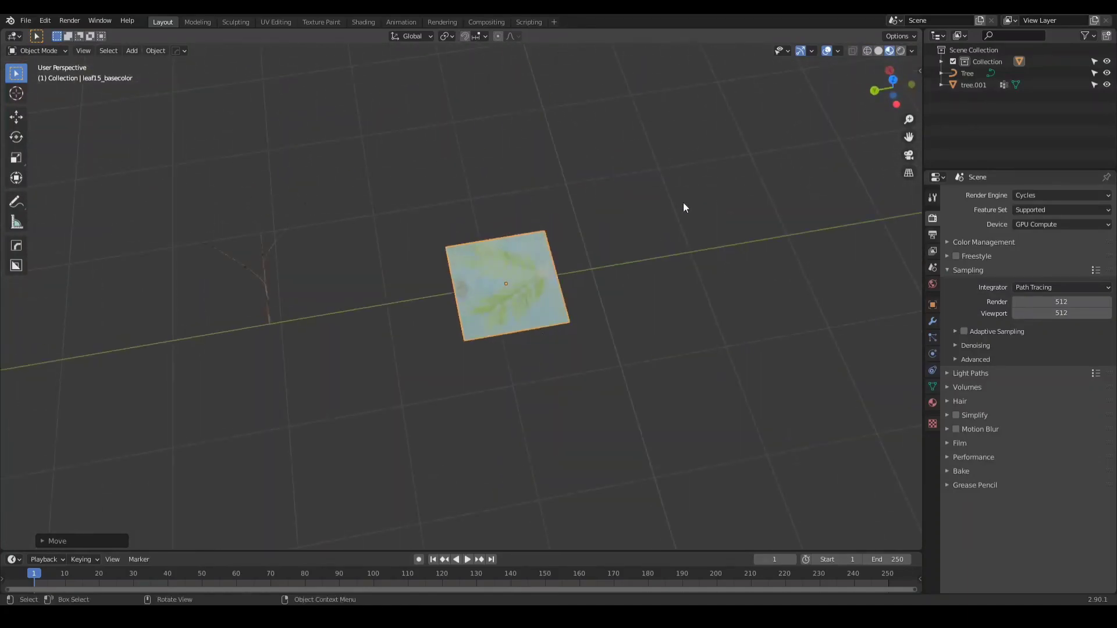
pyautogui.write('rz-90')
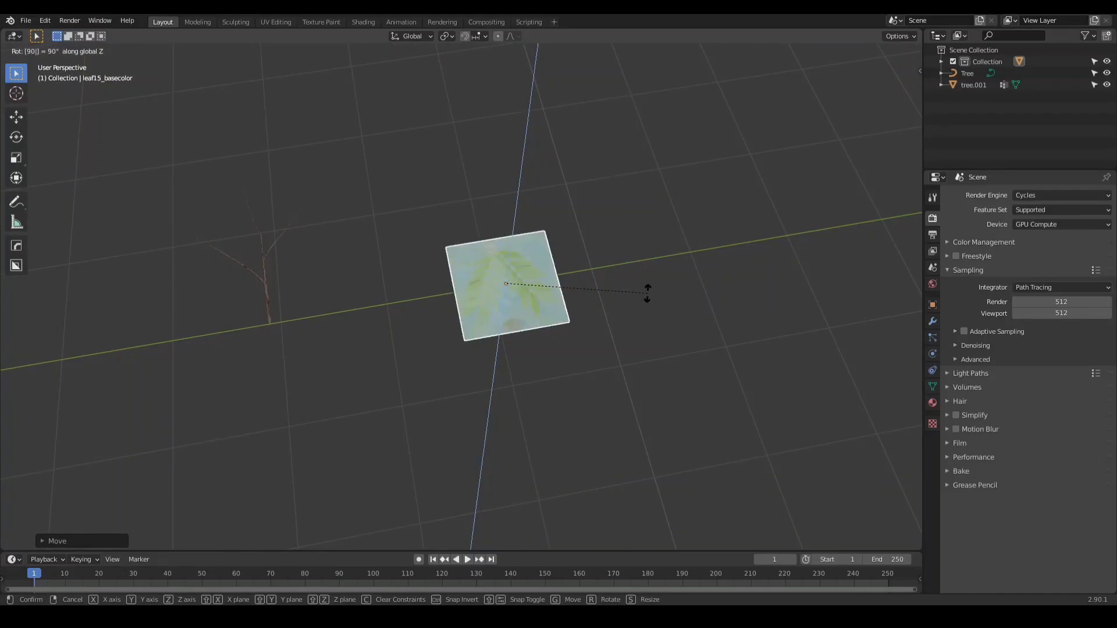
pyautogui.click(647, 293)
# Start the Shortcut VUr key display from its sidebar settings.
pyautogui.scroll(5, 500, 359)
pyautogui.moveTo(500, 358); pyautogui.dragTo(468, 348, button='middle')
pyautogui.rightClick(468, 348)
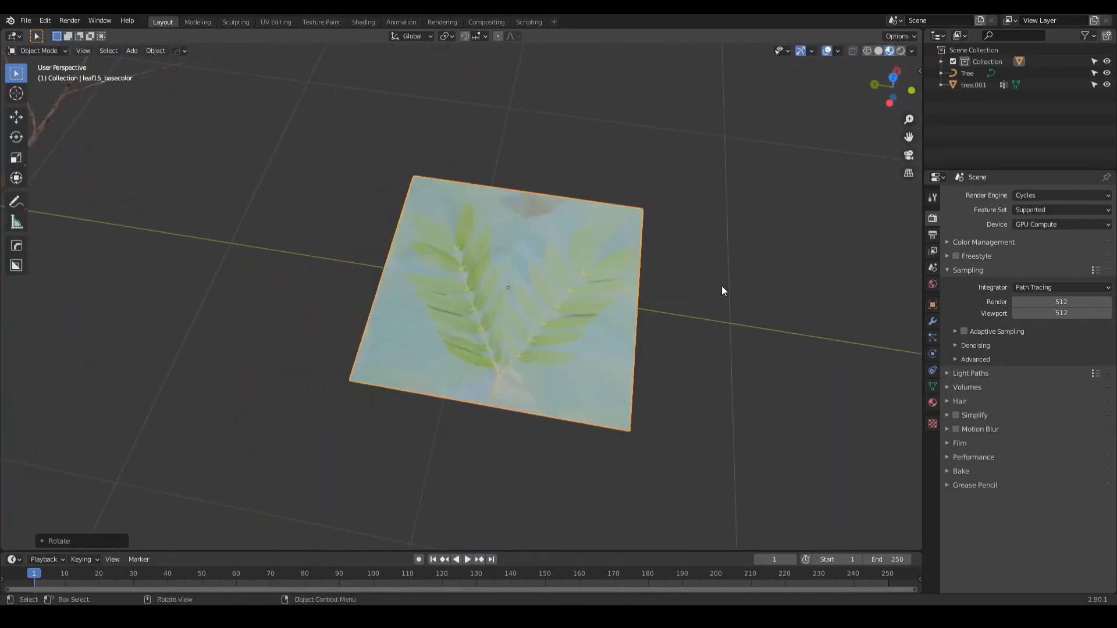
pyautogui.press('n')
pyautogui.click(914, 213)
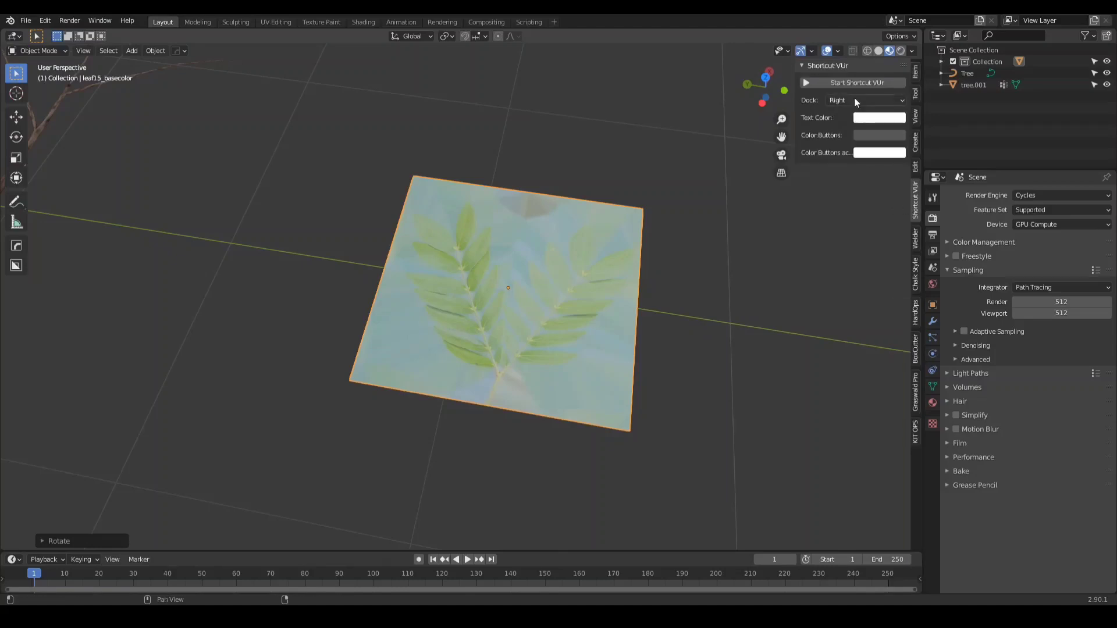
pyautogui.press('n')
# Apply the leaf plane's rotation.
pyautogui.hotkey('ctrl', 'a')
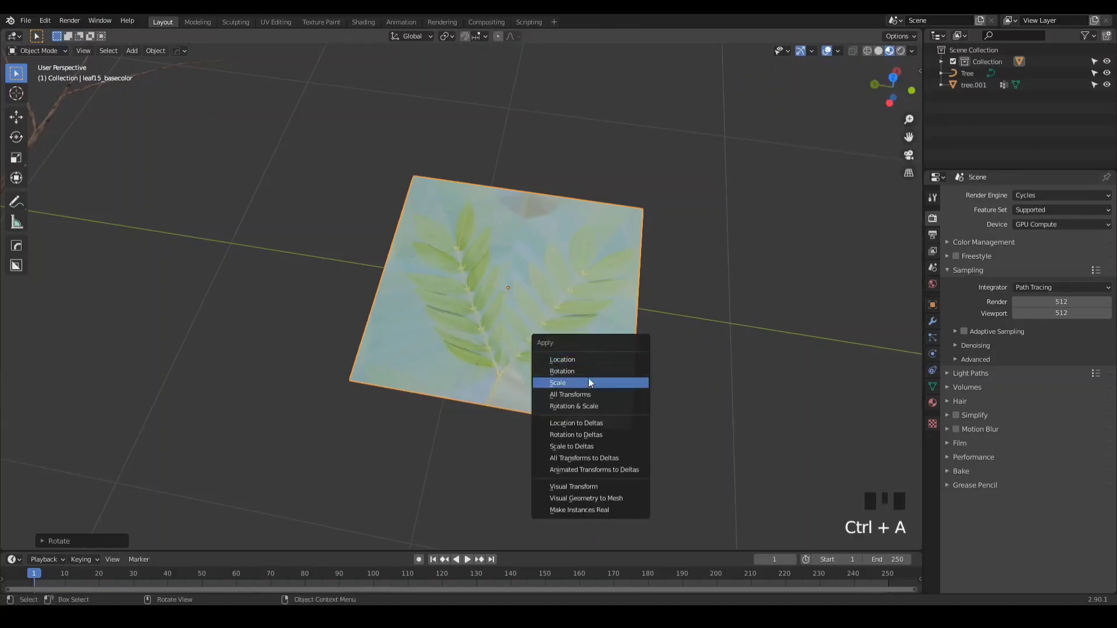
pyautogui.click(557, 372)
pyautogui.moveTo(557, 372); pyautogui.dragTo(505, 339, button='middle')
pyautogui.scroll(2, 505, 339)
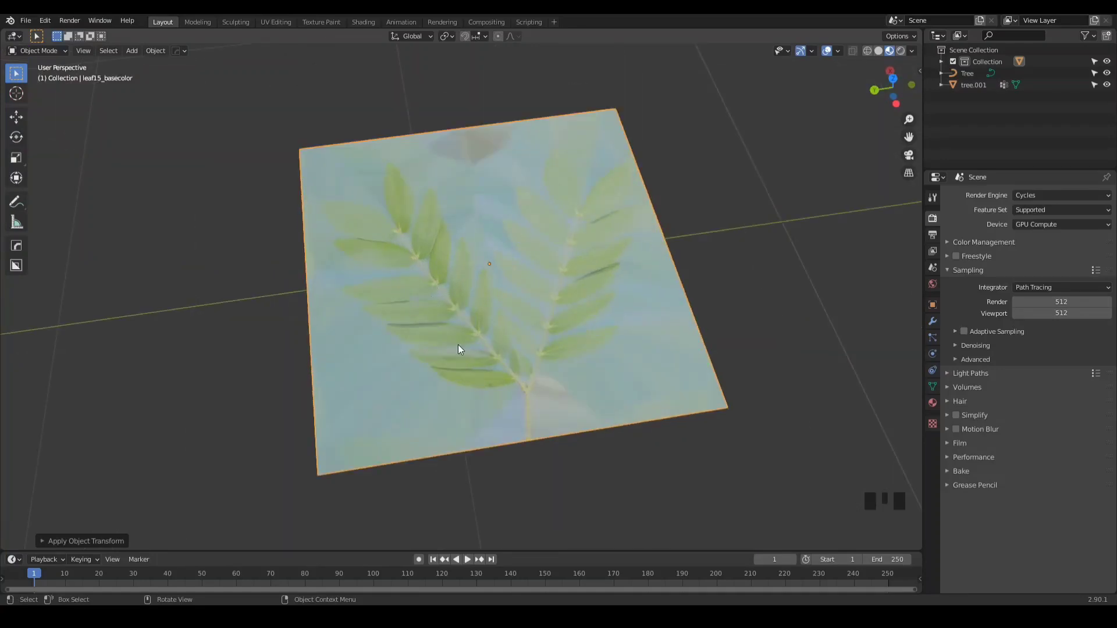
# Enter Edit Mode on the leaf plane and switch to the top orthographic view.
pyautogui.moveTo(480, 365); pyautogui.dragTo(477, 278, button='middle')
pyautogui.press('Tab')
pyautogui.press('Escape')
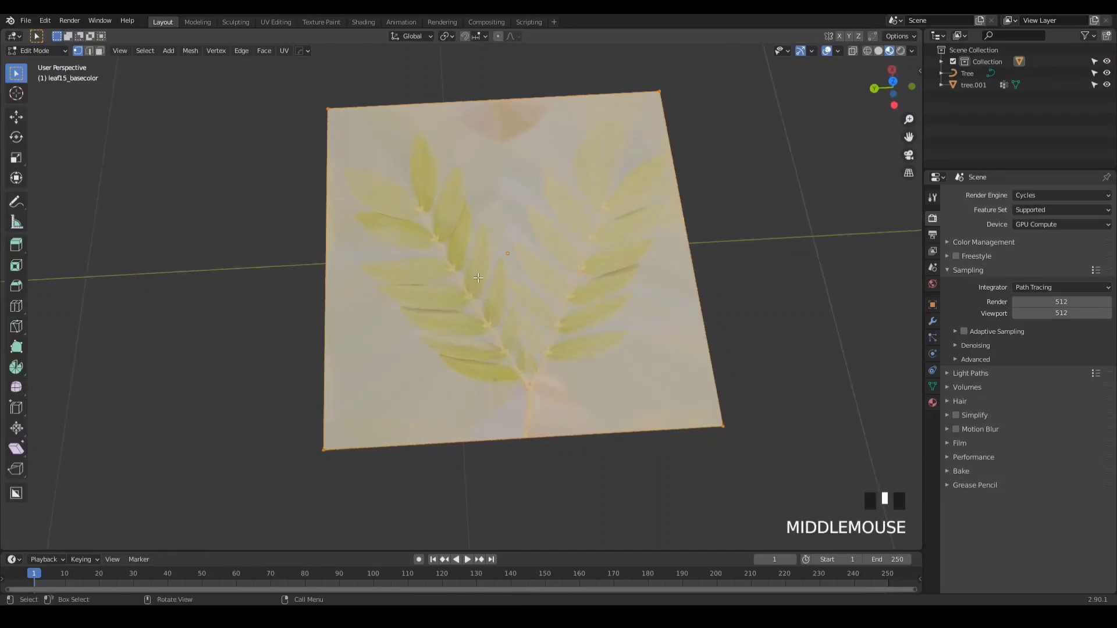
pyautogui.press('KP_7')
pyautogui.scroll(-1, 478, 277)
pyautogui.scroll(2, 478, 278)
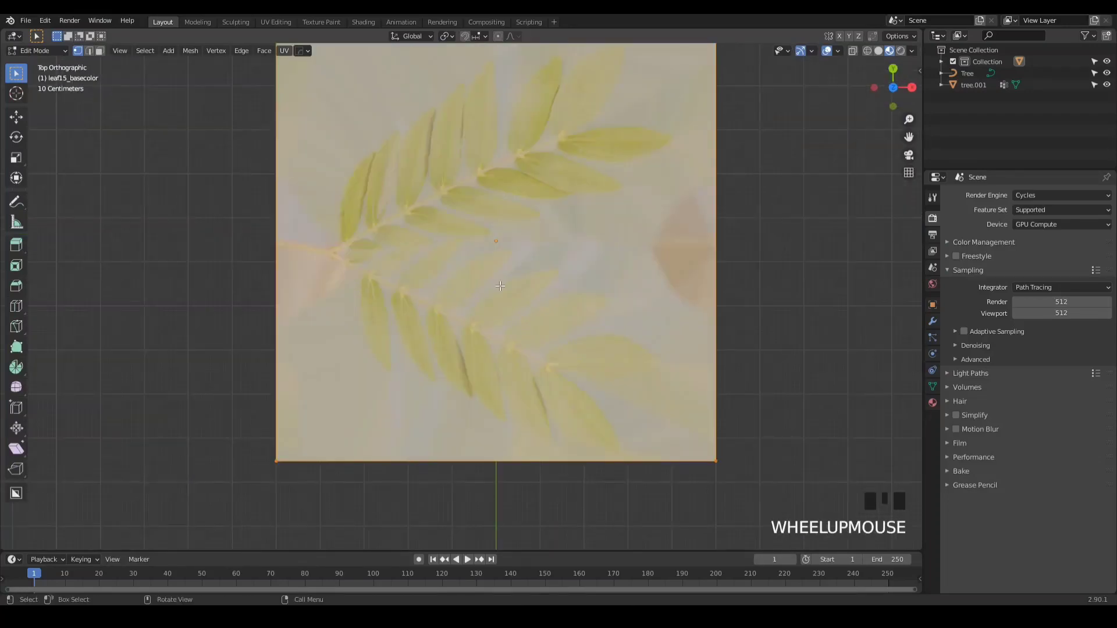
# Knife-cut the outer contour of the upper branch, from the plane's top edge around the leaflets to the left edge above the stem.
pyautogui.press('k')
pyautogui.scroll(-2, 396, 194)
pyautogui.scroll(3, 485, 180)
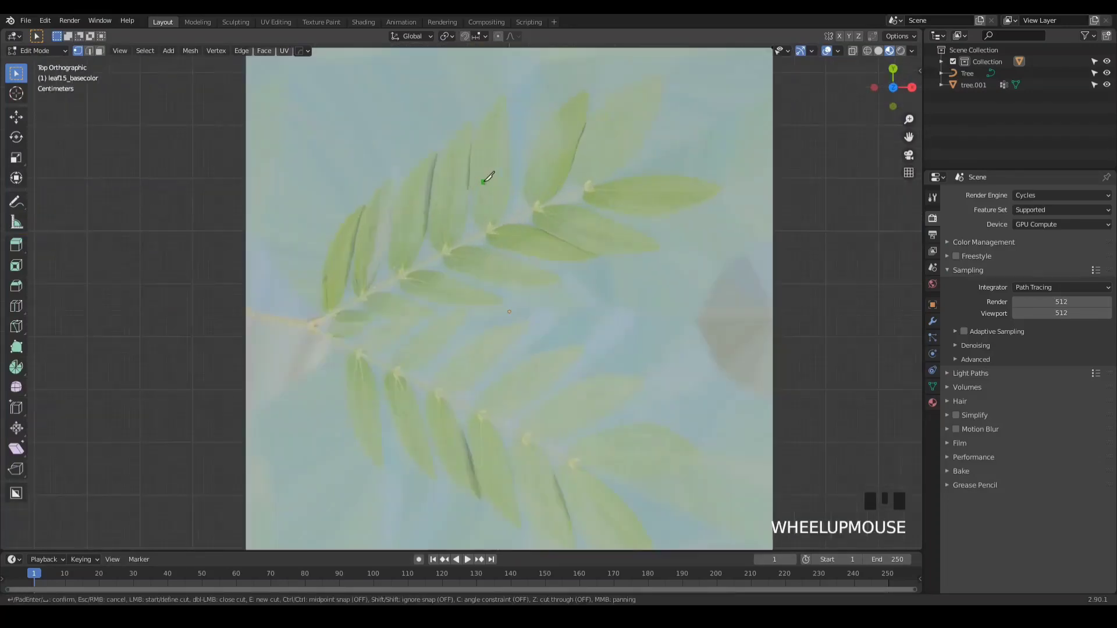
pyautogui.scroll(-2, 404, 321)
pyautogui.scroll(3, 590, 149)
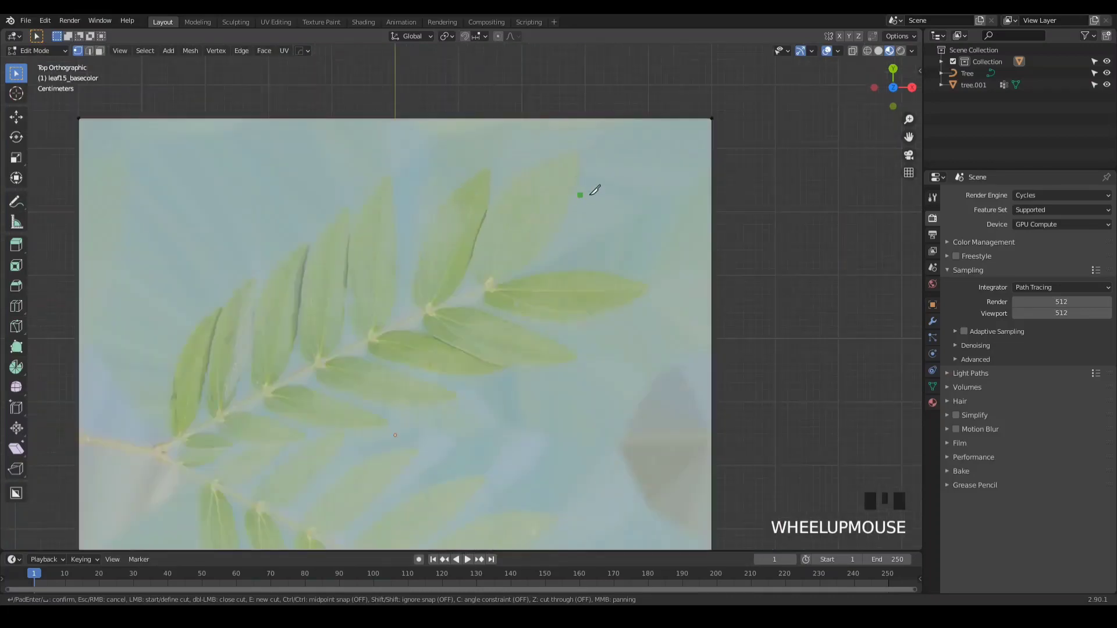
pyautogui.click(578, 118)
pyautogui.click(371, 166)
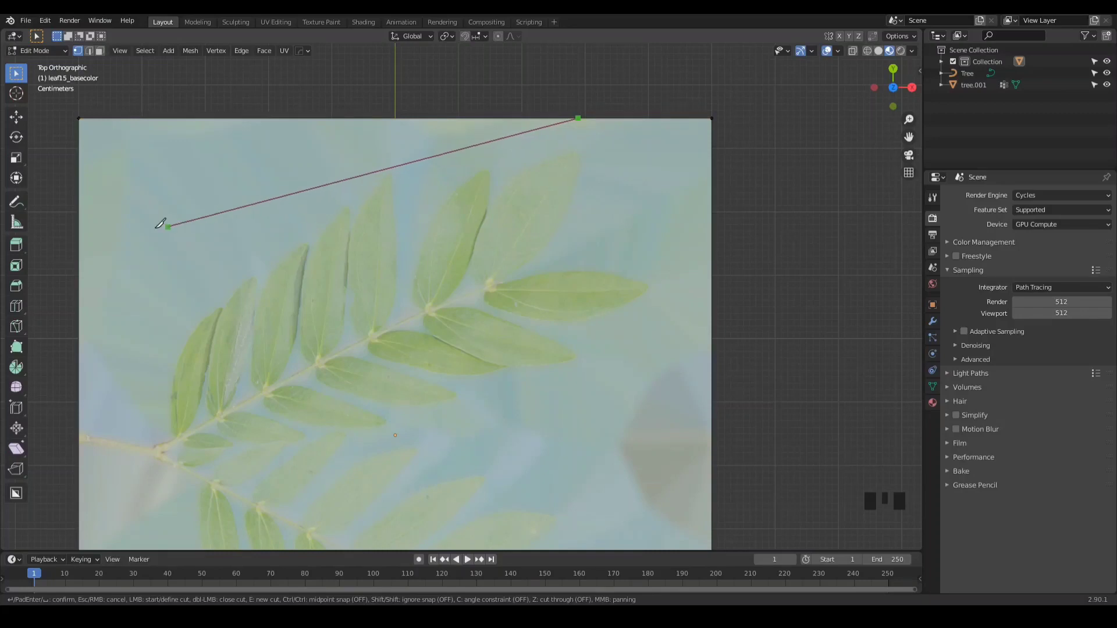
pyautogui.click(171, 327)
pyautogui.click(145, 416)
pyautogui.click(79, 419)
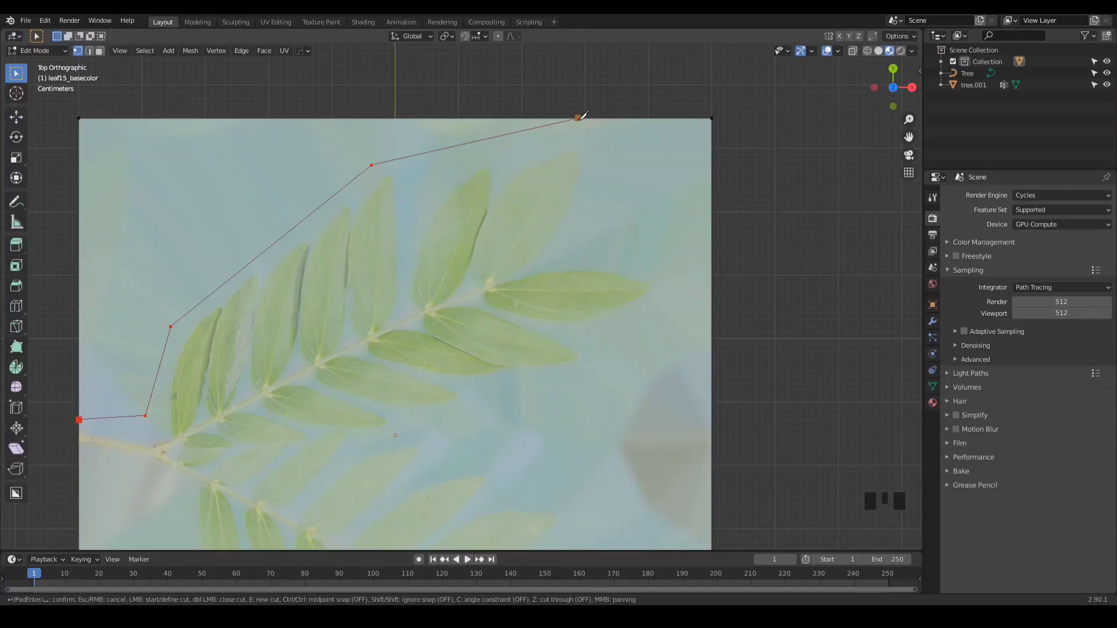
# Complete the knife outline around the branch tips, the notch between them and the lower branch, ending at the left edge below the stem.
pyautogui.click(676, 291)
pyautogui.click(478, 411)
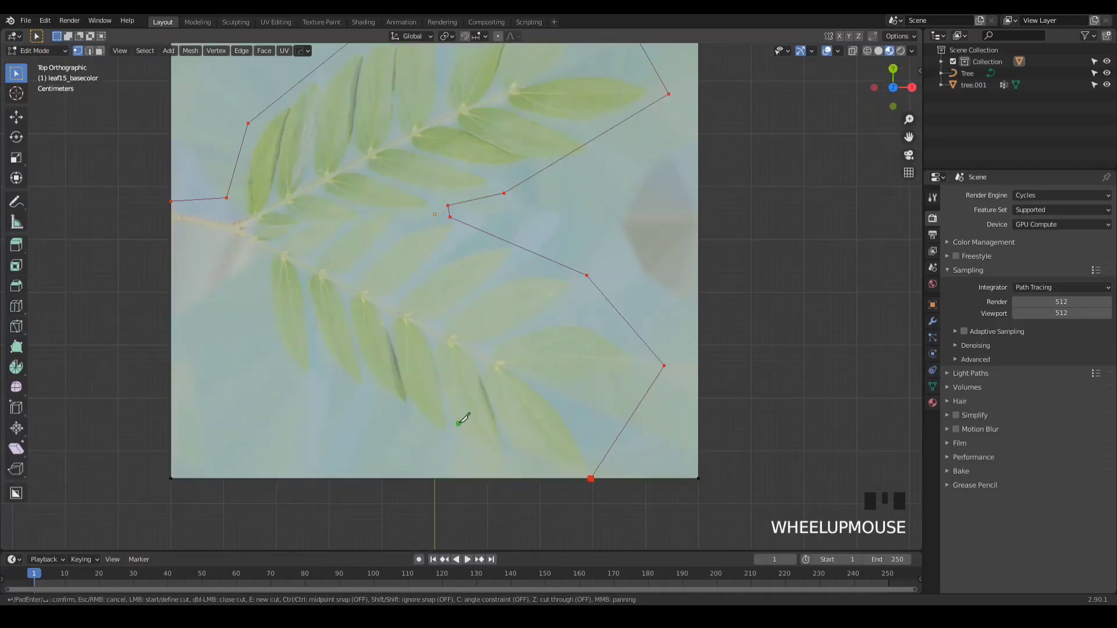
pyautogui.click(500, 478)
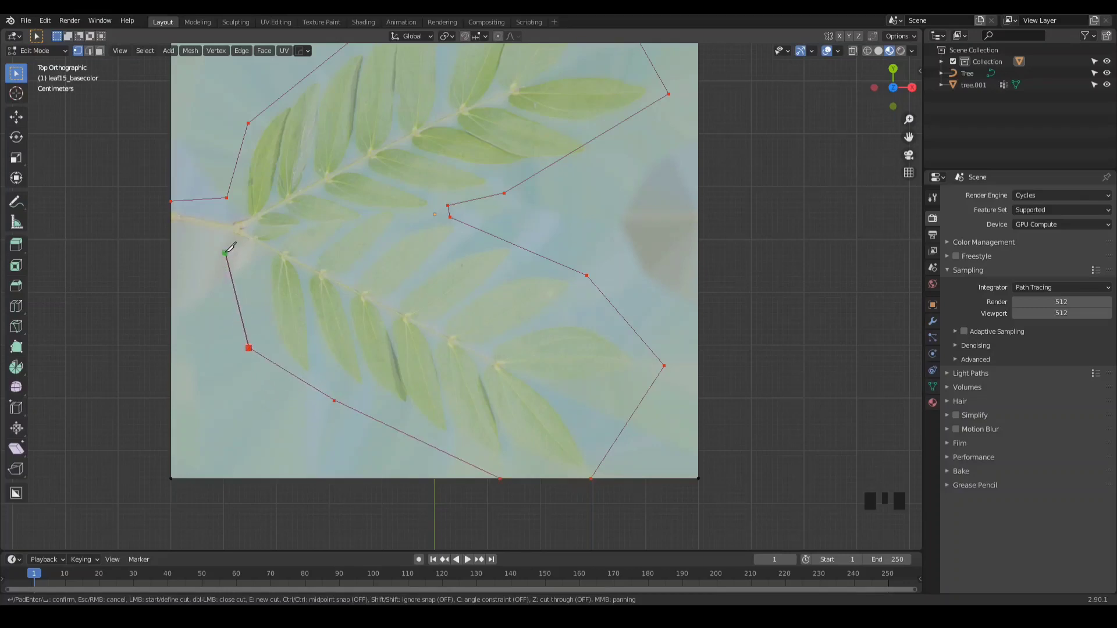
pyautogui.click(171, 247)
pyautogui.press('space')
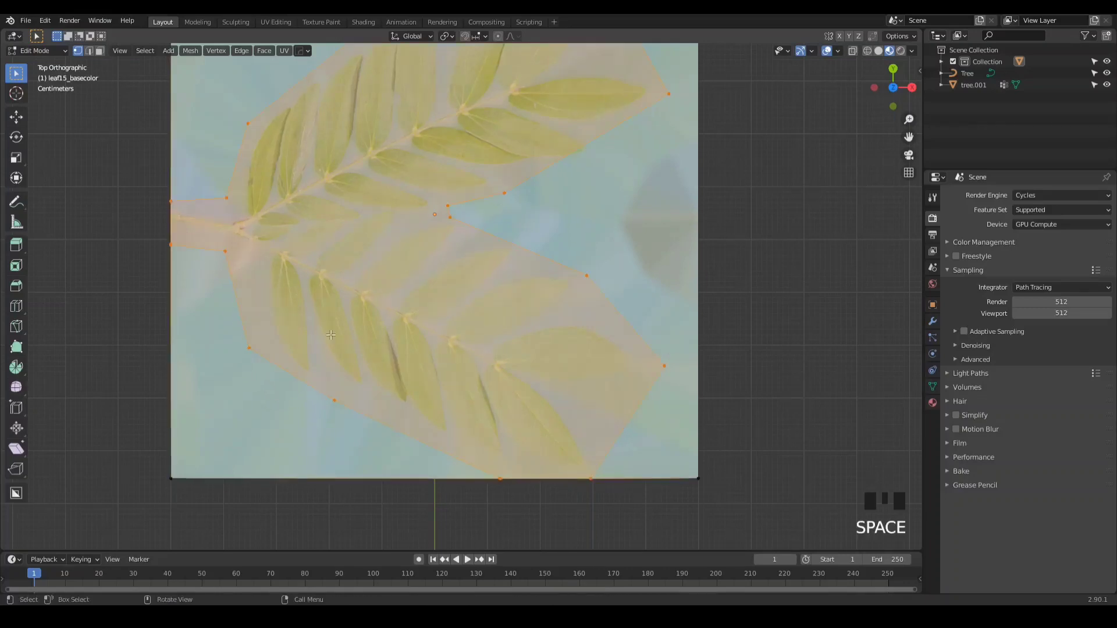
# Delete the three background faces outside the leaf outline.
pyautogui.scroll(-4, 448, 339)
pyautogui.press('3')
pyautogui.click(510, 281)
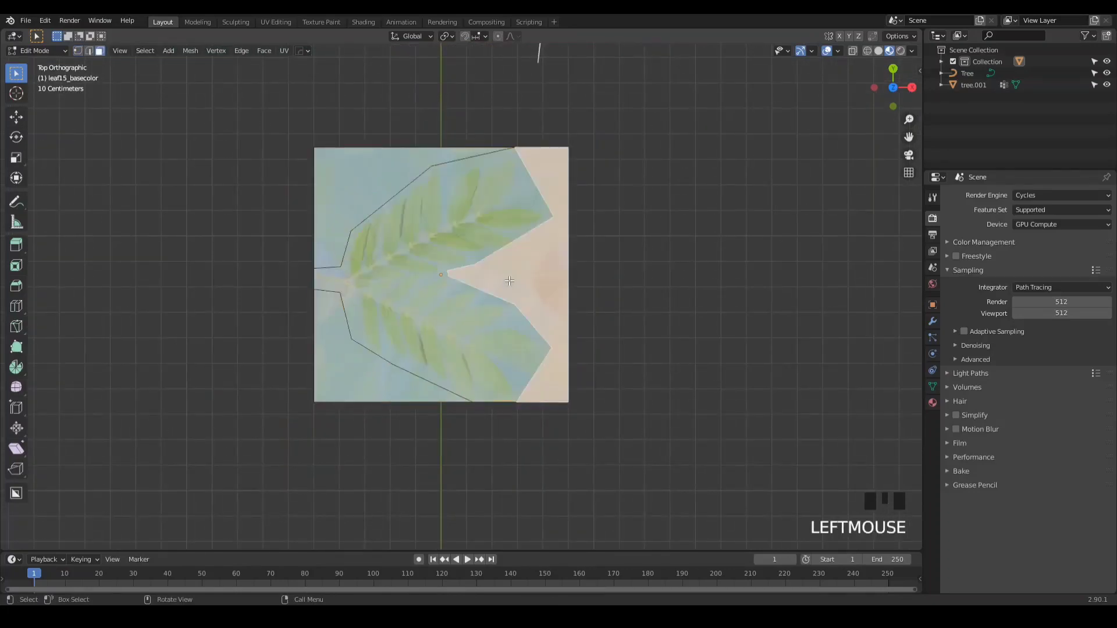
pyautogui.keyDown('shift'); pyautogui.click(342, 183); pyautogui.keyUp('shift')
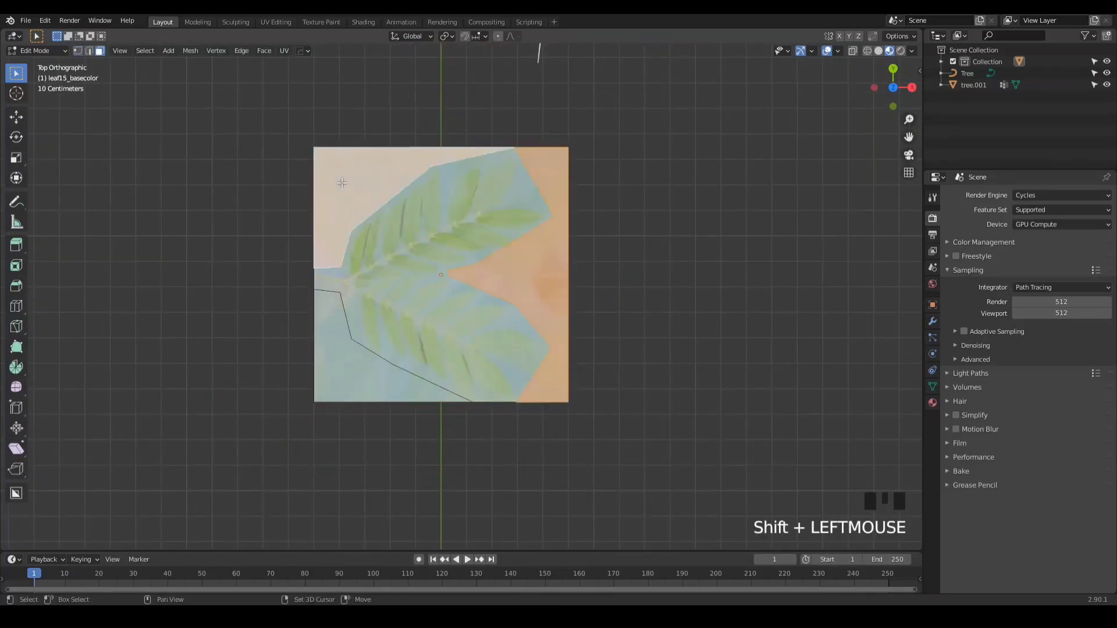
pyautogui.keyDown('shift'); pyautogui.click(339, 372); pyautogui.keyUp('shift')
pyautogui.press('x')
pyautogui.click(324, 357)
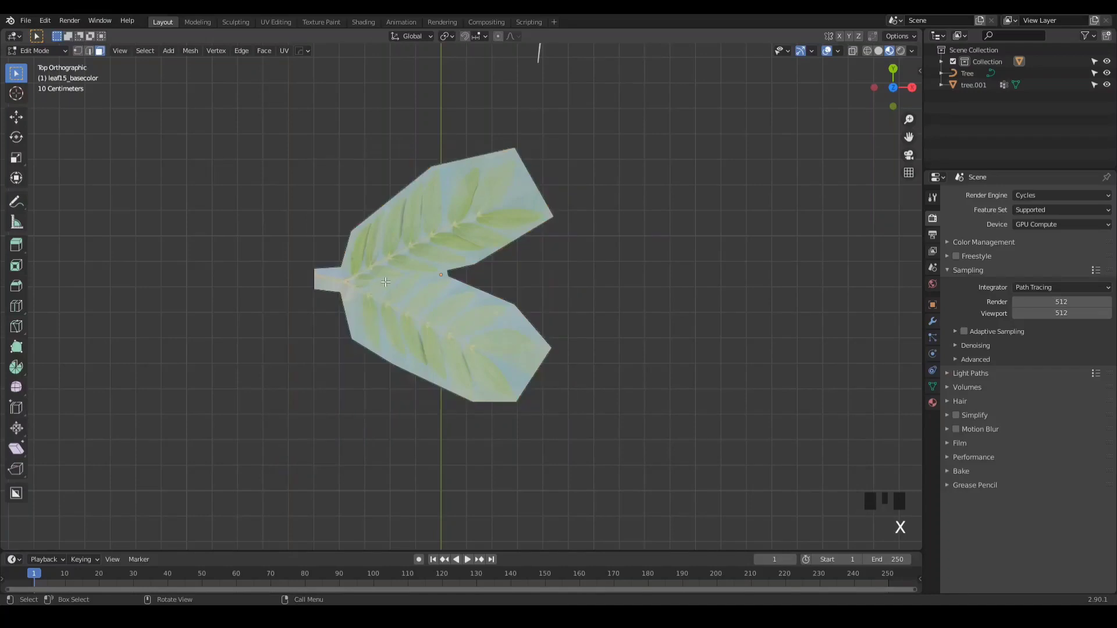
# Knife-cut along the stem and the upper branch's midrib, splitting near the tip to the two outer corners.
pyautogui.scroll(6, 406, 247)
pyautogui.press('k')
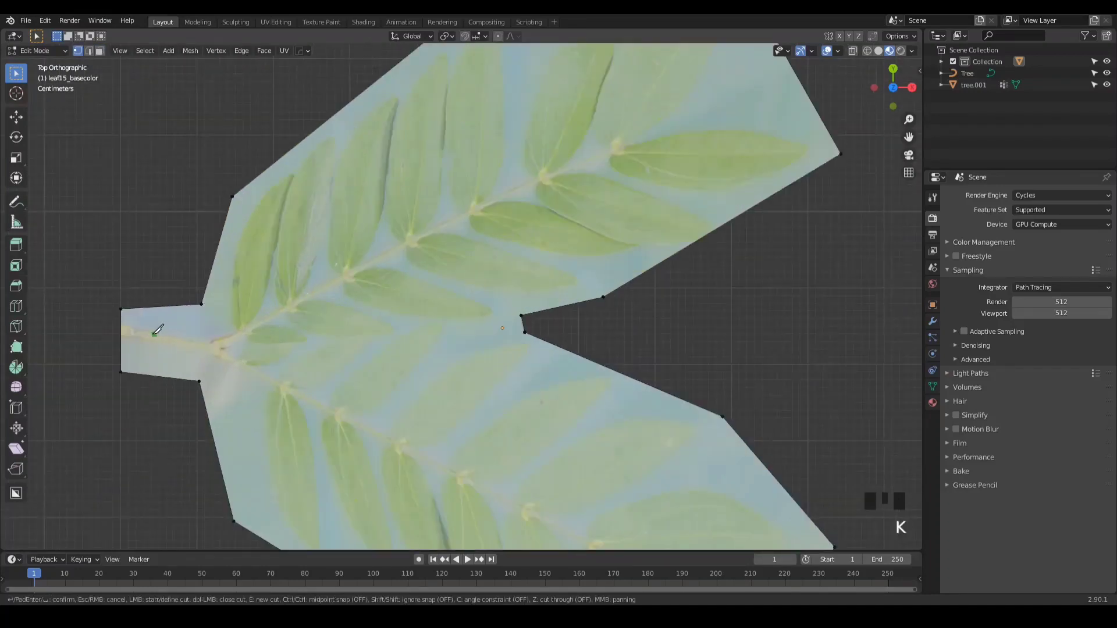
pyautogui.click(121, 331)
pyautogui.click(316, 292)
pyautogui.click(426, 235)
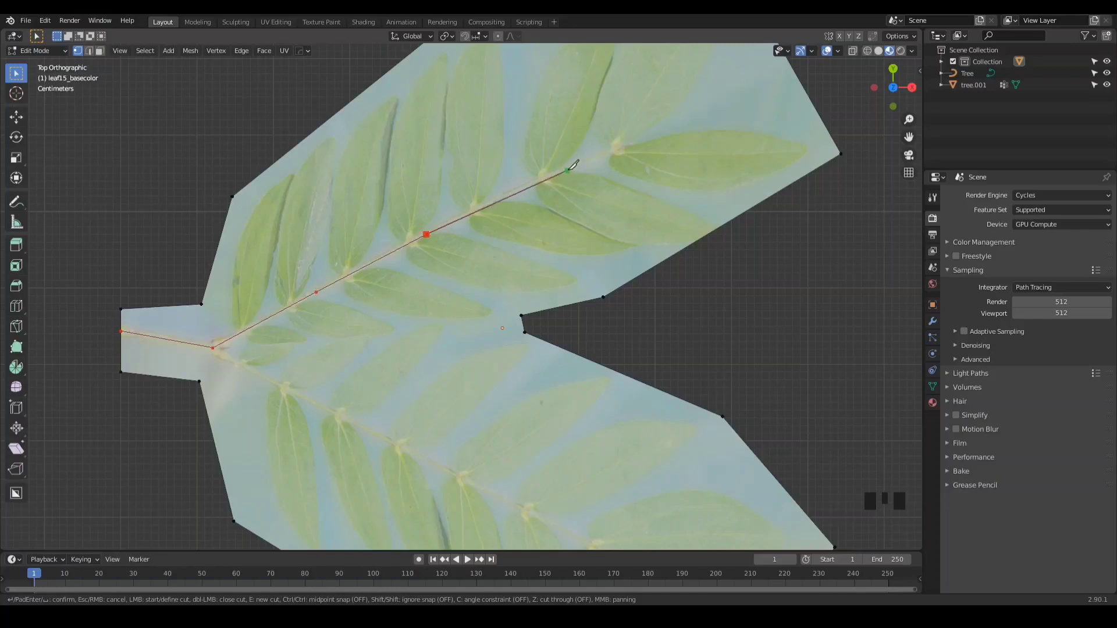
pyautogui.click(543, 174)
pyautogui.click(625, 144)
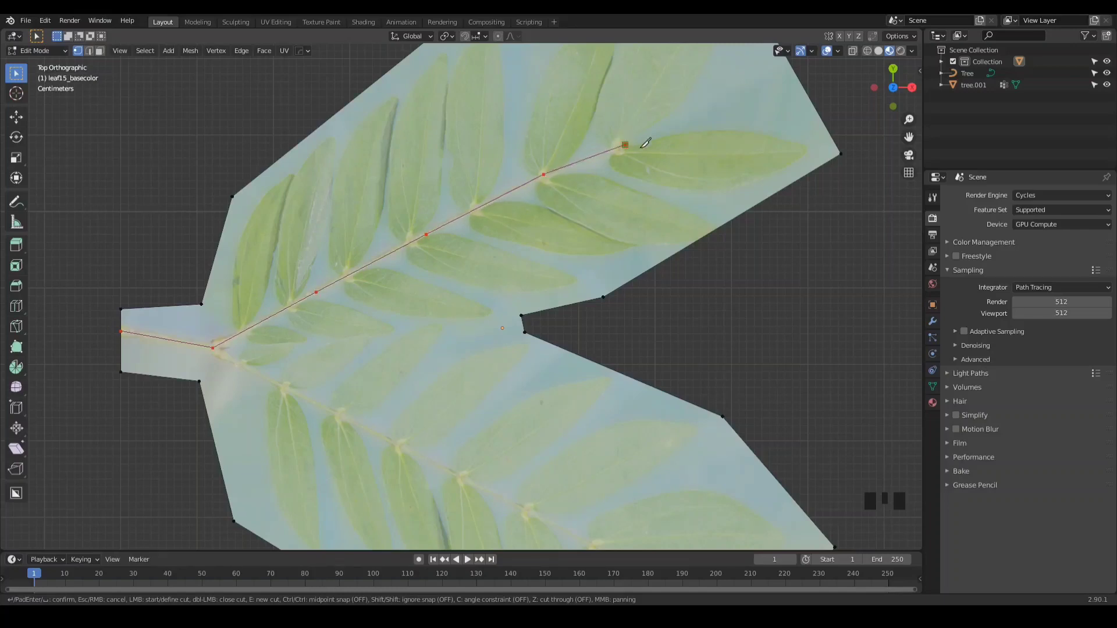
pyautogui.keyDown('shift'); pyautogui.moveTo(659, 165); pyautogui.dragTo(564, 293, button='middle'); pyautogui.keyUp('shift')
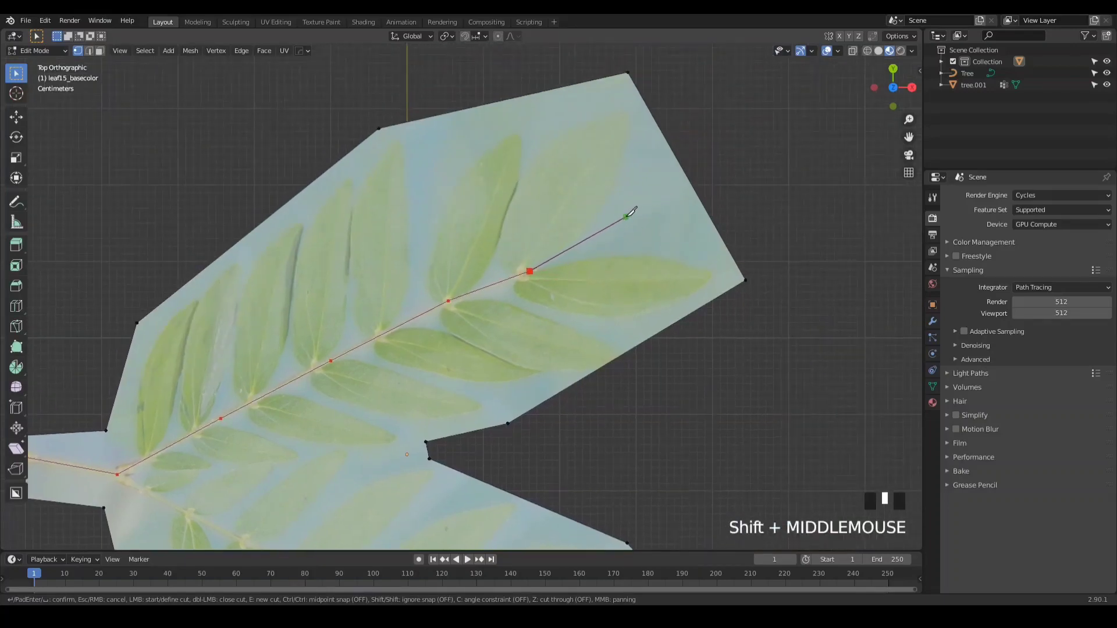
pyautogui.click(621, 221)
pyautogui.press('e')
# Extend the knife cut from the stem junction along the lower branch's midrib to its second-last leaflet pair.
pyautogui.scroll(-3, 729, 337)
pyautogui.keyDown('shift'); pyautogui.moveTo(728, 336); pyautogui.dragTo(577, 167, button='middle'); pyautogui.keyUp('shift')
pyautogui.scroll(1, 219, 252)
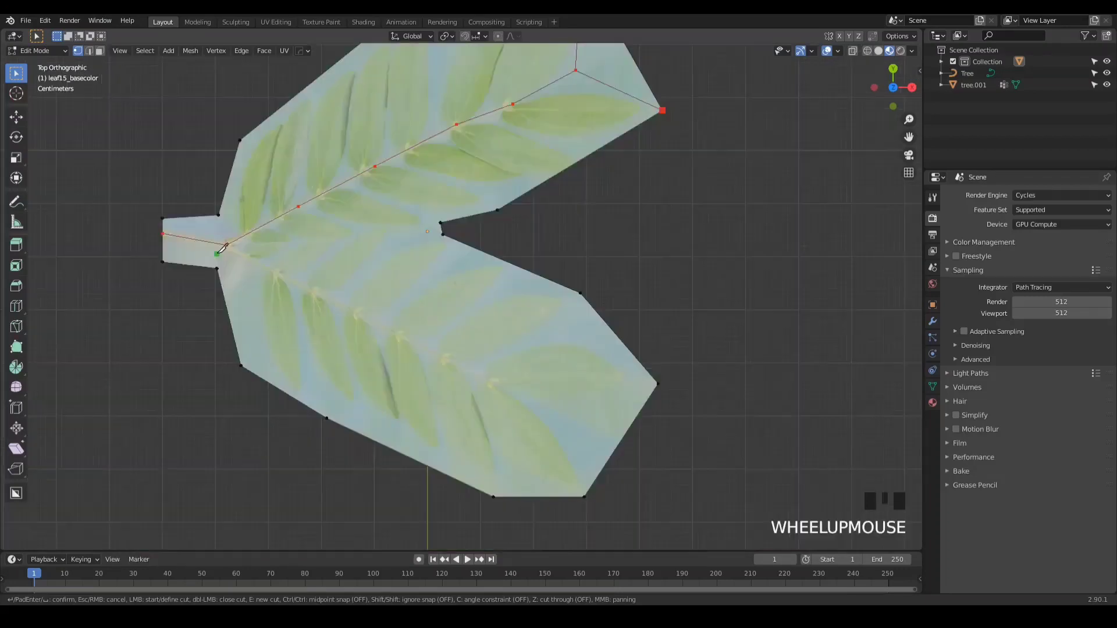
pyautogui.scroll(3, 226, 286)
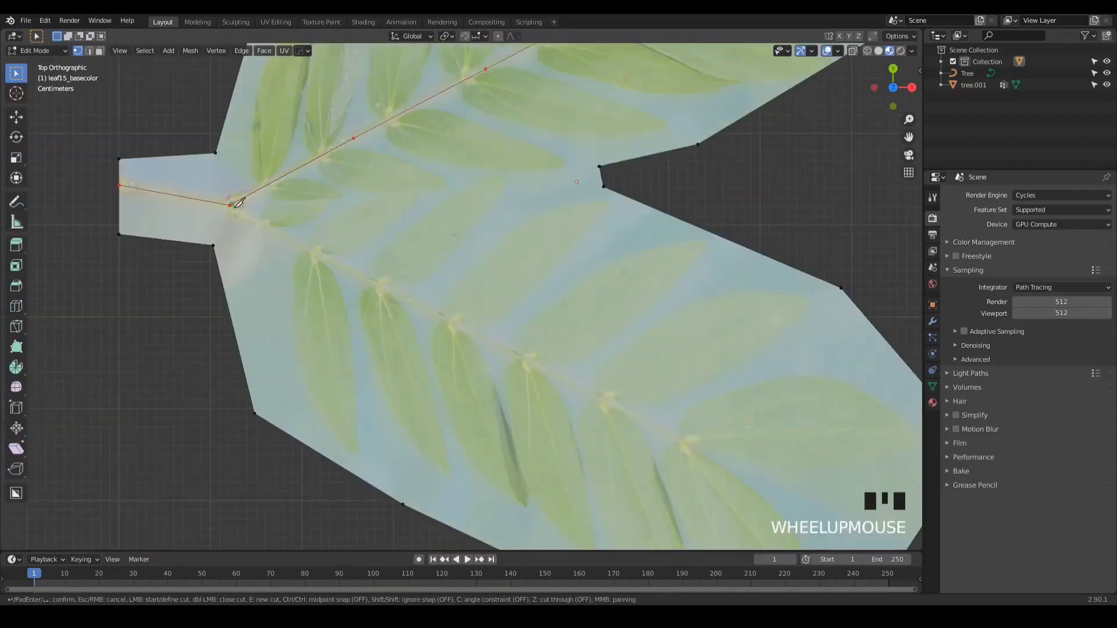
pyautogui.click(312, 251)
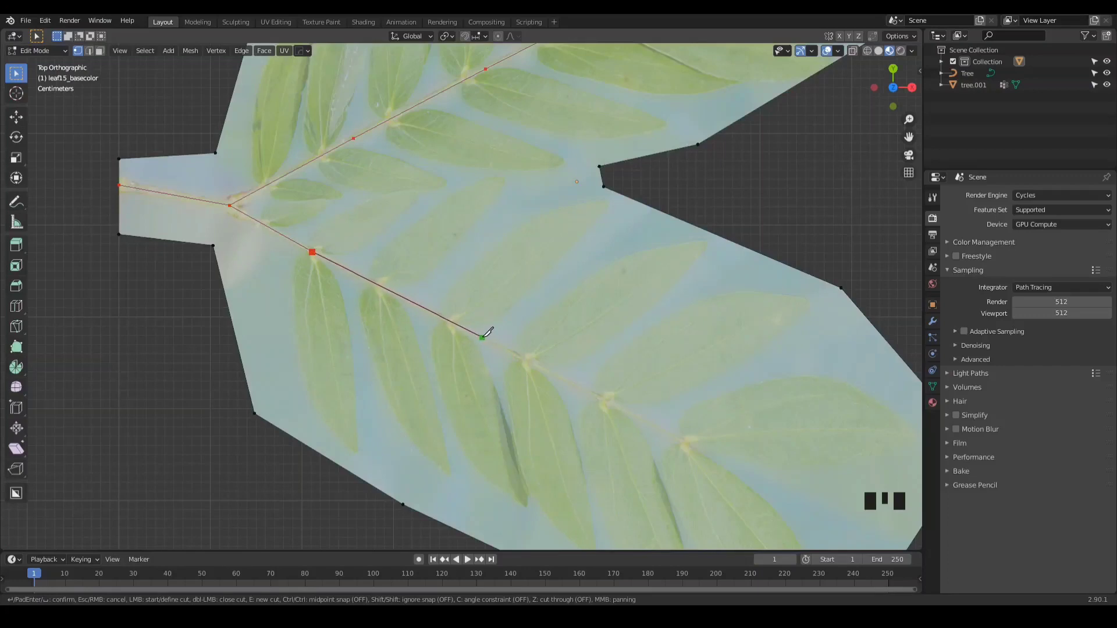
pyautogui.click(482, 338)
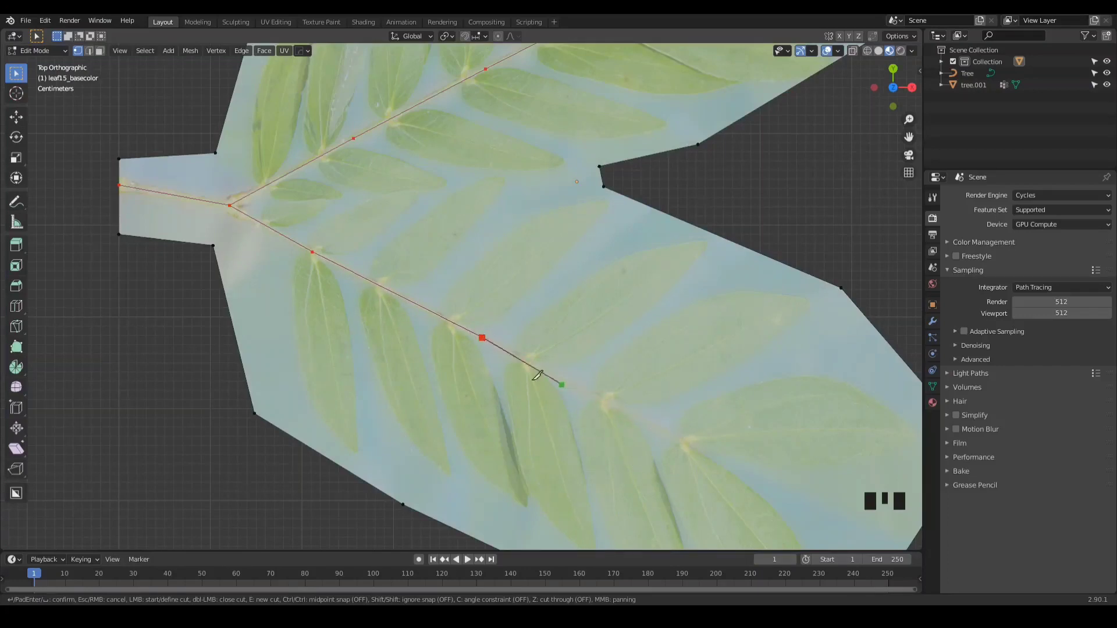
pyautogui.scroll(-3, 536, 375)
pyautogui.scroll(3, 604, 441)
pyautogui.click(571, 394)
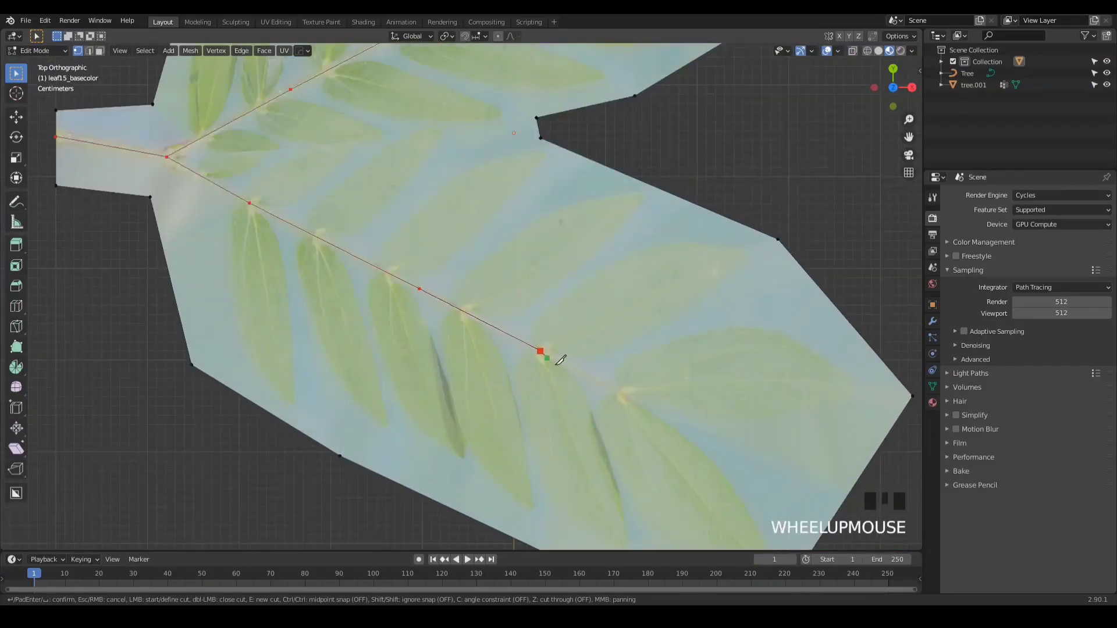
# Continue the midrib cut toward the lower branch's tip, split it to the two outer corners and complete the cut.
pyautogui.click(619, 393)
pyautogui.scroll(-2, 656, 412)
pyautogui.scroll(1, 666, 379)
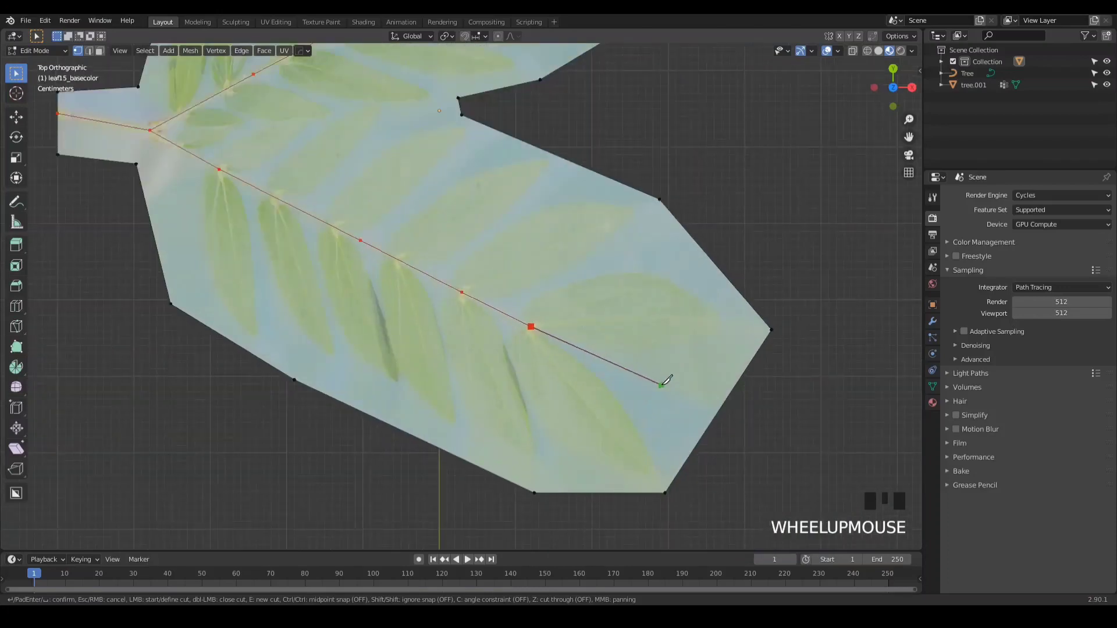
pyautogui.click(664, 389)
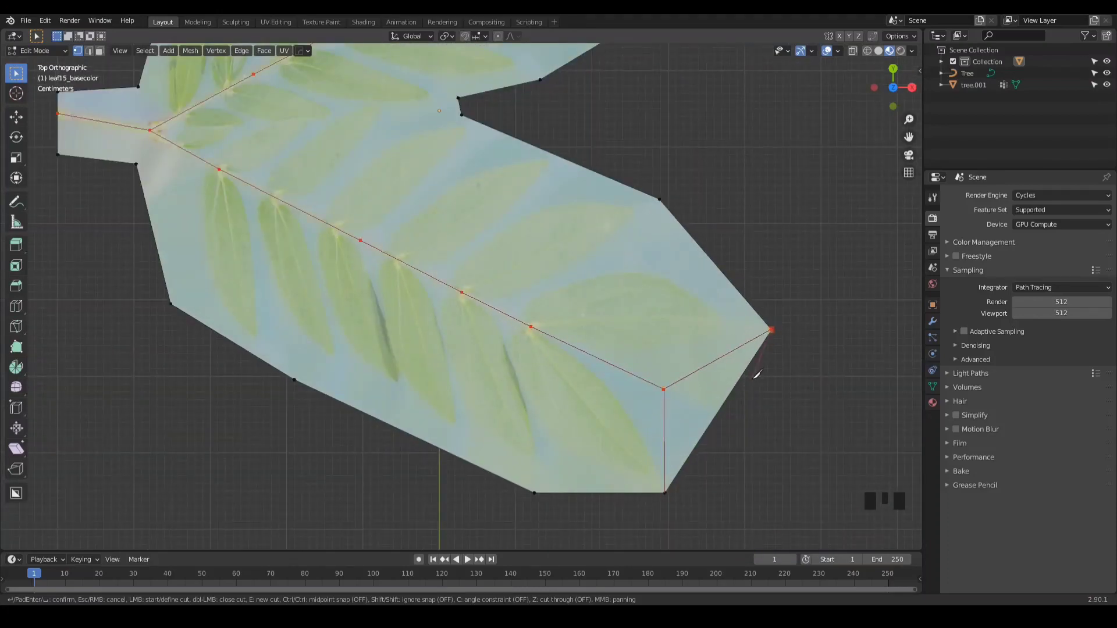
pyautogui.press('space')
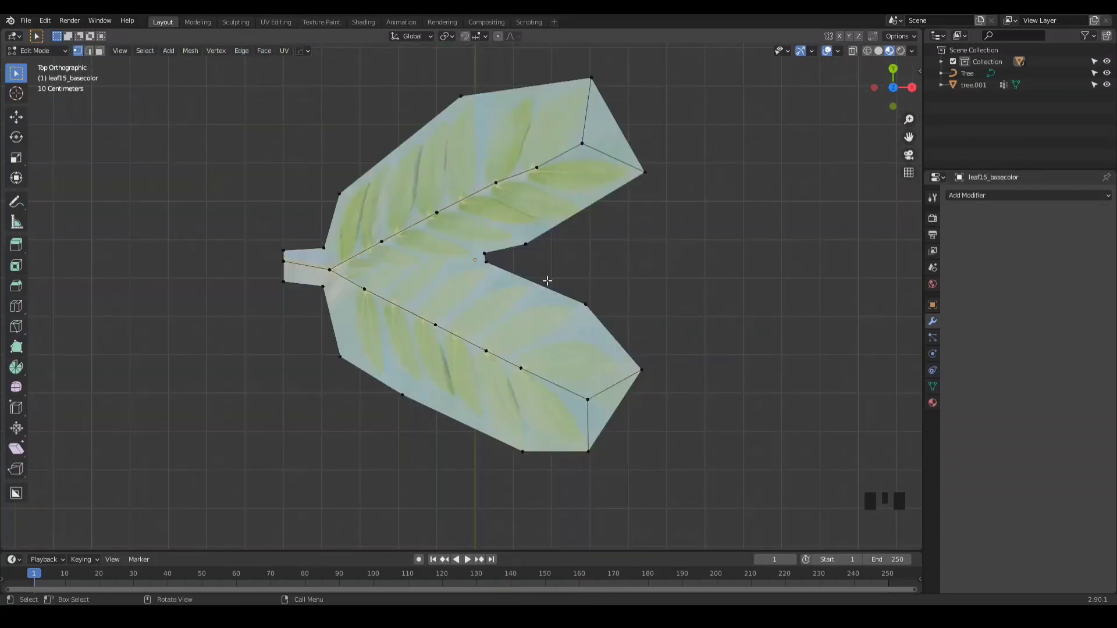
# Delete the two triangular faces between the outer corners at the tips of both branches.
pyautogui.press('3')
pyautogui.click(609, 407)
pyautogui.keyDown('shift'); pyautogui.click(588, 138); pyautogui.keyUp('shift')
pyautogui.press('x')
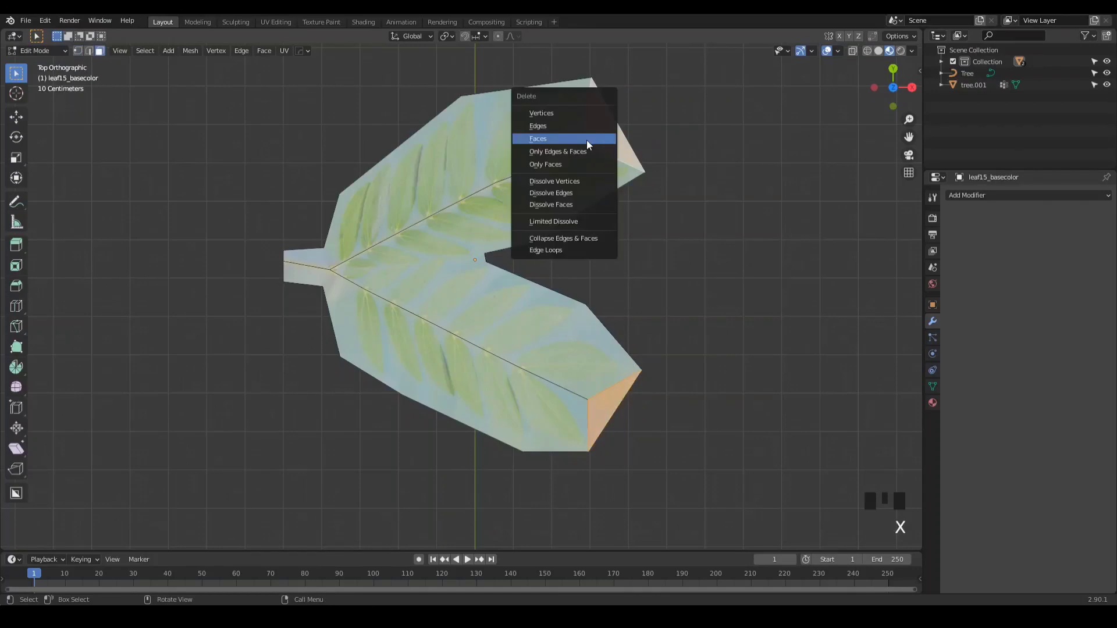
pyautogui.click(587, 139)
# Try pulling an outer-edge vertex of the upper branch downward, and undo the move.
pyautogui.moveTo(587, 140); pyautogui.dragTo(587, 189, button='middle')
pyautogui.press('Tab')
pyautogui.press('Tab')
pyautogui.press('1')
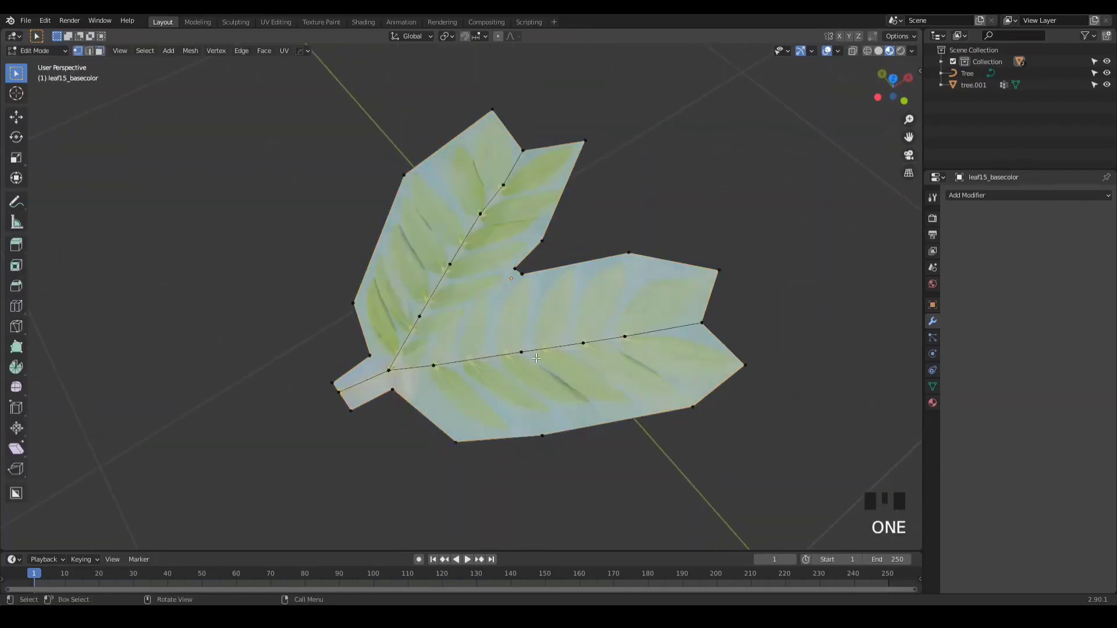
pyautogui.click(412, 179)
pyautogui.moveTo(436, 215); pyautogui.dragTo(576, 183, button='middle')
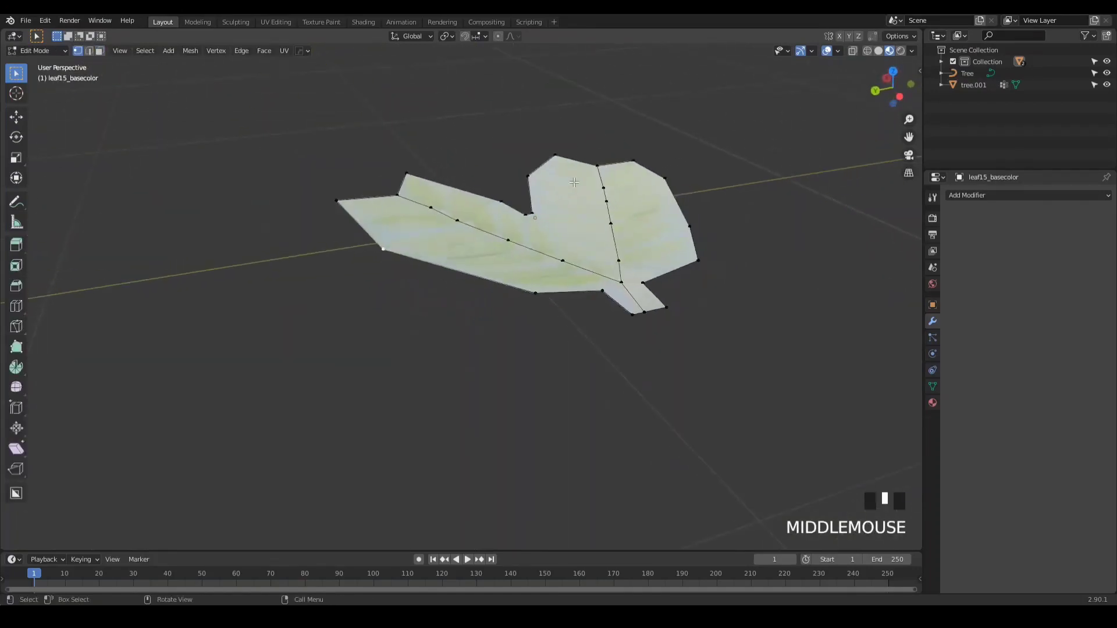
pyautogui.press('g')
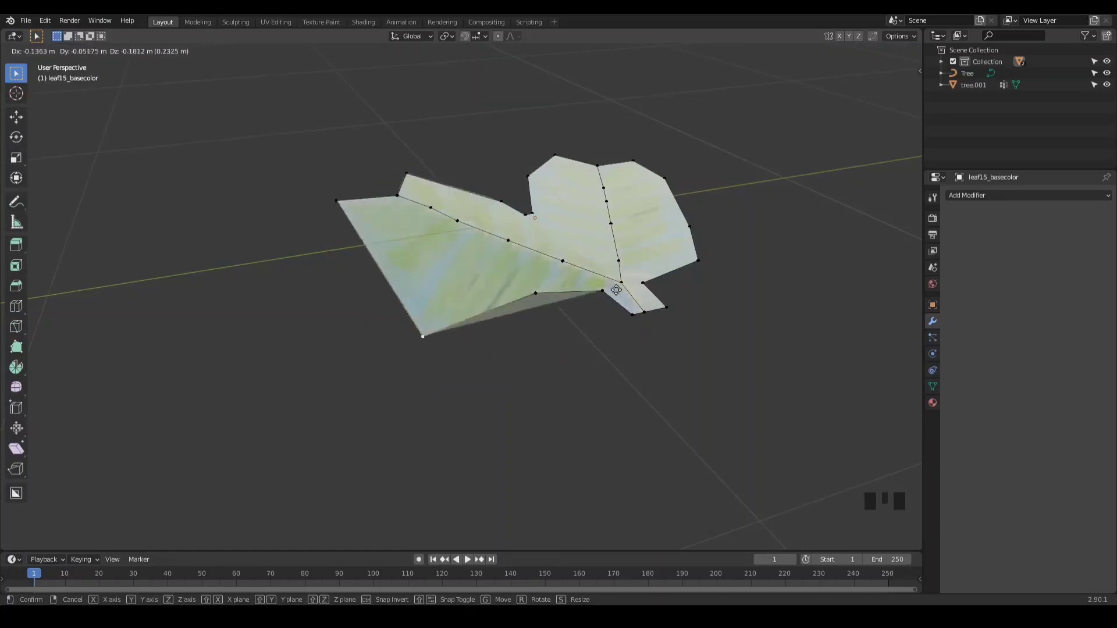
pyautogui.click(638, 320)
pyautogui.moveTo(638, 319); pyautogui.dragTo(572, 269, button='middle')
pyautogui.hotkey('ctrl', 'z')
# Add a Triangulate modifier to the leaf mesh.
pyautogui.click(469, 341)
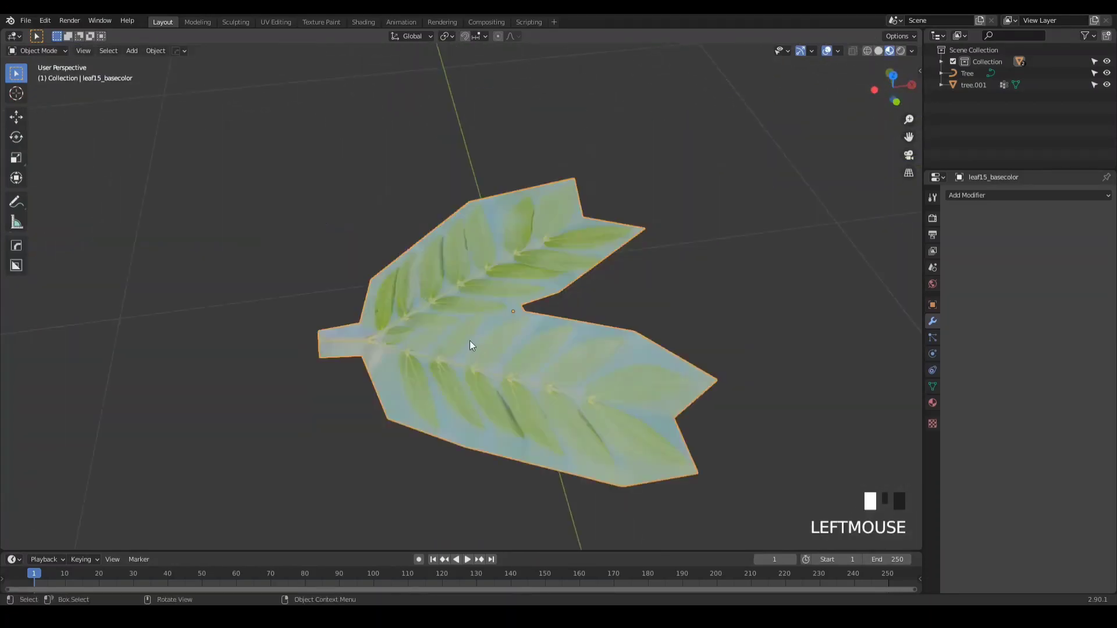
pyautogui.moveTo(469, 341); pyautogui.dragTo(531, 343, button='middle')
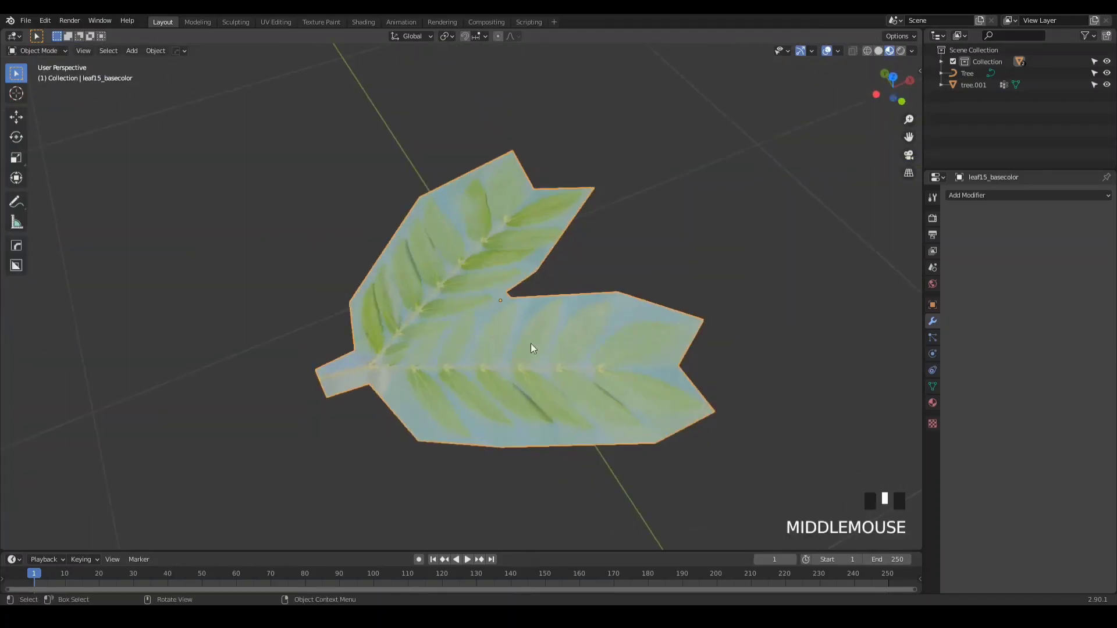
pyautogui.press('Tab')
pyautogui.press('Tab')
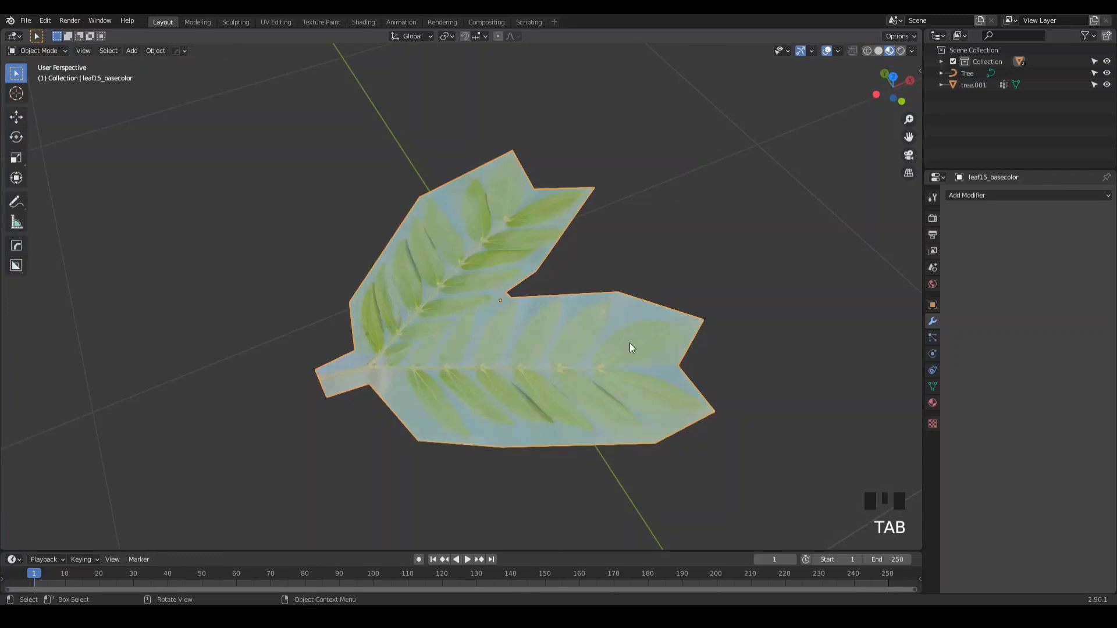
pyautogui.click(990, 197)
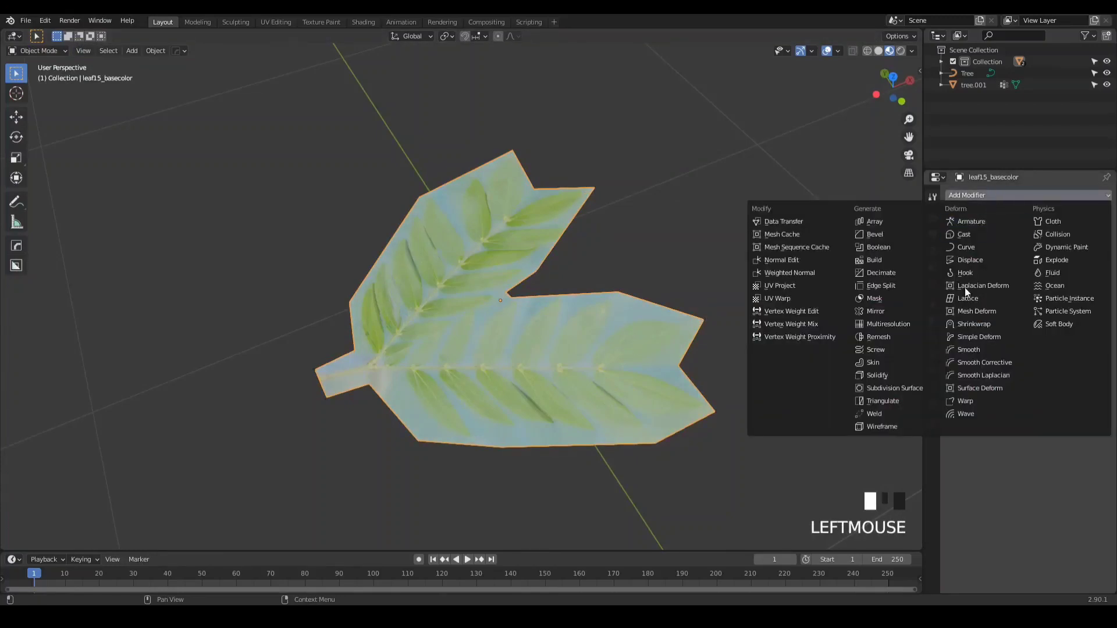
pyautogui.click(883, 401)
# Check the triangulation in wireframe and apply the Triangulate modifier with Minimum Vertices at 8.
pyautogui.press('z')
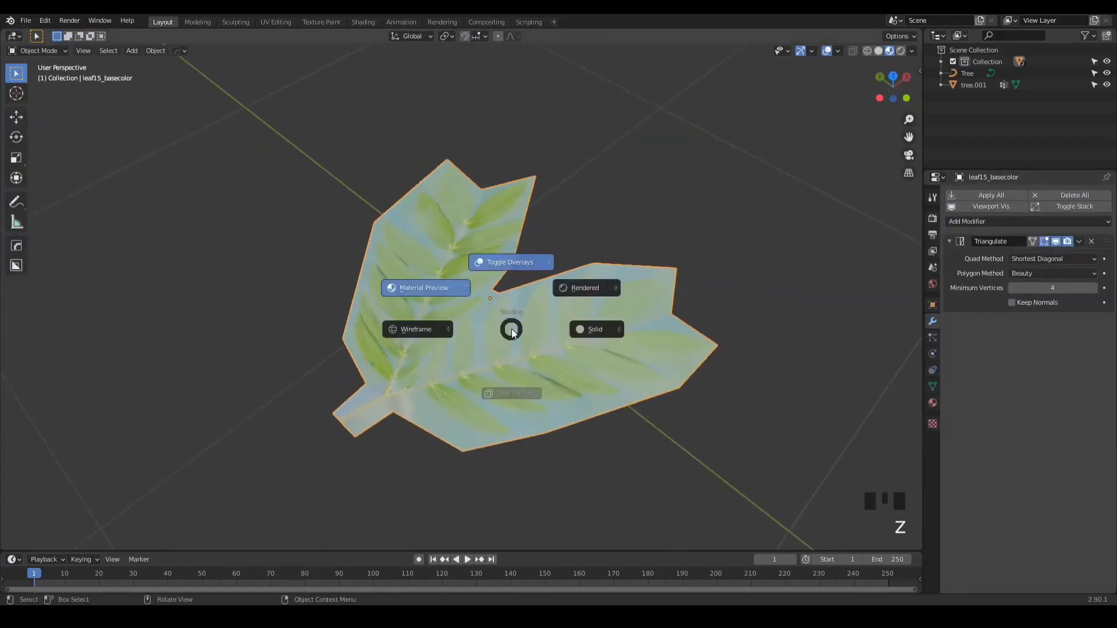
pyautogui.click(441, 359)
pyautogui.scroll(3, 471, 358)
pyautogui.moveTo(471, 358); pyautogui.dragTo(461, 301, button='middle')
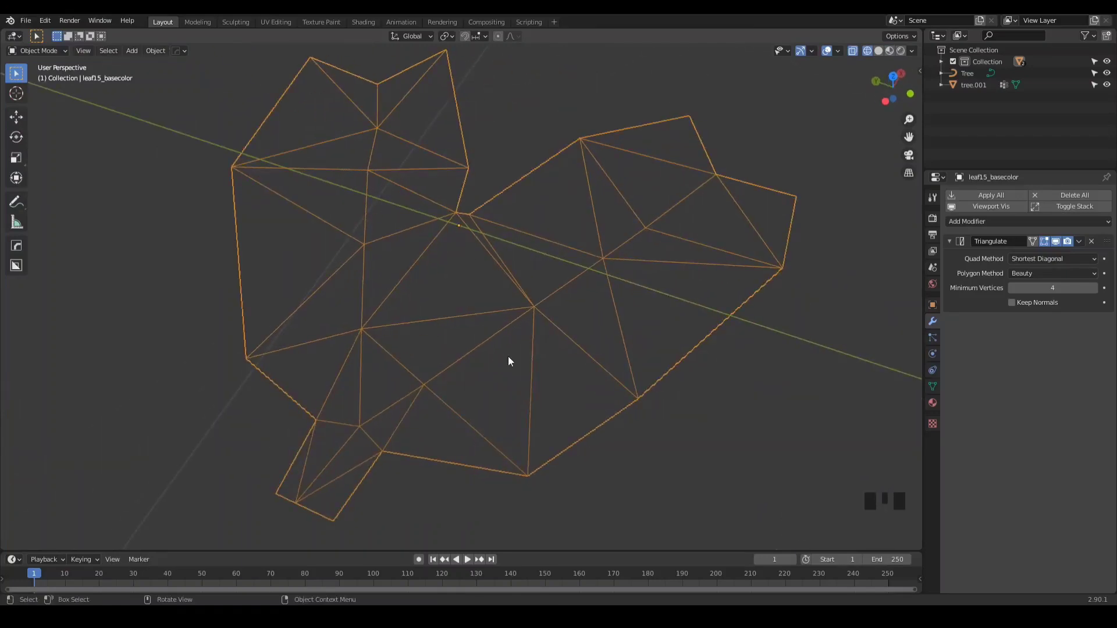
pyautogui.moveTo(494, 351); pyautogui.dragTo(449, 298, button='middle')
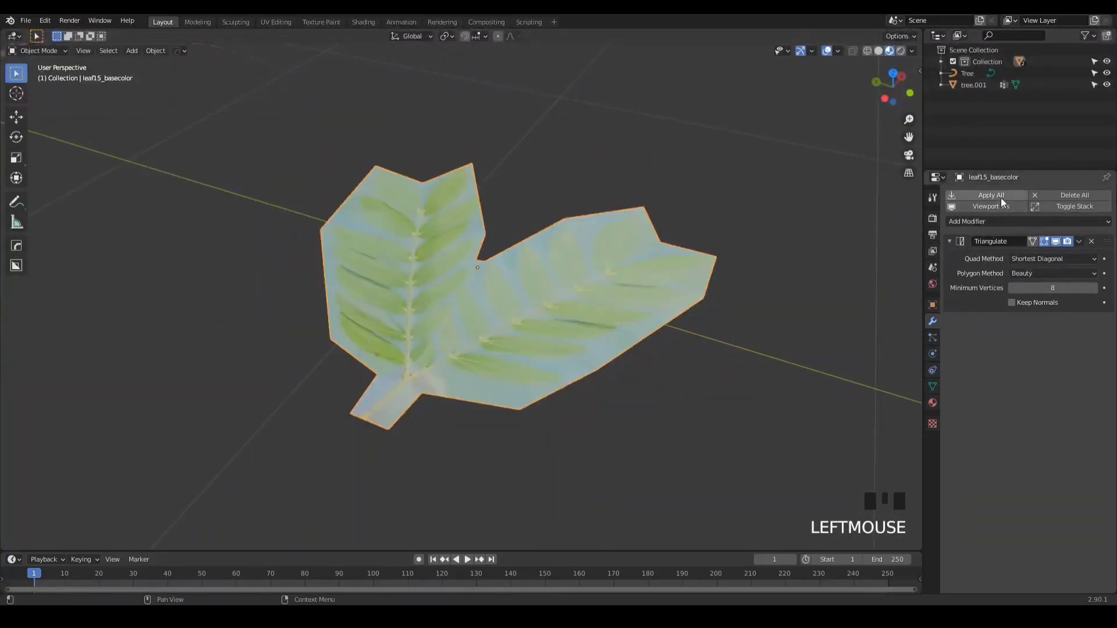
pyautogui.click(991, 195)
# Select the vertices along the stem and the upper branch's midrib.
pyautogui.press('Tab')
pyautogui.moveTo(555, 272); pyautogui.dragTo(417, 360, button='middle')
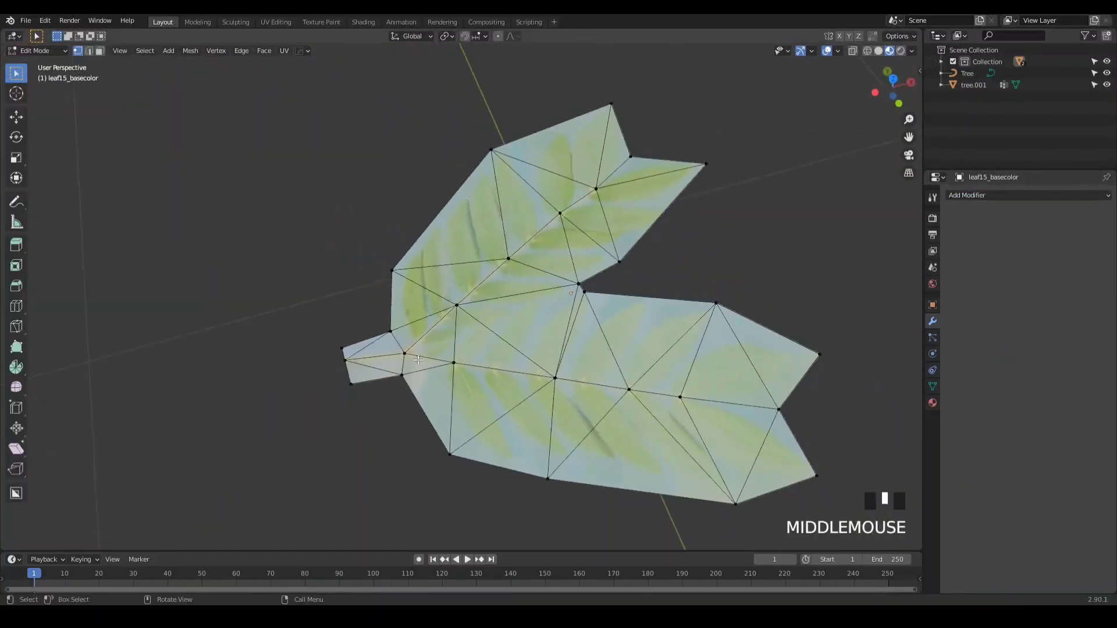
pyautogui.click(346, 361)
pyautogui.keyDown('shift'); pyautogui.click(405, 353); pyautogui.keyUp('shift')
pyautogui.keyDown('shift'); pyautogui.click(457, 305); pyautogui.keyUp('shift')
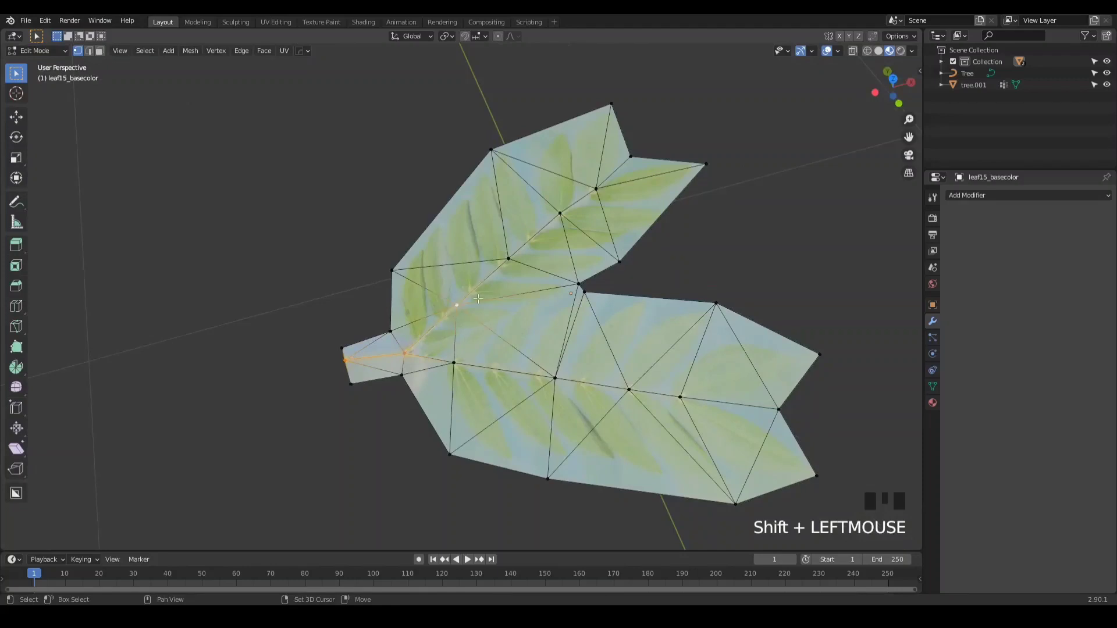
pyautogui.keyDown('shift'); pyautogui.click(509, 259); pyautogui.keyUp('shift')
pyautogui.keyDown('shift'); pyautogui.click(560, 213); pyautogui.keyUp('shift')
pyautogui.keyDown('shift'); pyautogui.click(596, 189); pyautogui.keyUp('shift')
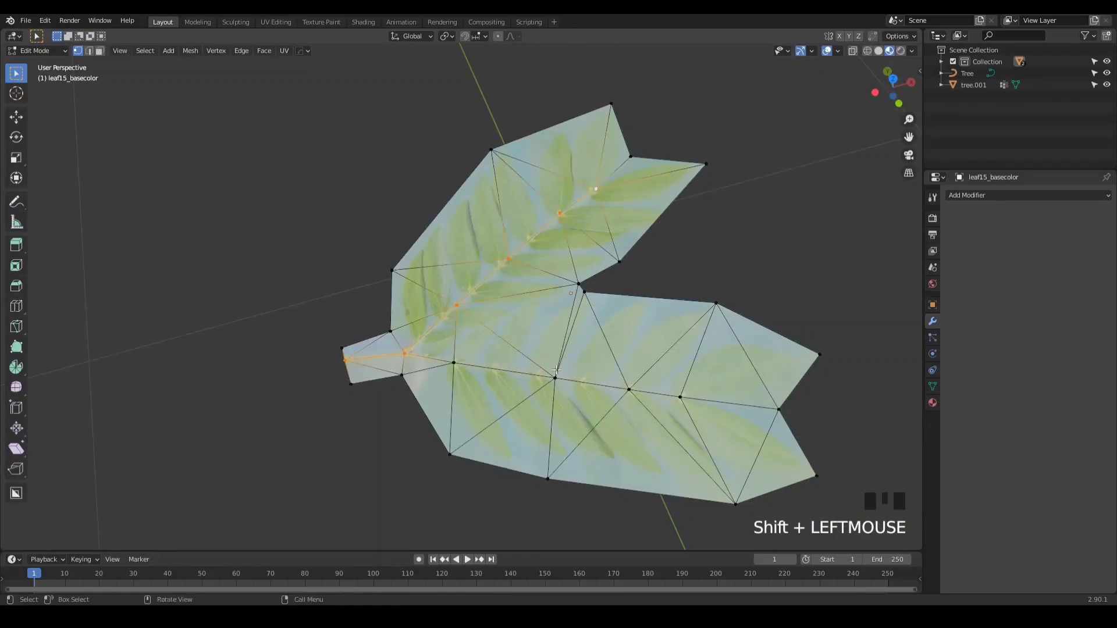
# Add the vertices along the lower branch's midrib to the selection.
pyautogui.scroll(3, 364, 370)
pyautogui.keyDown('shift'); pyautogui.click(442, 356); pyautogui.keyUp('shift')
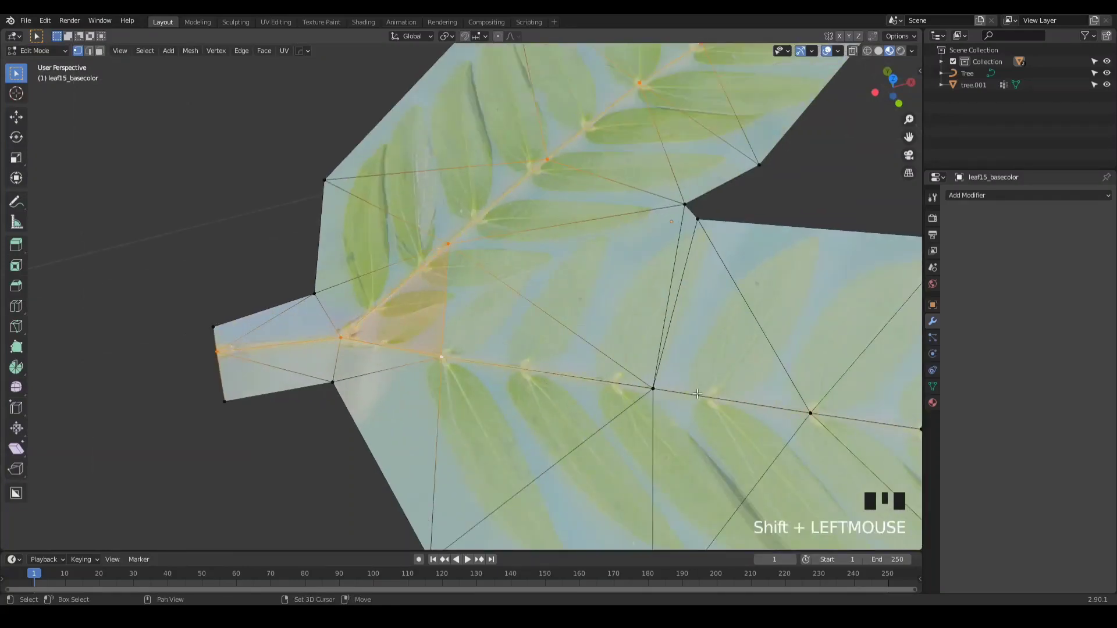
pyautogui.keyDown('shift'); pyautogui.click(653, 388); pyautogui.keyUp('shift')
pyautogui.keyDown('shift'); pyautogui.moveTo(794, 410); pyautogui.dragTo(494, 319, button='middle'); pyautogui.keyUp('shift')
pyautogui.keyDown('shift'); pyautogui.click(494, 319); pyautogui.keyUp('shift')
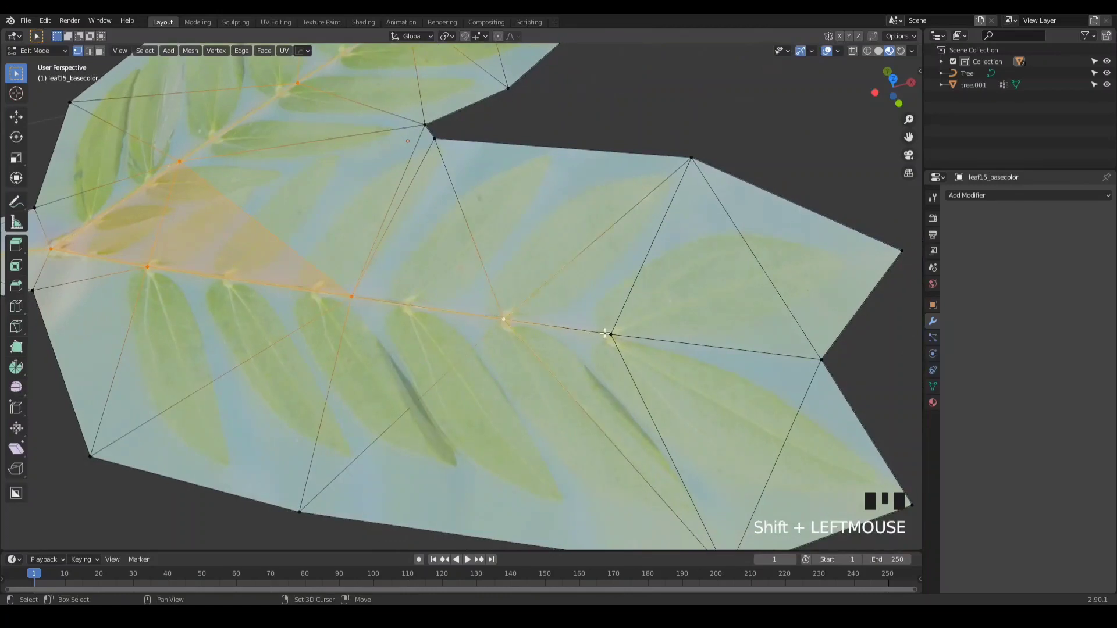
pyautogui.keyDown('shift'); pyautogui.click(610, 334); pyautogui.keyUp('shift')
pyautogui.scroll(-3, 594, 401)
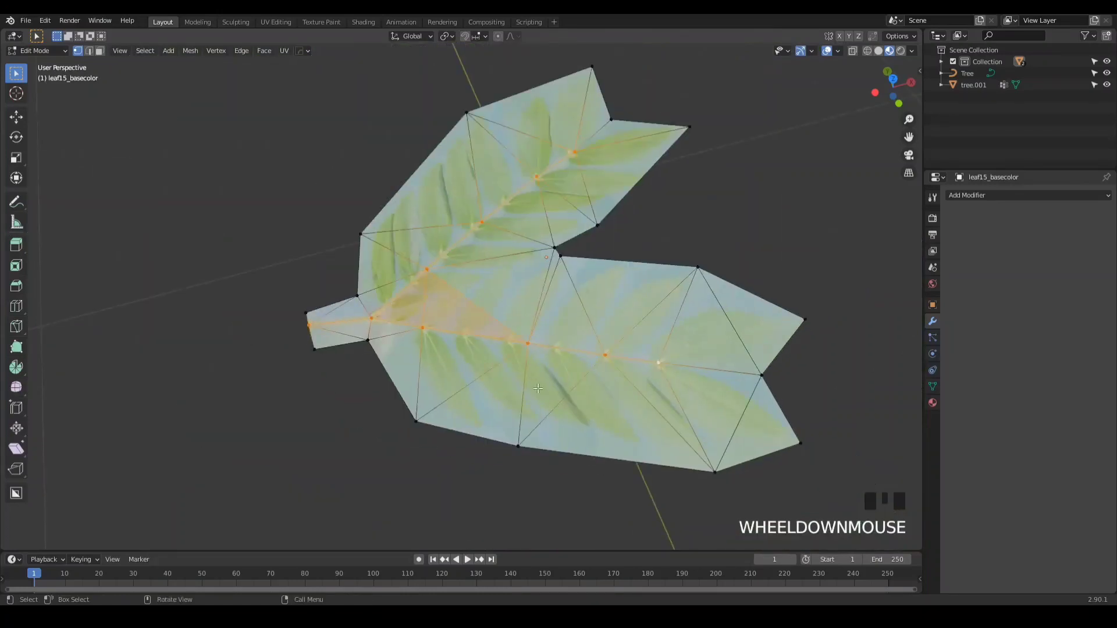
# Select the edges along the stem and both branch midribs using shortest paths in edge mode.
pyautogui.press('2')
pyautogui.click(652, 360)
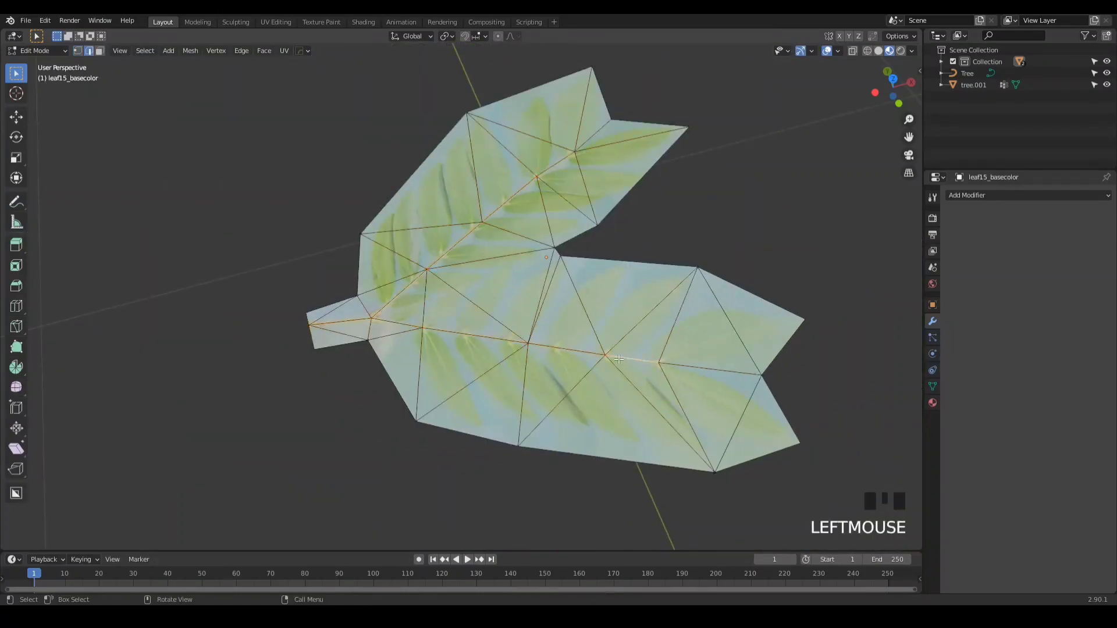
pyautogui.keyDown('ctrl'); pyautogui.click(397, 323); pyautogui.keyUp('ctrl')
pyautogui.keyDown('shift'); pyautogui.click(345, 322); pyautogui.keyUp('shift')
pyautogui.scroll(3, 350, 320)
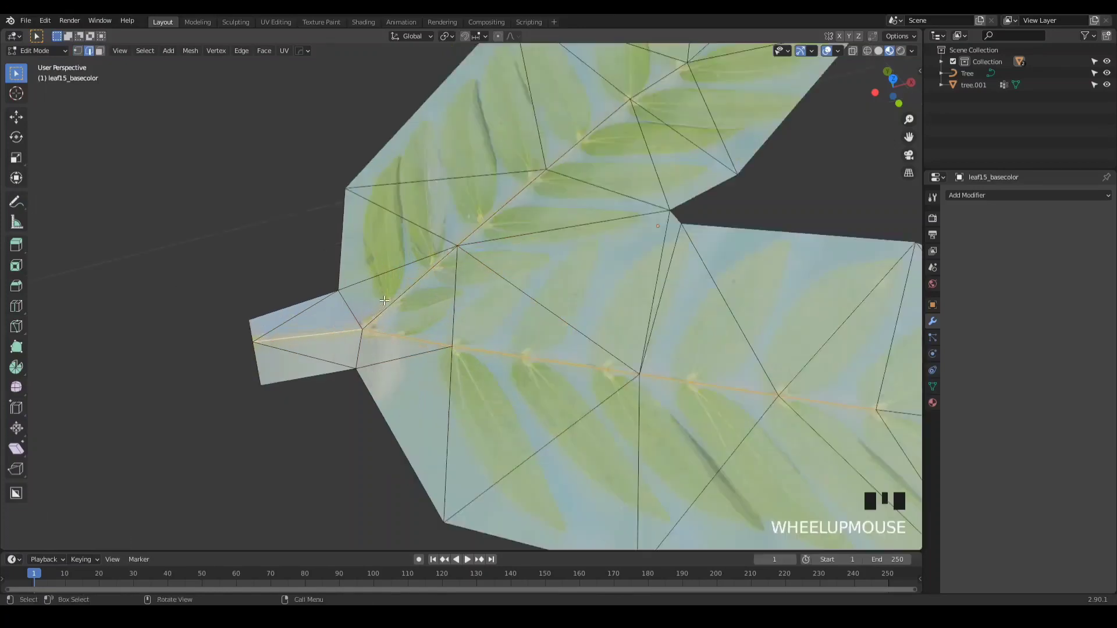
pyautogui.keyDown('ctrl'); pyautogui.click(471, 260); pyautogui.keyUp('ctrl')
pyautogui.scroll(-3, 557, 227)
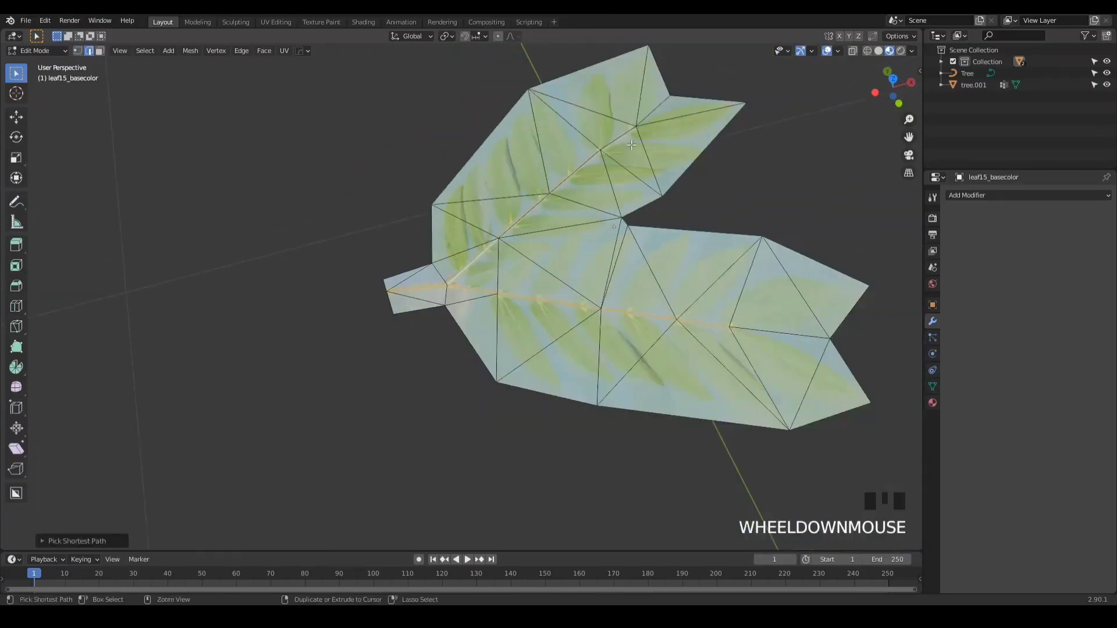
pyautogui.keyDown('ctrl'); pyautogui.click(618, 142); pyautogui.keyUp('ctrl')
# Consult the Correct Face Attributes transform option and raise the selected midrib edges along the global Z axis by about 0.02 m.
pyautogui.scroll(1, 681, 273)
pyautogui.moveTo(501, 282); pyautogui.dragTo(573, 277, button='middle')
pyautogui.keyDown('shift'); pyautogui.moveTo(483, 264); pyautogui.dragTo(443, 292, button='middle'); pyautogui.keyUp('shift')
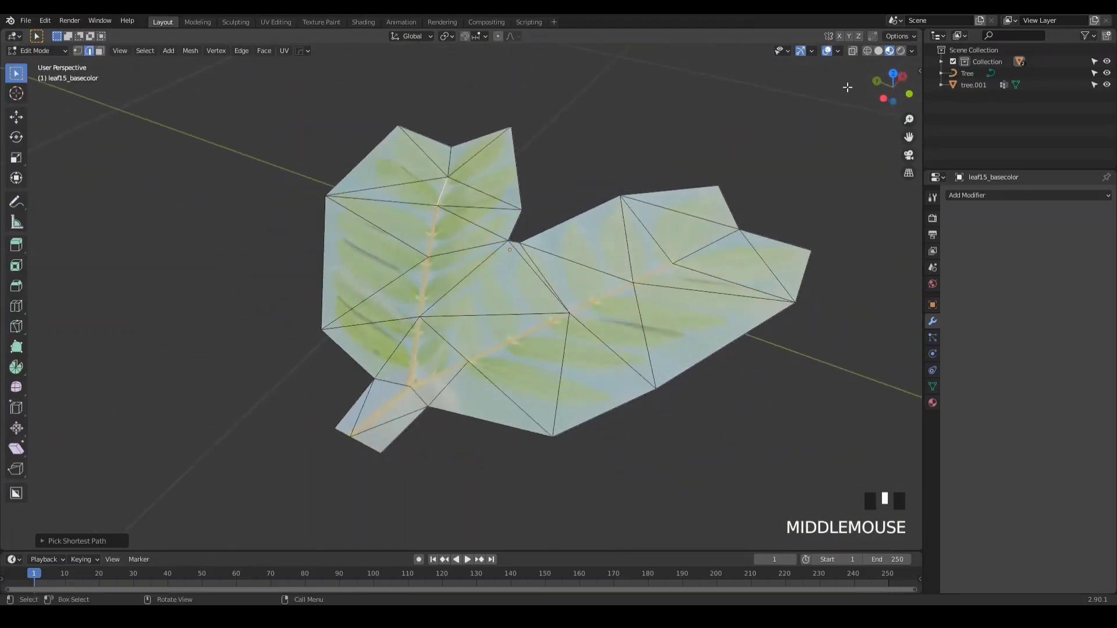
pyautogui.click(898, 36)
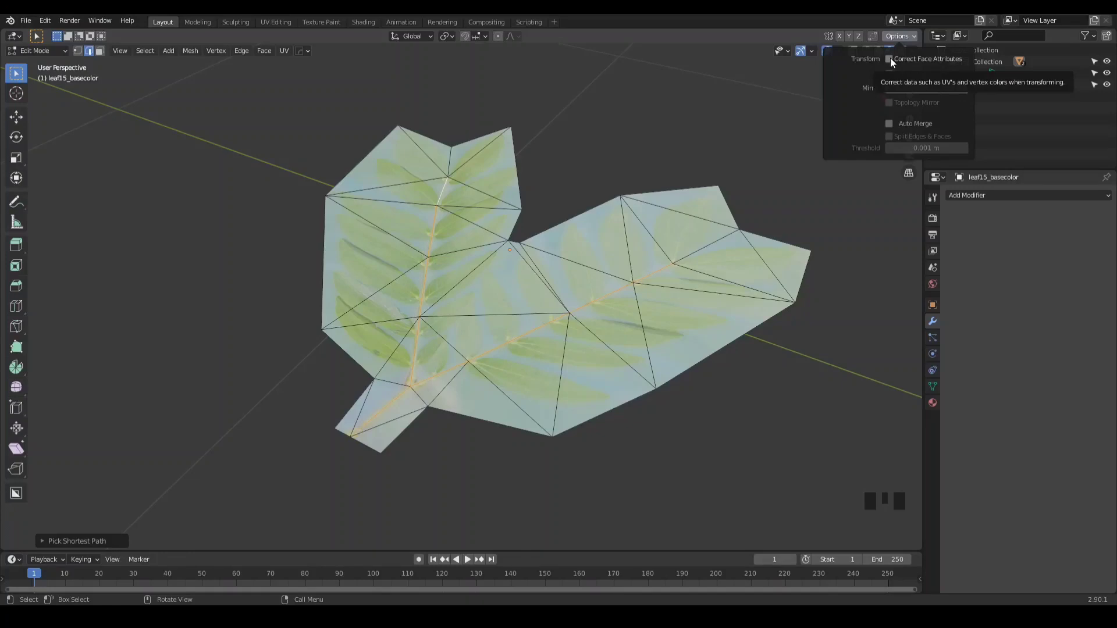
pyautogui.moveTo(408, 302); pyautogui.dragTo(615, 332, button='middle')
pyautogui.press('g')
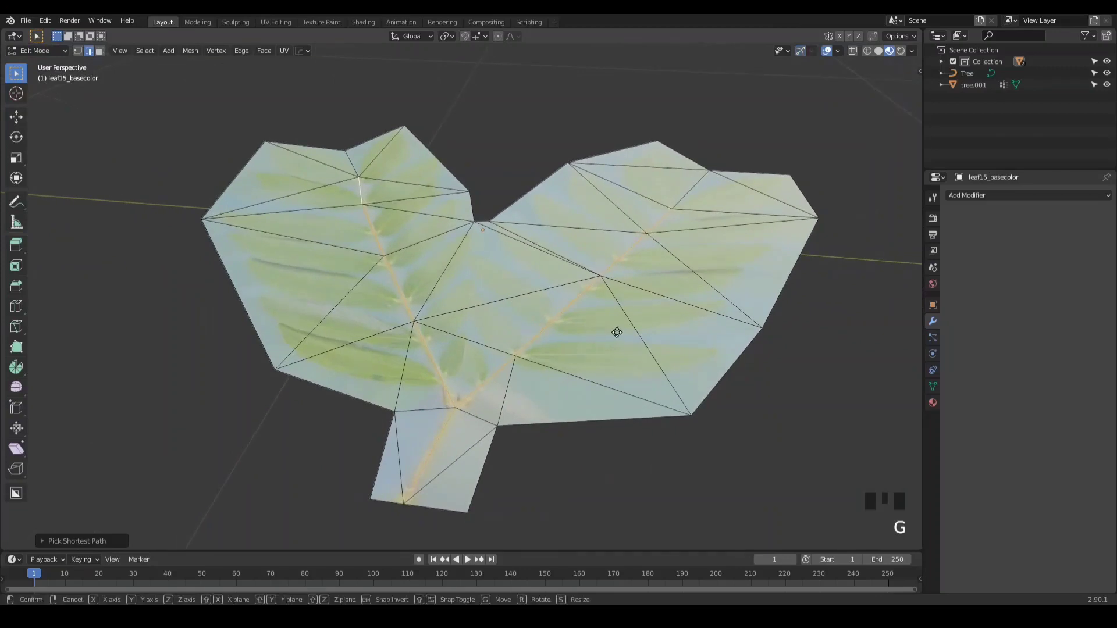
pyautogui.press('z')
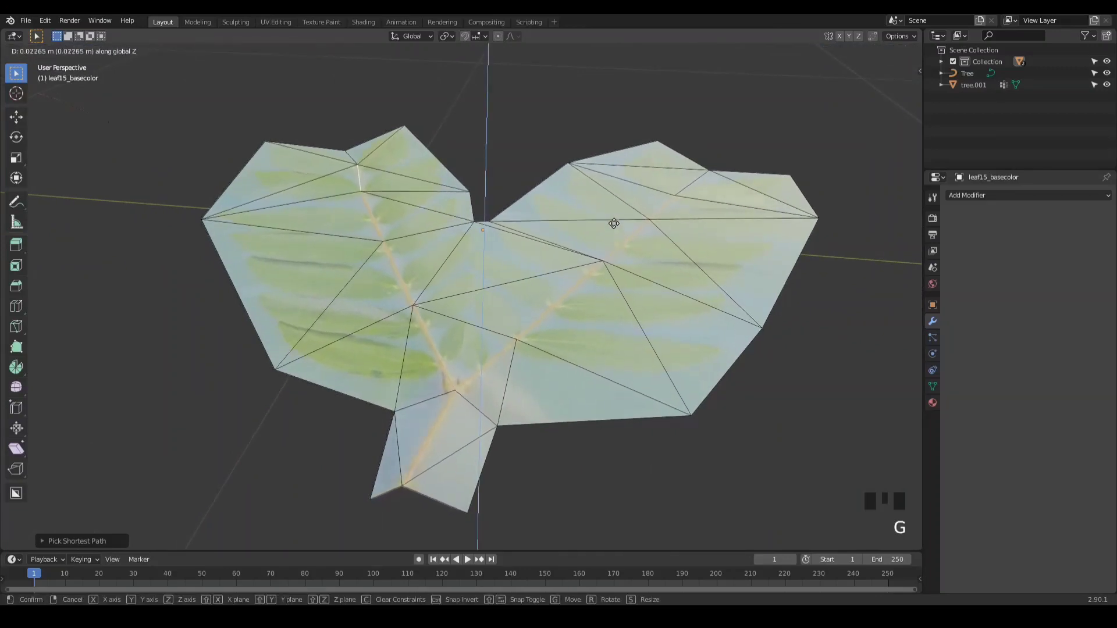
pyautogui.keyDown('shift'); pyautogui.click(567, 197); pyautogui.keyUp('shift')
# Cut new edges with the Knife from the fork of the two branches to the notch between the leaf halves.
pyautogui.moveTo(567, 198); pyautogui.dragTo(443, 288, button='middle')
pyautogui.press('1')
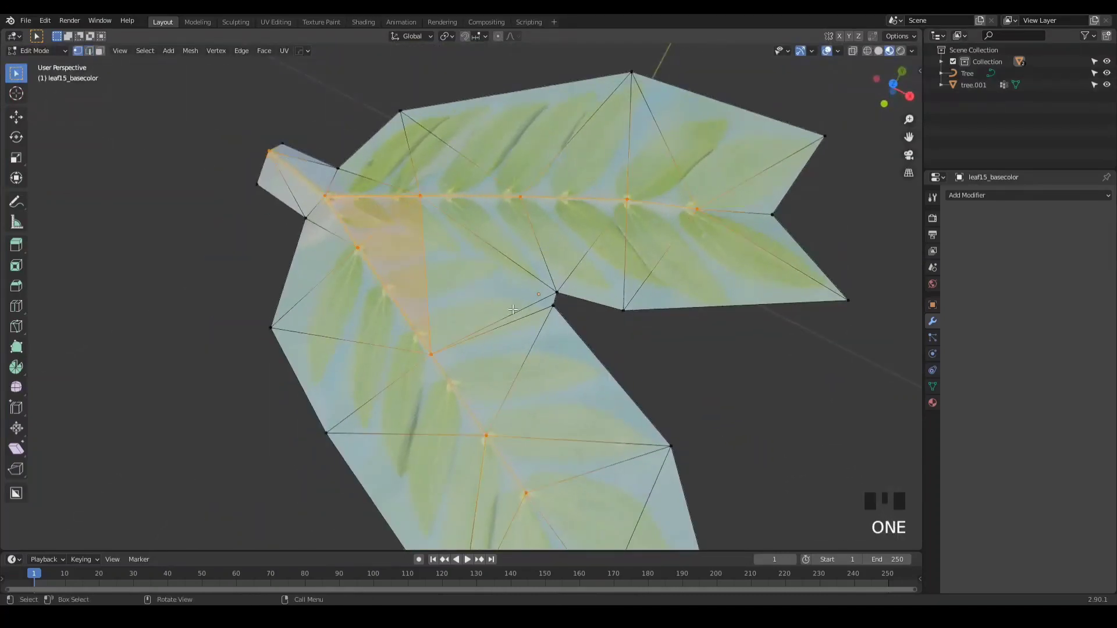
pyautogui.press('a')
pyautogui.press('a')
pyautogui.scroll(3, 384, 224)
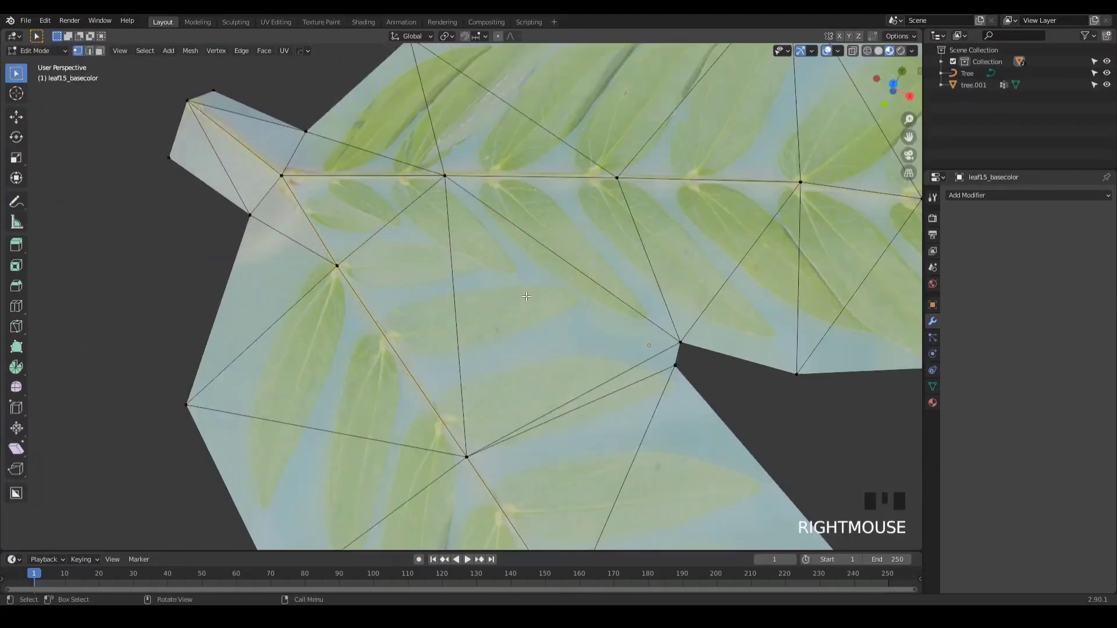
pyautogui.press('k')
pyautogui.click(282, 174)
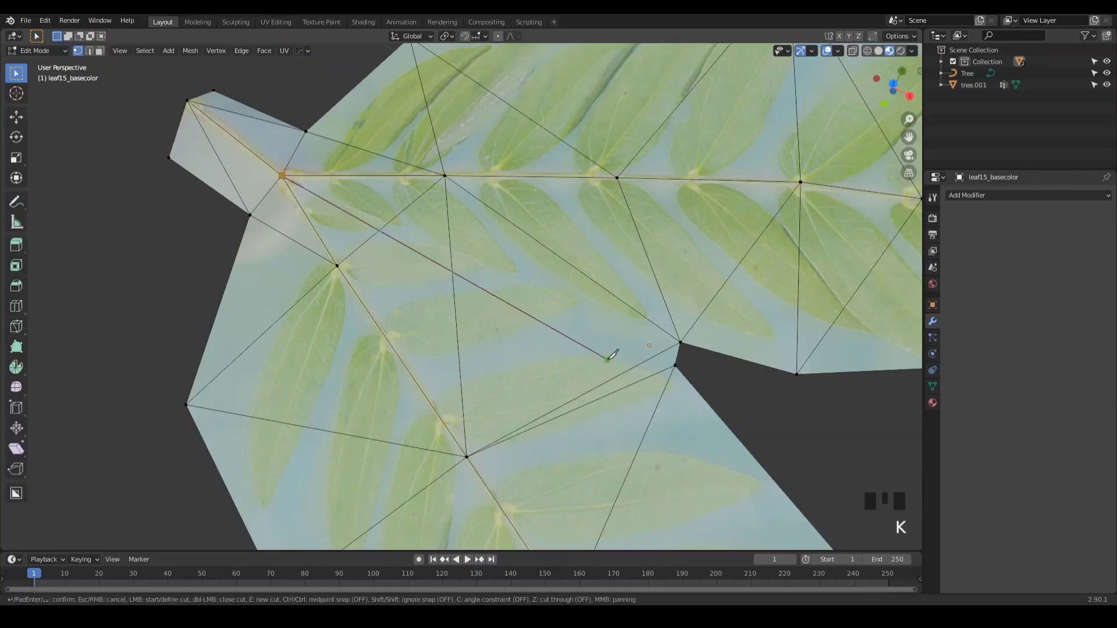
pyautogui.click(677, 357)
pyautogui.press('Return')
pyautogui.press('a')
pyautogui.press('a')
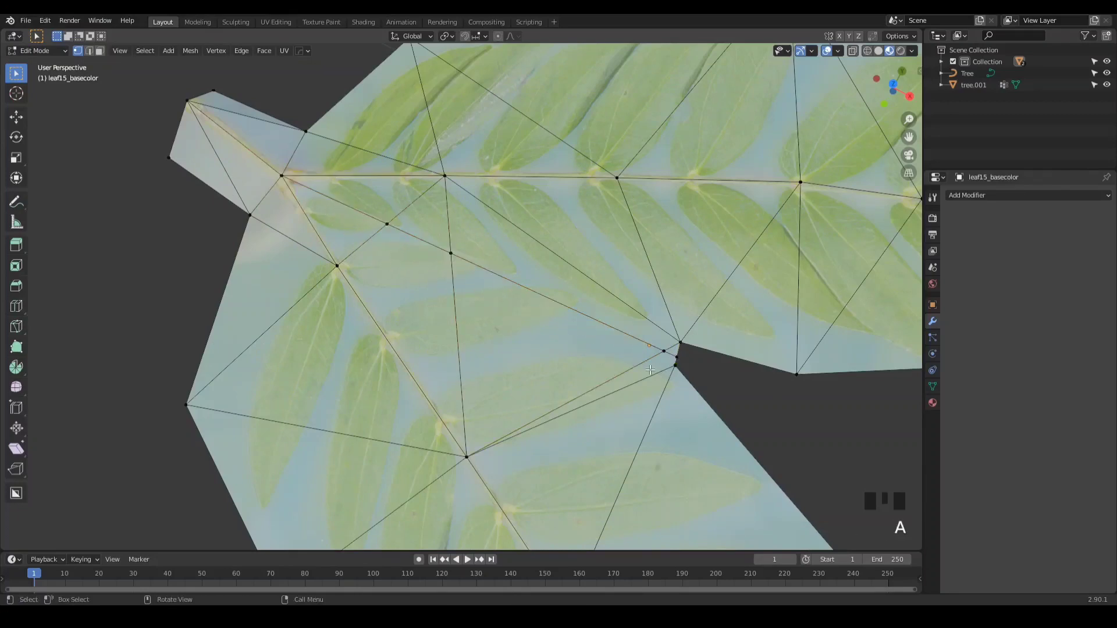
# Raise the newly cut edges between the two branches by about 0.008 m along global Z and return to Object Mode.
pyautogui.press('2')
pyautogui.keyDown('alt'); pyautogui.click(349, 207); pyautogui.keyUp('alt')
pyautogui.moveTo(644, 419); pyautogui.dragTo(647, 352, button='middle')
pyautogui.press('g')
pyautogui.press('z')
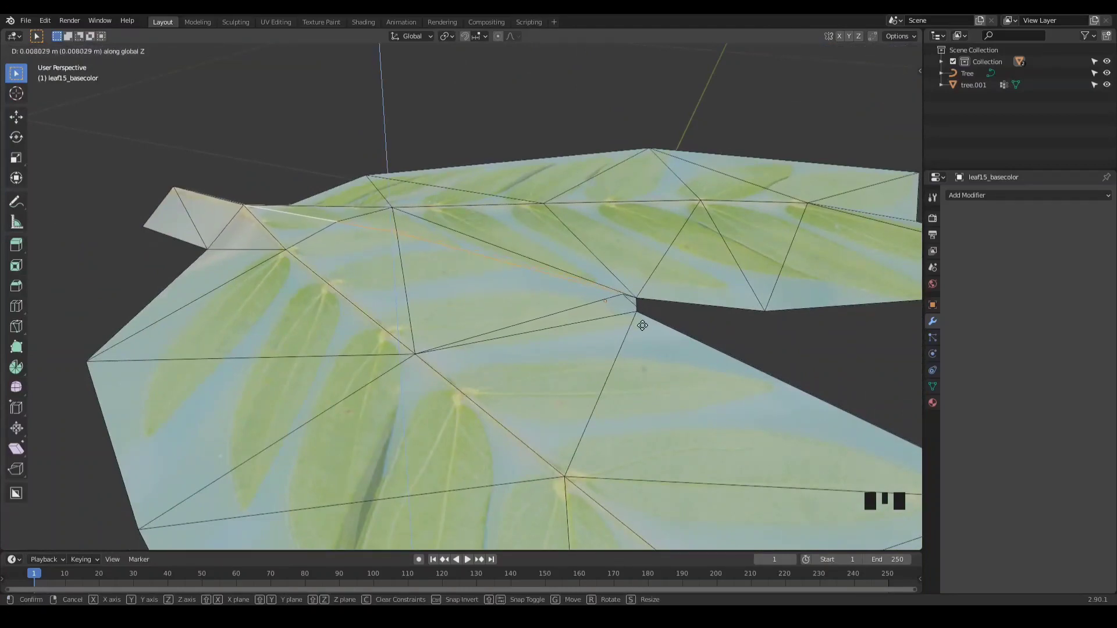
pyautogui.click(641, 324)
pyautogui.press('Tab')
pyautogui.rightClick(456, 252)
pyautogui.moveTo(509, 264); pyautogui.dragTo(435, 403, button='middle')
pyautogui.click(455, 250)
pyautogui.press('Tab')
pyautogui.scroll(-8, 522, 421)
pyautogui.scroll(4, 477, 399)
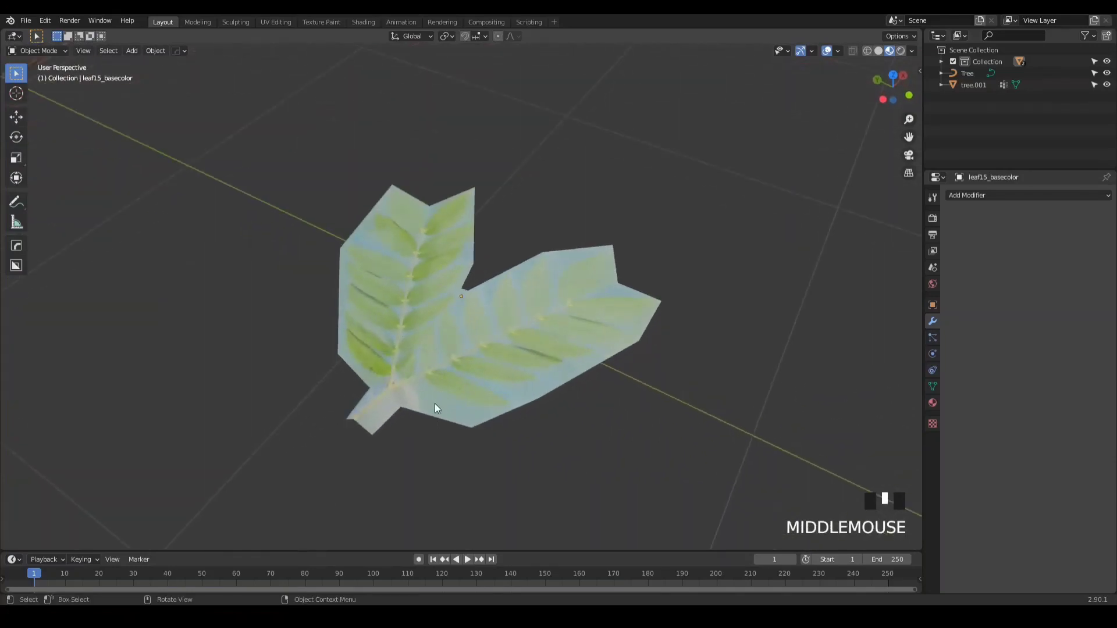
# Split the 3D viewport and turn the new area into a Shader Editor with its sidebar hidden.
pyautogui.moveTo(919, 30); pyautogui.dragTo(489, 57)
pyautogui.click(495, 36)
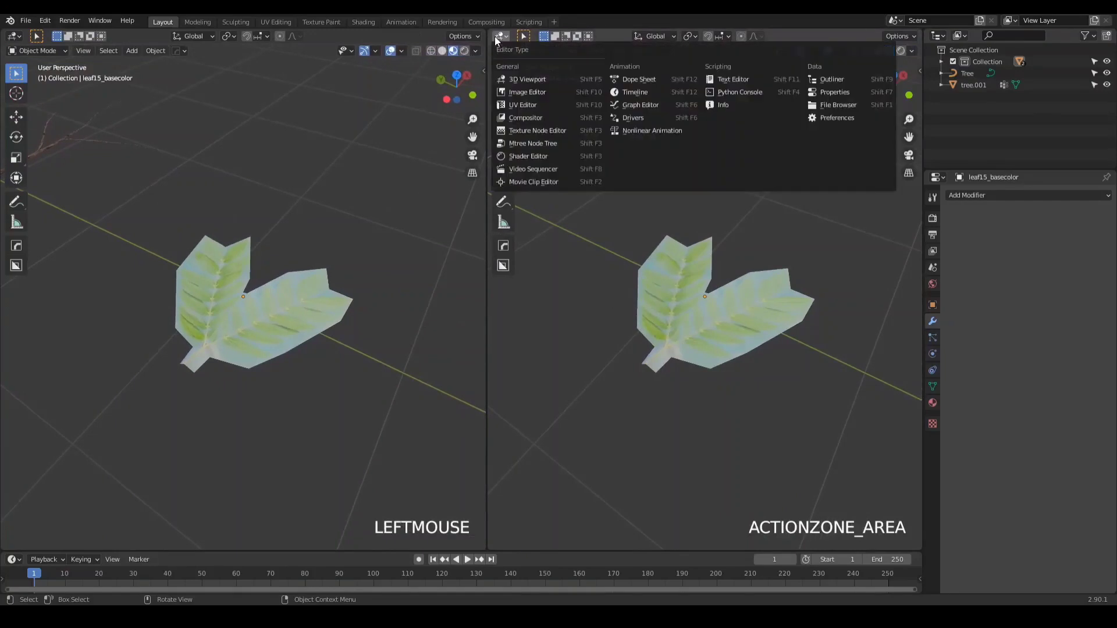
pyautogui.click(522, 155)
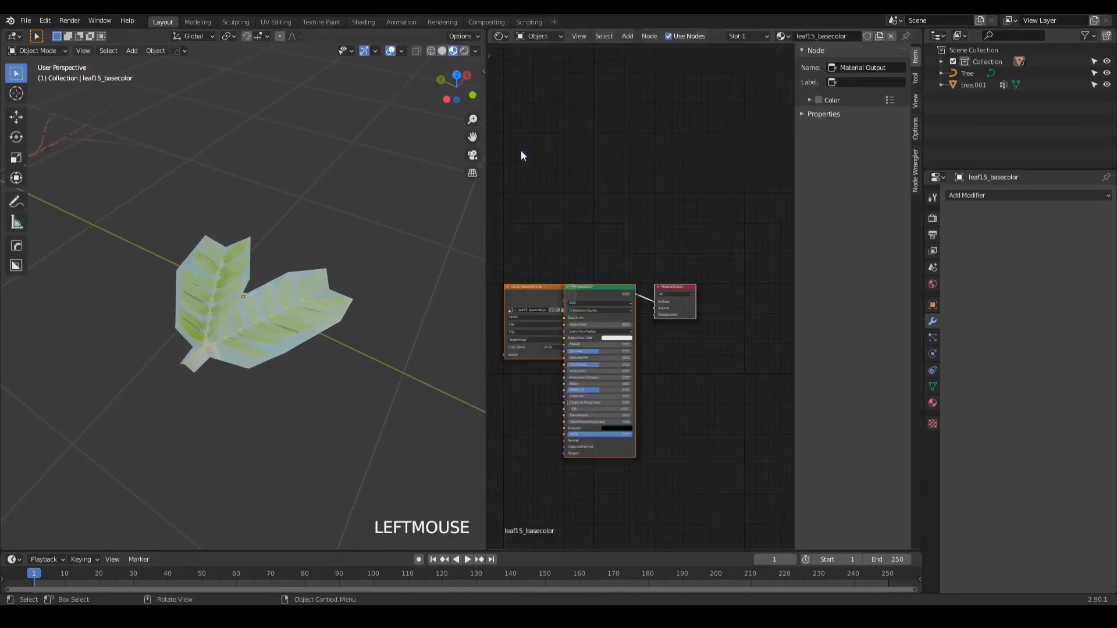
pyautogui.moveTo(598, 364); pyautogui.dragTo(675, 274, button='middle')
pyautogui.press('n')
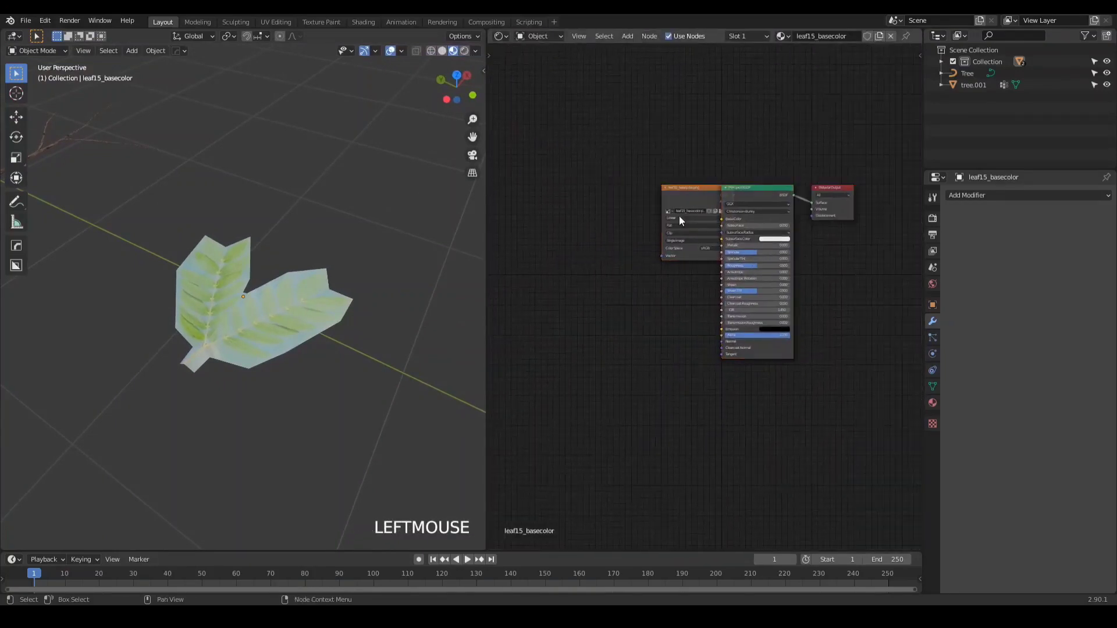
# Move the base color image node away from the Principled BSDF and insert a Gamma node on the link between them.
pyautogui.moveTo(675, 219); pyautogui.dragTo(513, 227)
pyautogui.moveTo(618, 333); pyautogui.dragTo(725, 319, button='middle')
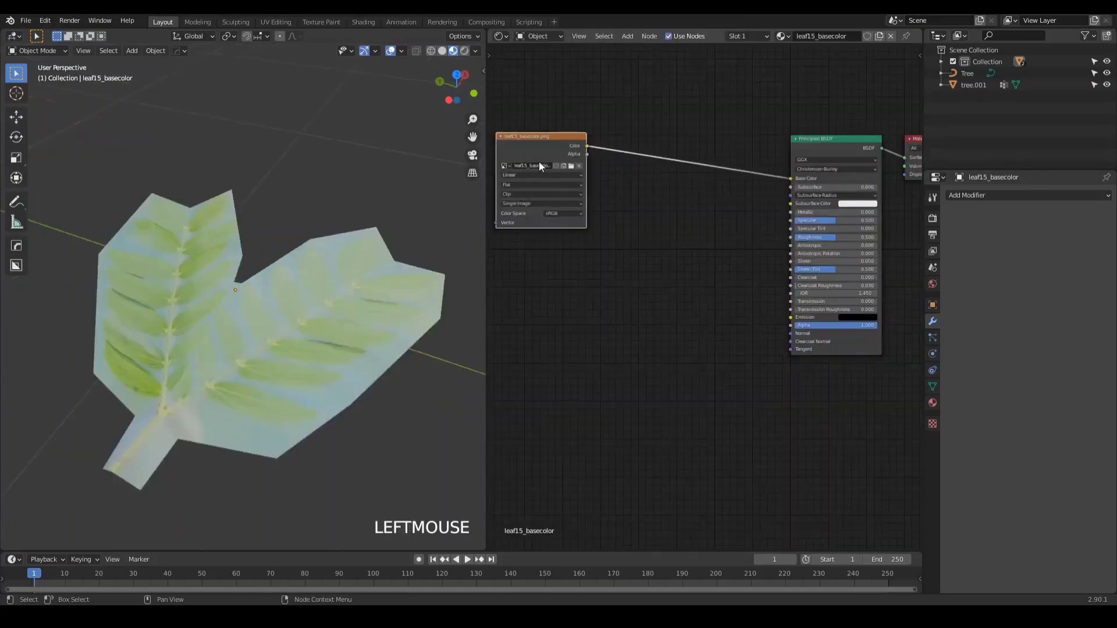
pyautogui.moveTo(539, 162); pyautogui.dragTo(559, 174, button='middle')
pyautogui.hotkey('shift', 'a')
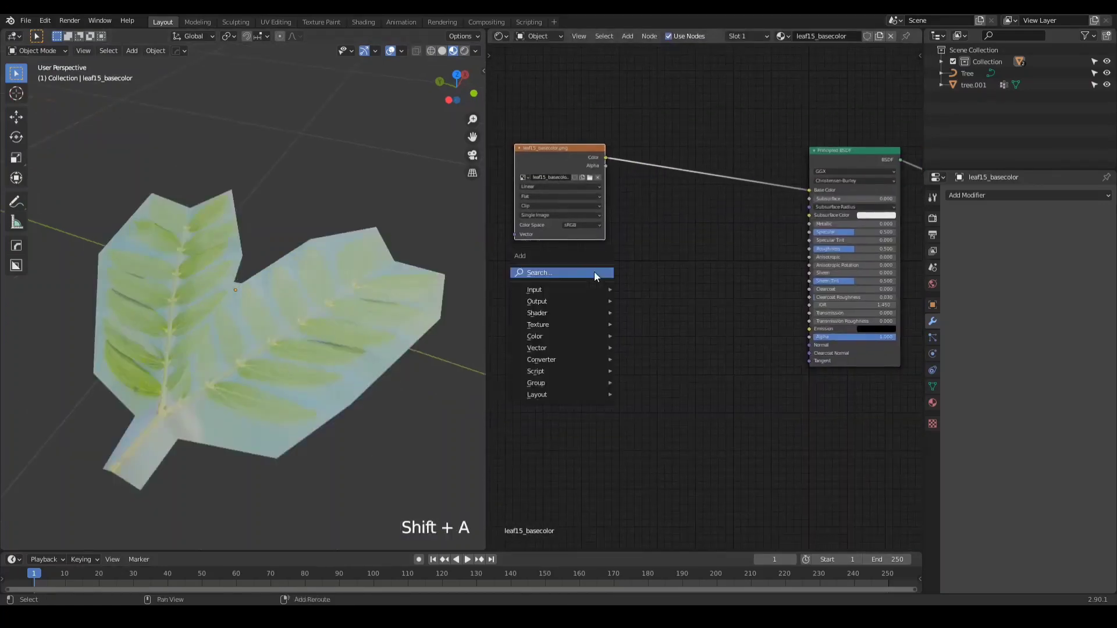
pyautogui.moveTo(546, 335)
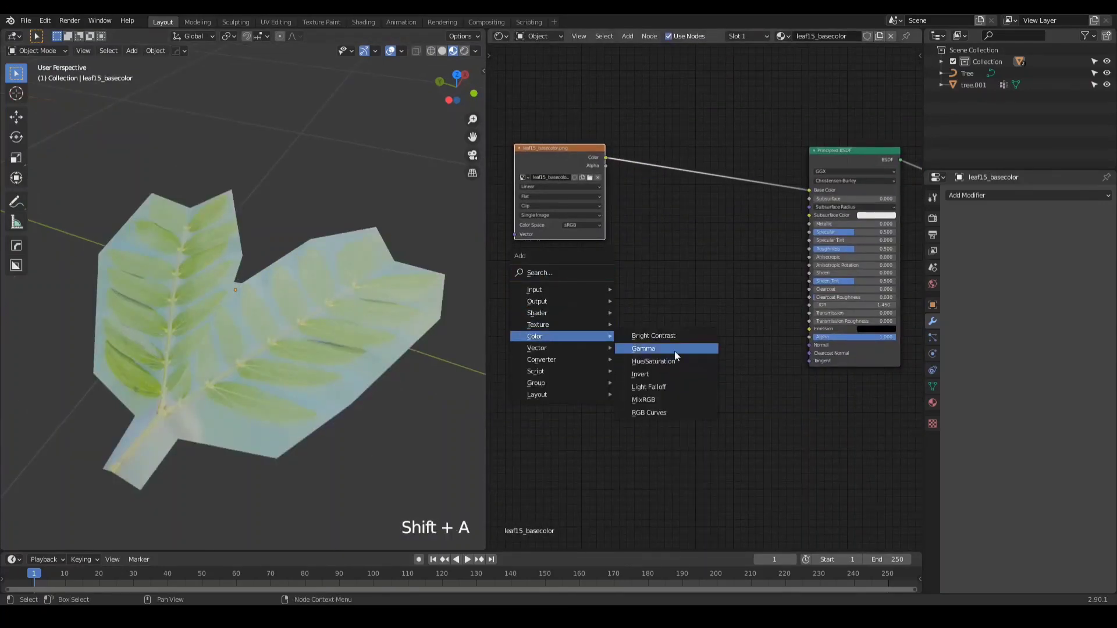
pyautogui.click(652, 348)
pyautogui.click(656, 164)
pyautogui.moveTo(655, 164); pyautogui.dragTo(640, 145)
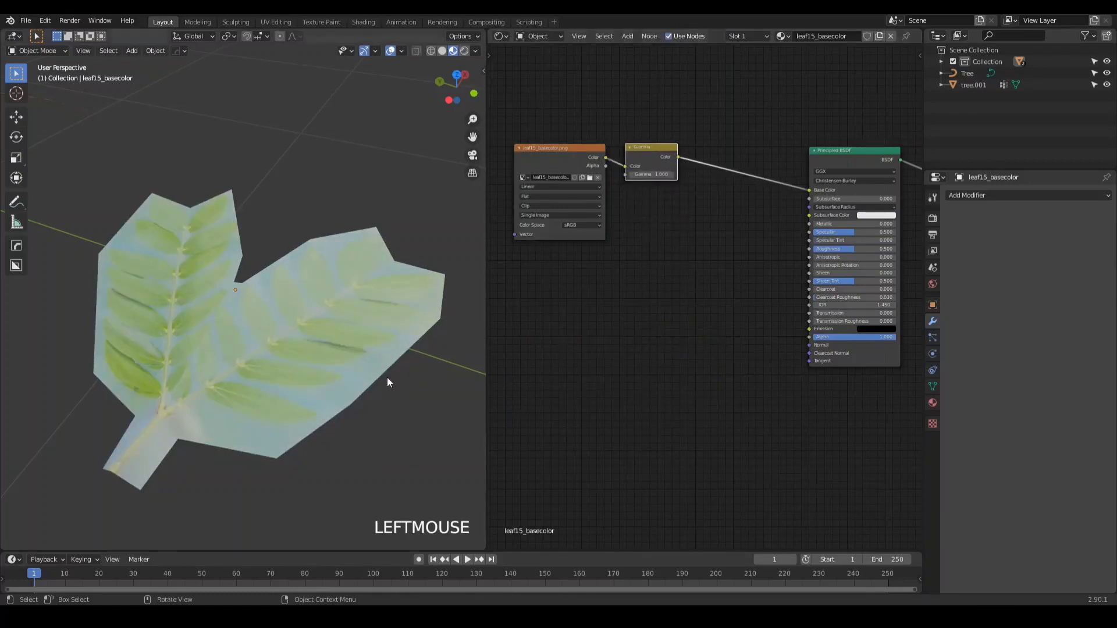
# Set the Gamma node's value to 2.2.
pyautogui.scroll(2, 677, 158)
pyautogui.click(634, 186)
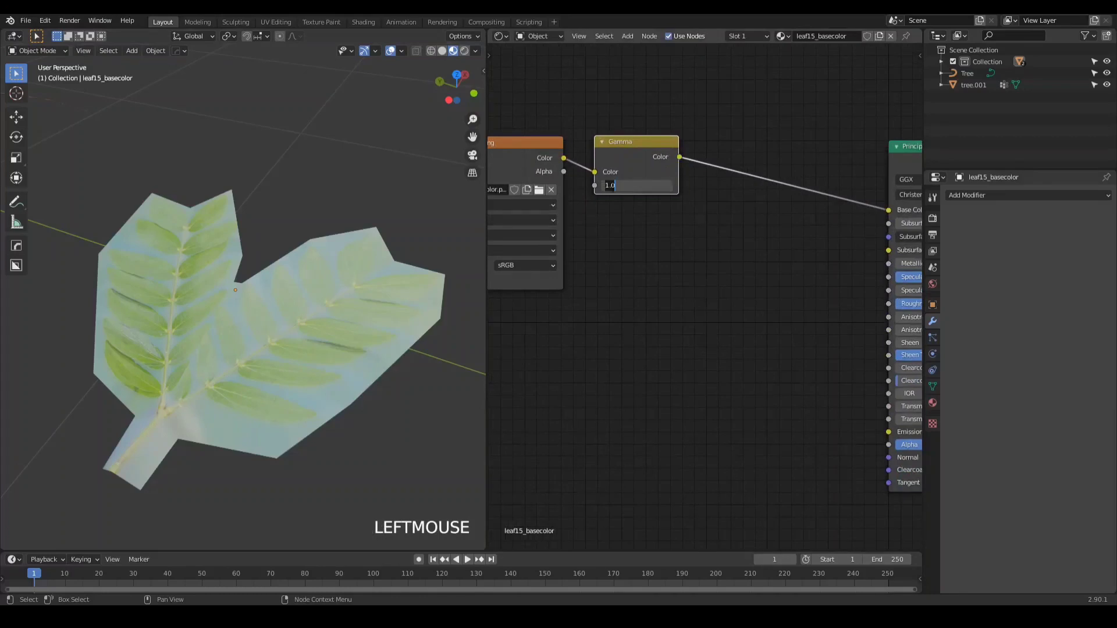
pyautogui.write('2.2')
pyautogui.press('KP_Enter')
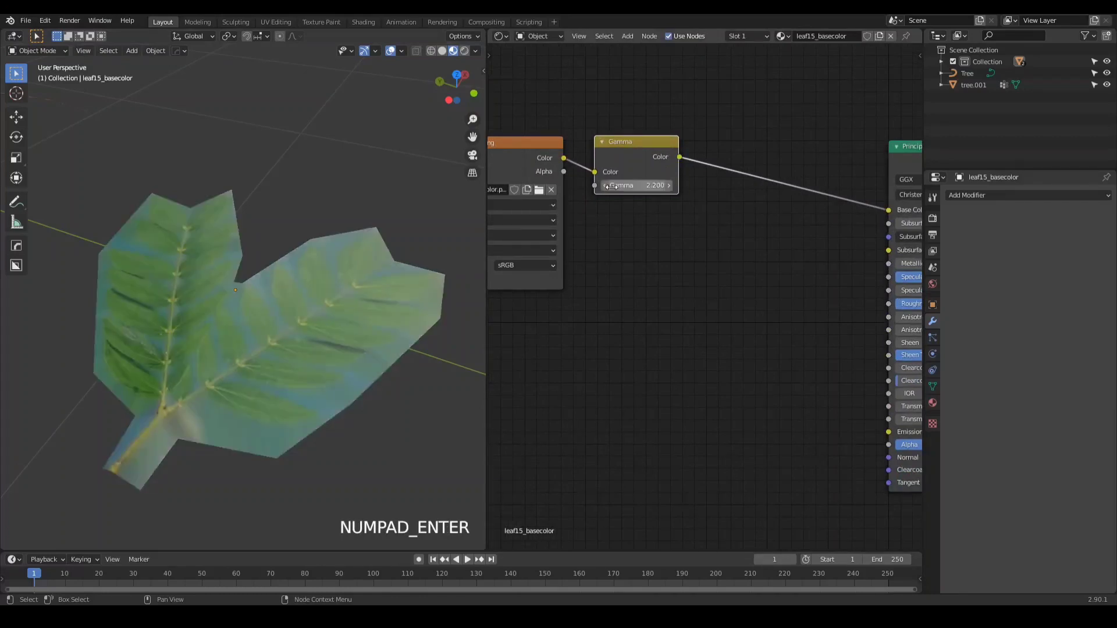
# Insert a Hue Saturation Value node between the Gamma node and the Principled BSDF's Base Color.
pyautogui.moveTo(201, 298)
pyautogui.mouseDown(button='middle')
pyautogui.moveTo(210, 364)
pyautogui.moveTo(231, 302)
pyautogui.moveTo(166, 274)
pyautogui.moveTo(218, 295)
pyautogui.mouseUp(button='middle')
pyautogui.scroll(4, 211, 364)
pyautogui.scroll(-3, 166, 275)
pyautogui.scroll(-2, 107, 312)
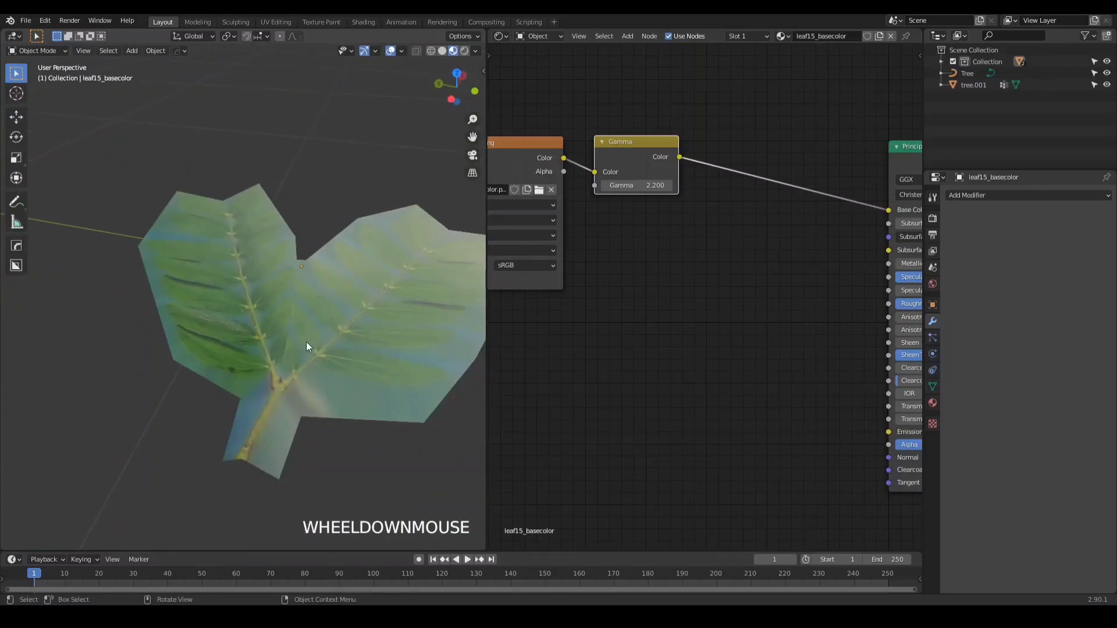
pyautogui.moveTo(306, 341); pyautogui.dragTo(372, 326, button='middle')
pyautogui.hotkey('shift', 'a')
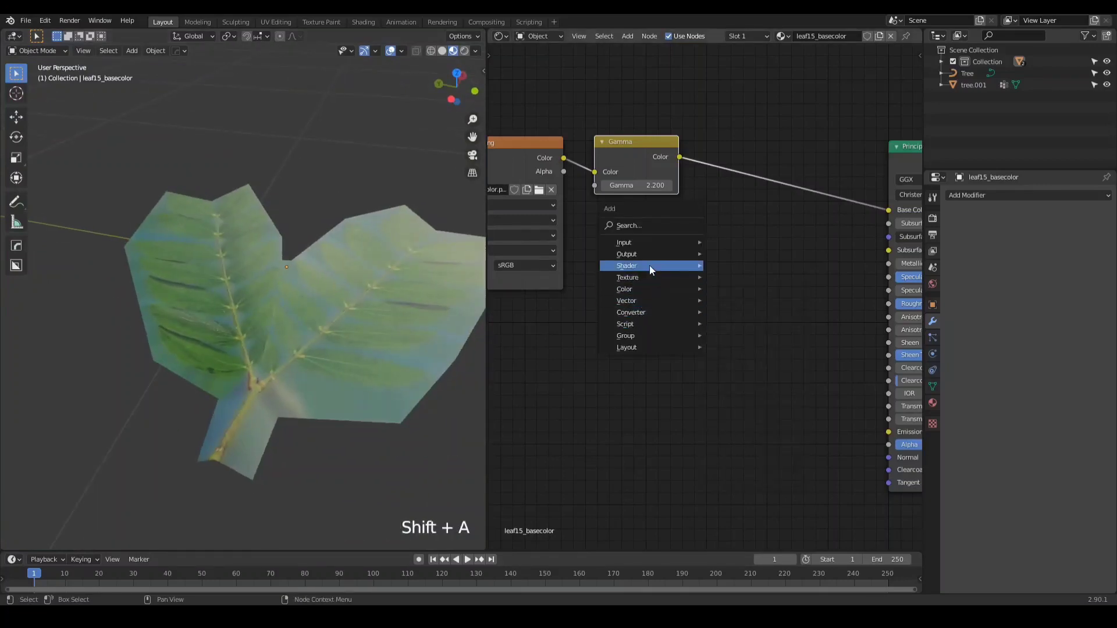
pyautogui.moveTo(632, 290)
pyautogui.click(717, 313)
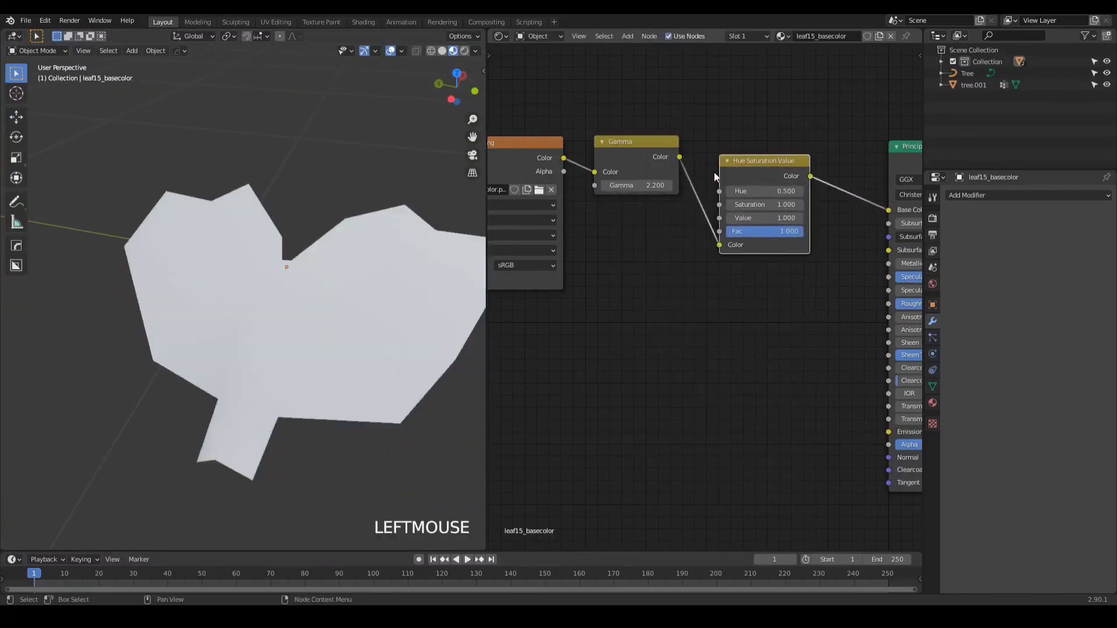
pyautogui.click(738, 158)
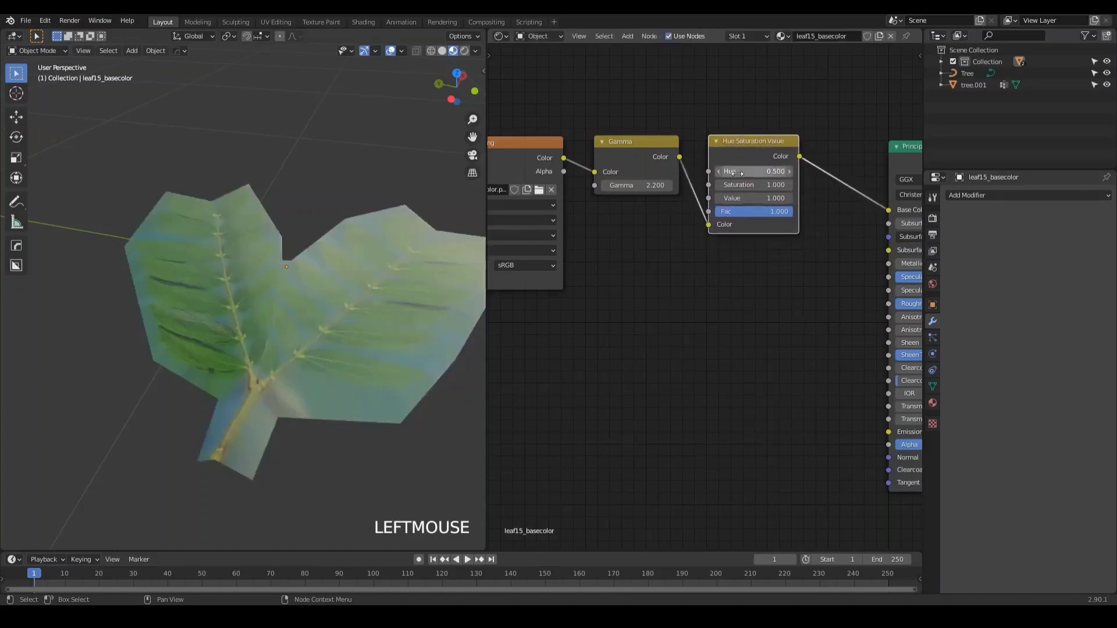
pyautogui.moveTo(757, 198)
pyautogui.keyDown('shift'); pyautogui.mouseDown()
pyautogui.moveTo(722, 198)
pyautogui.moveTo(750, 198)
pyautogui.moveTo(749, 185)
pyautogui.mouseUp(); pyautogui.keyUp('shift')
pyautogui.keyDown('shift'); pyautogui.rightClick(759, 198); pyautogui.keyUp('shift')
pyautogui.keyDown('shift'); pyautogui.rightClick(751, 185); pyautogui.keyUp('shift')
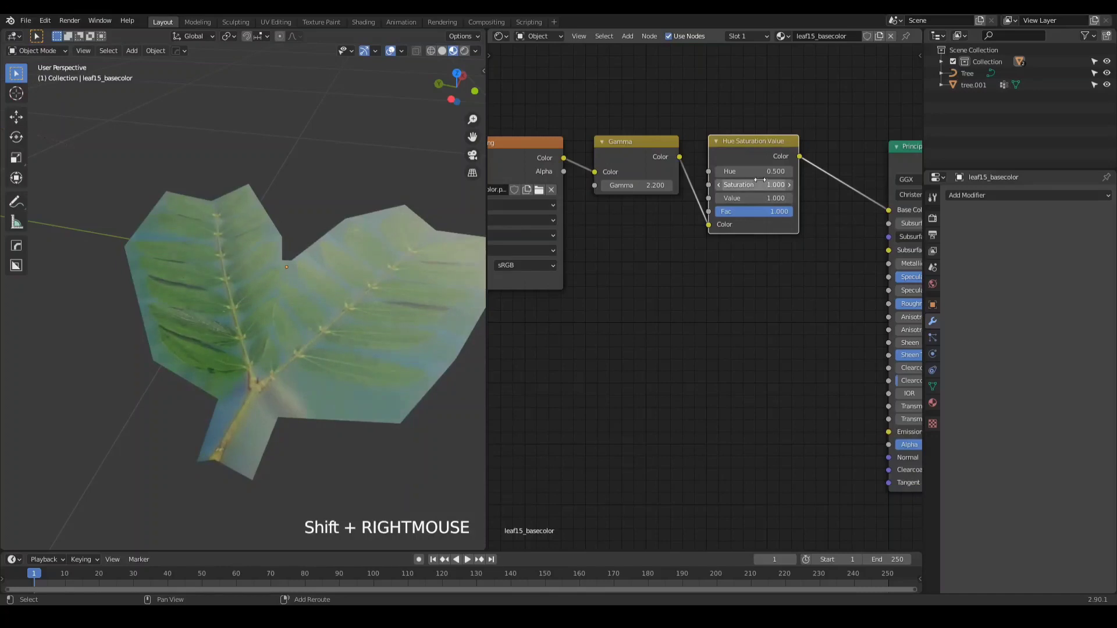
# Add the leaf roughness image as a texture node and place it directly below the base color texture.
pyautogui.press('Home')
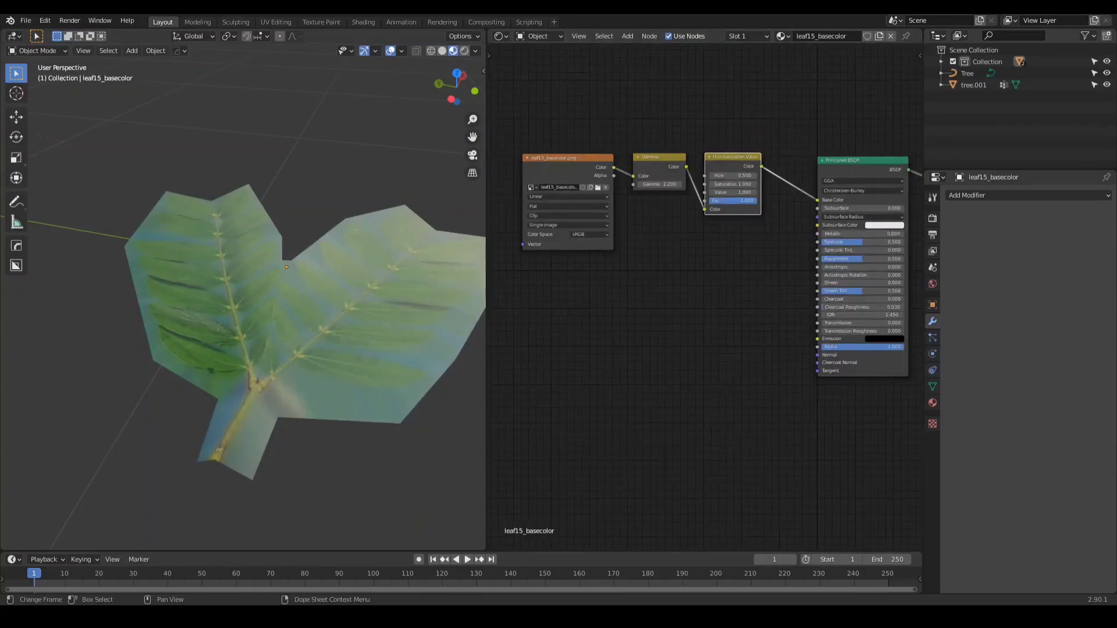
pyautogui.moveTo(563, 305); pyautogui.dragTo(546, 288)
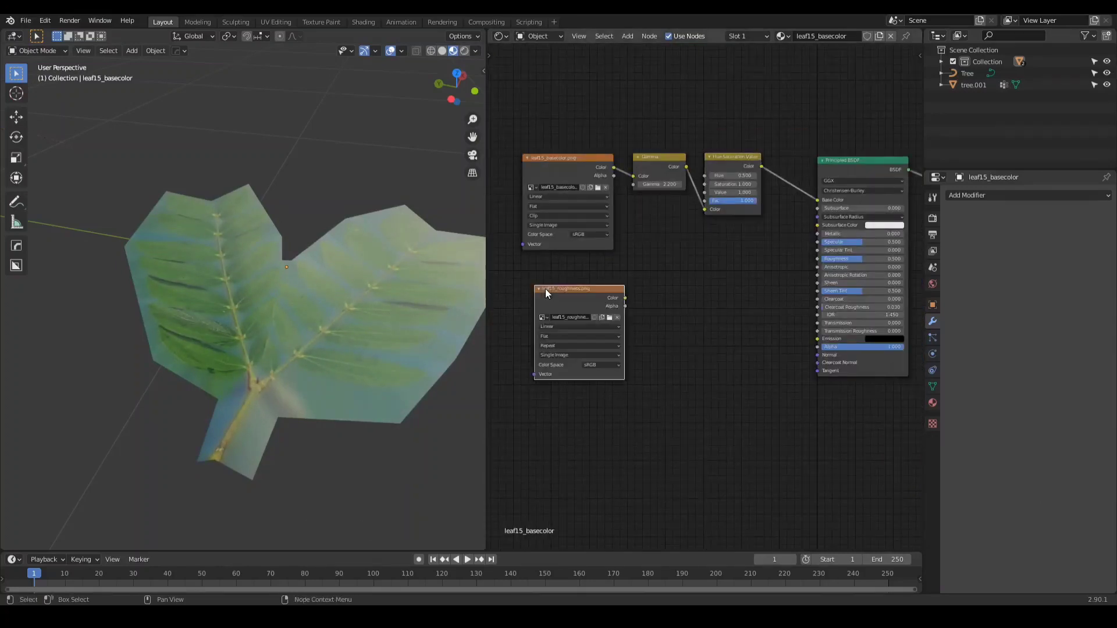
pyautogui.moveTo(558, 172); pyautogui.dragTo(553, 170)
pyautogui.moveTo(596, 360); pyautogui.dragTo(577, 335)
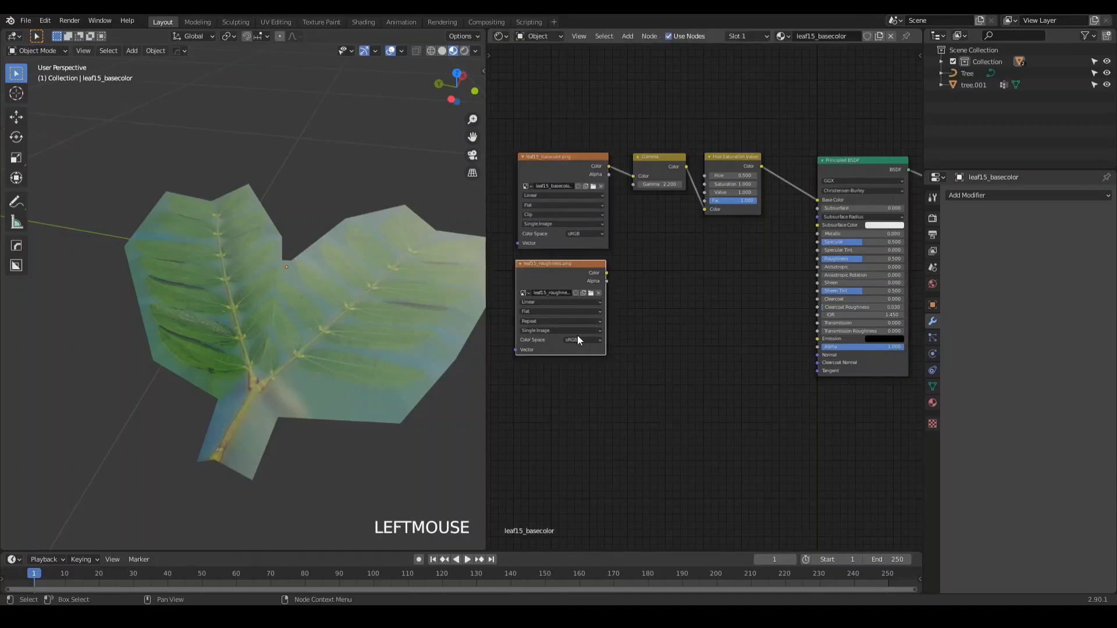
# Set the roughness texture's color space to Non-Color and link its color to the Principled BSDF's Roughness.
pyautogui.click(585, 340)
pyautogui.click(576, 367)
pyautogui.moveTo(606, 273); pyautogui.dragTo(818, 258)
# Insert a ColorRamp node on the link between the roughness texture and the Principled BSDF's Roughness.
pyautogui.moveTo(257, 384); pyautogui.dragTo(632, 320, button='middle')
pyautogui.scroll(2, 697, 277)
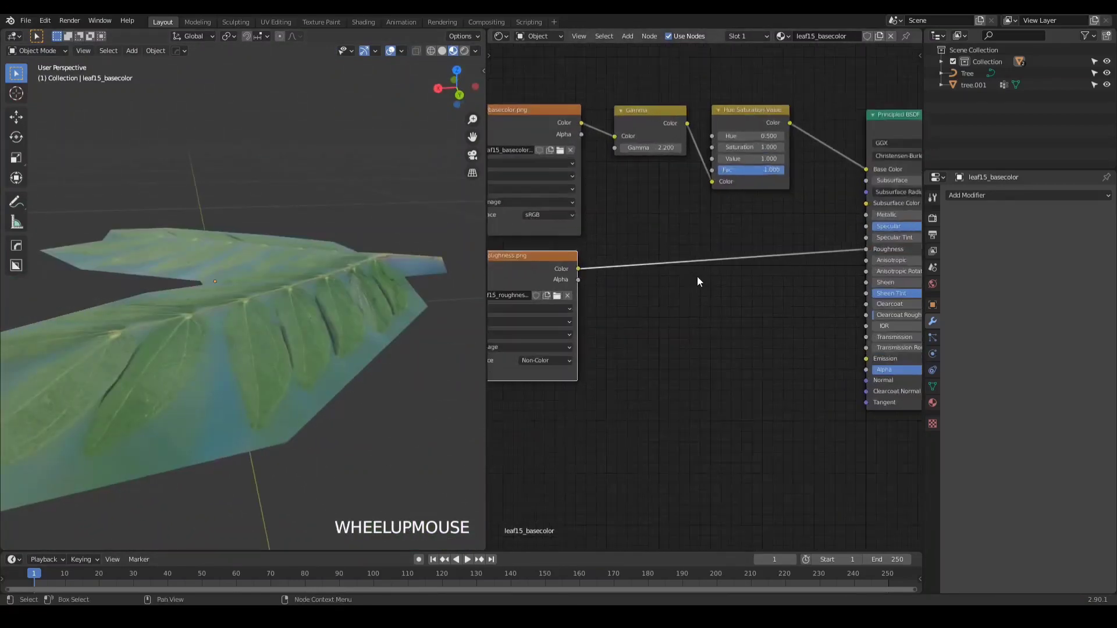
pyautogui.hotkey('shift', 'a')
pyautogui.moveTo(698, 277)
pyautogui.moveTo(658, 299)
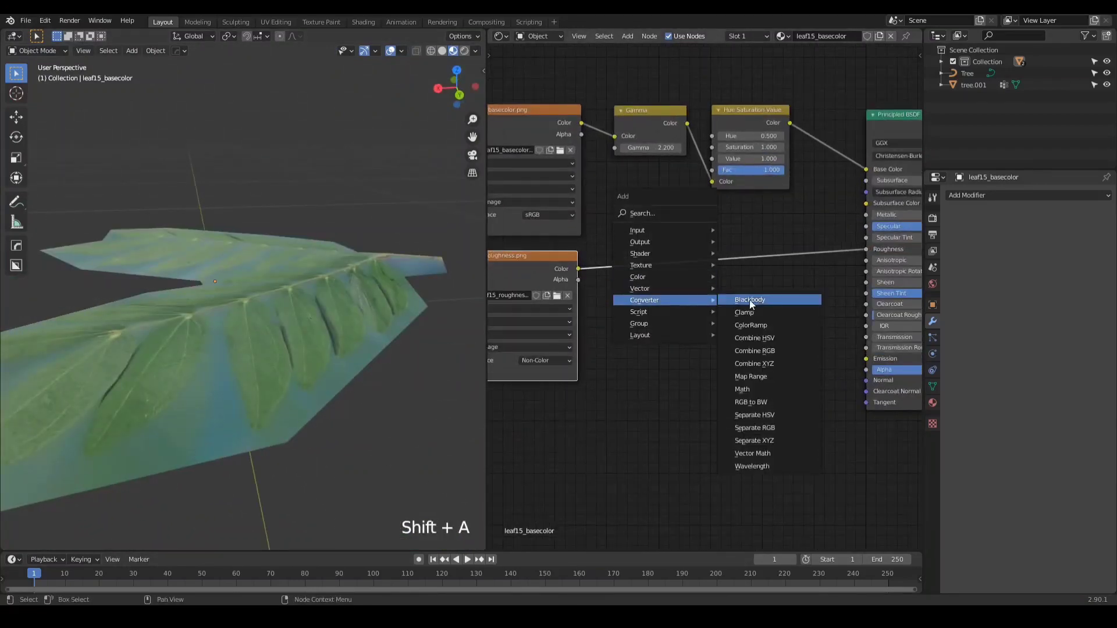
pyautogui.click(751, 325)
pyautogui.click(626, 262)
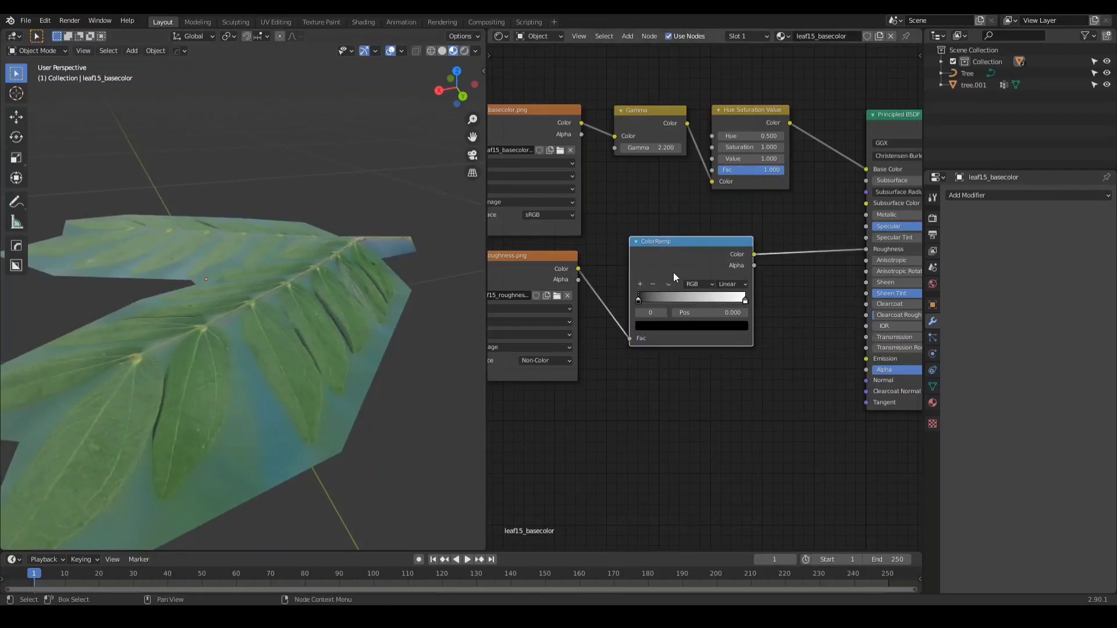
pyautogui.moveTo(660, 401); pyautogui.dragTo(682, 412, button='middle')
pyautogui.scroll(-3, 786, 320)
pyautogui.moveTo(763, 319); pyautogui.dragTo(746, 320, button='middle')
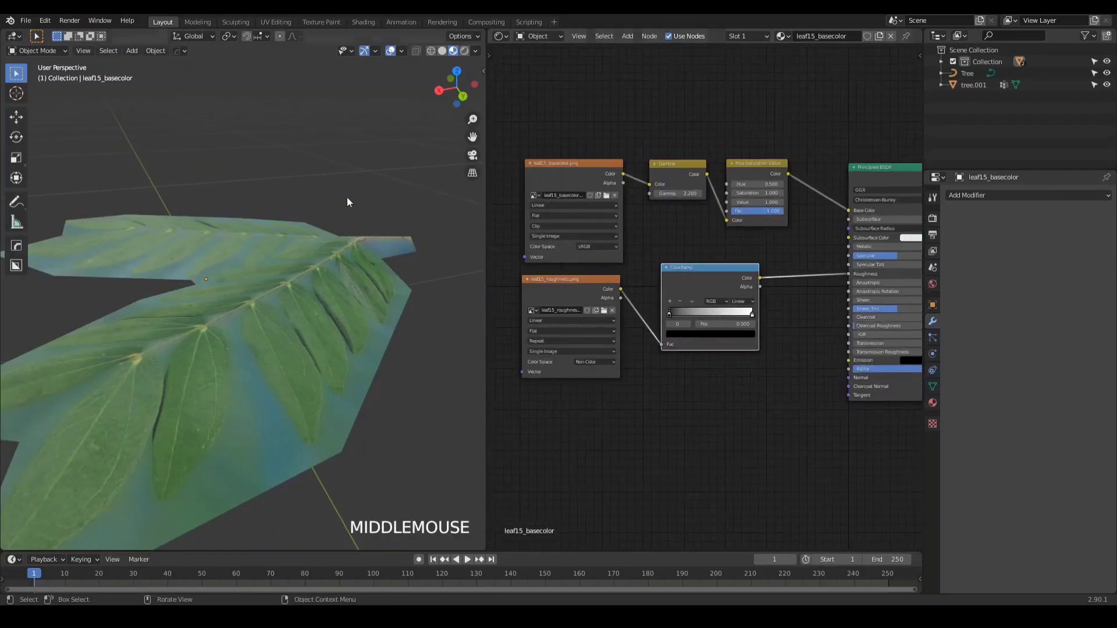
# Search the add-ons in the preferences for "node" to check whether Node Wrangler is enabled, and close the preferences.
pyautogui.click(45, 22)
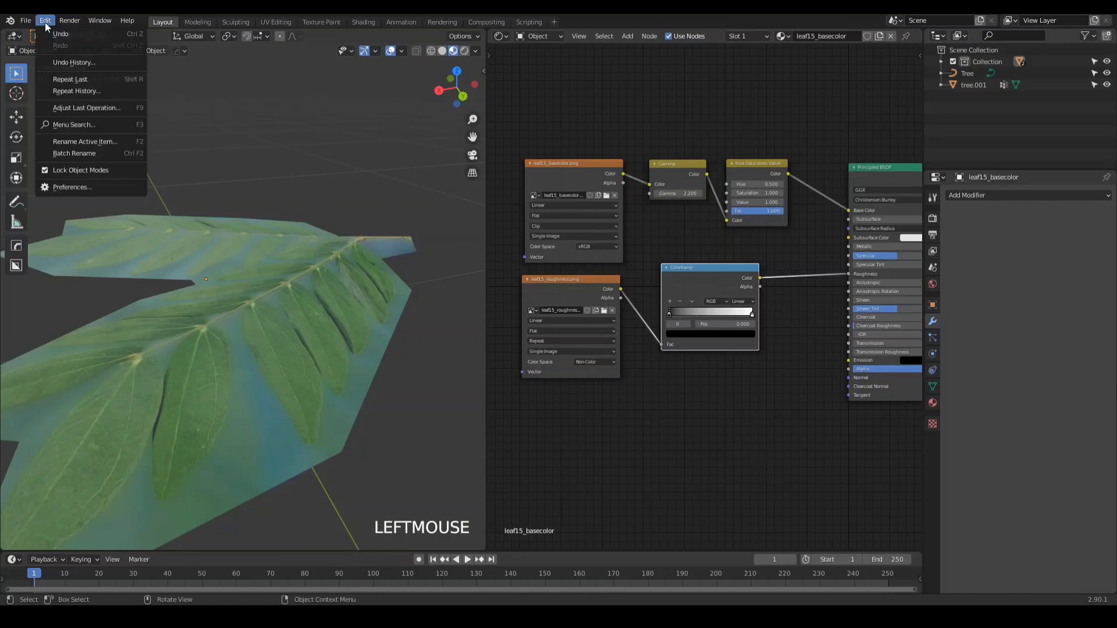
pyautogui.click(70, 187)
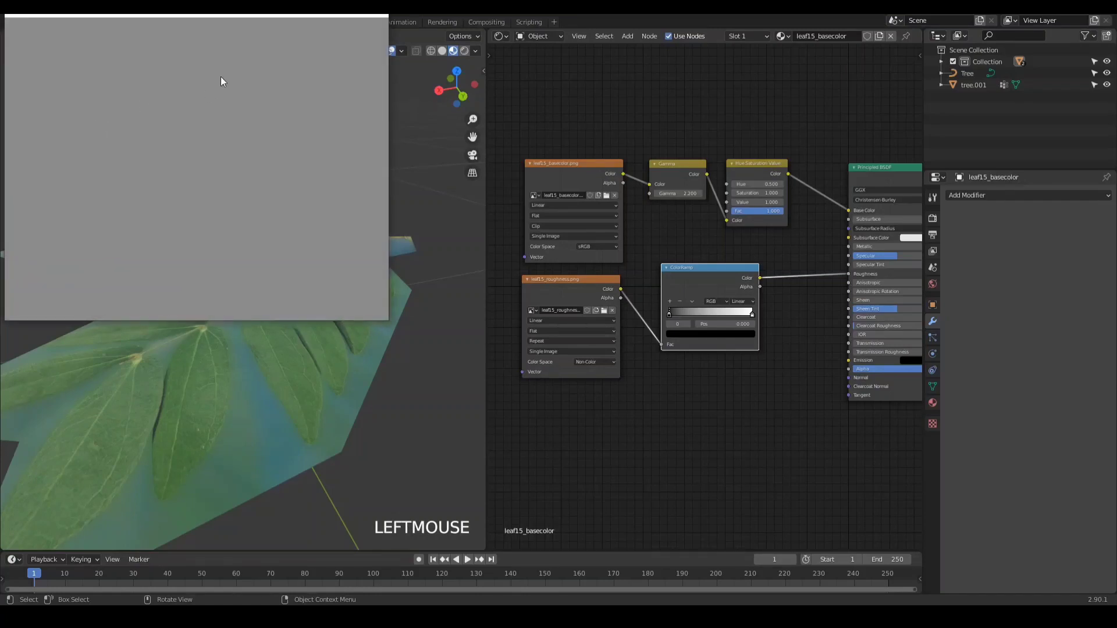
pyautogui.click(328, 43)
pyautogui.write('node')
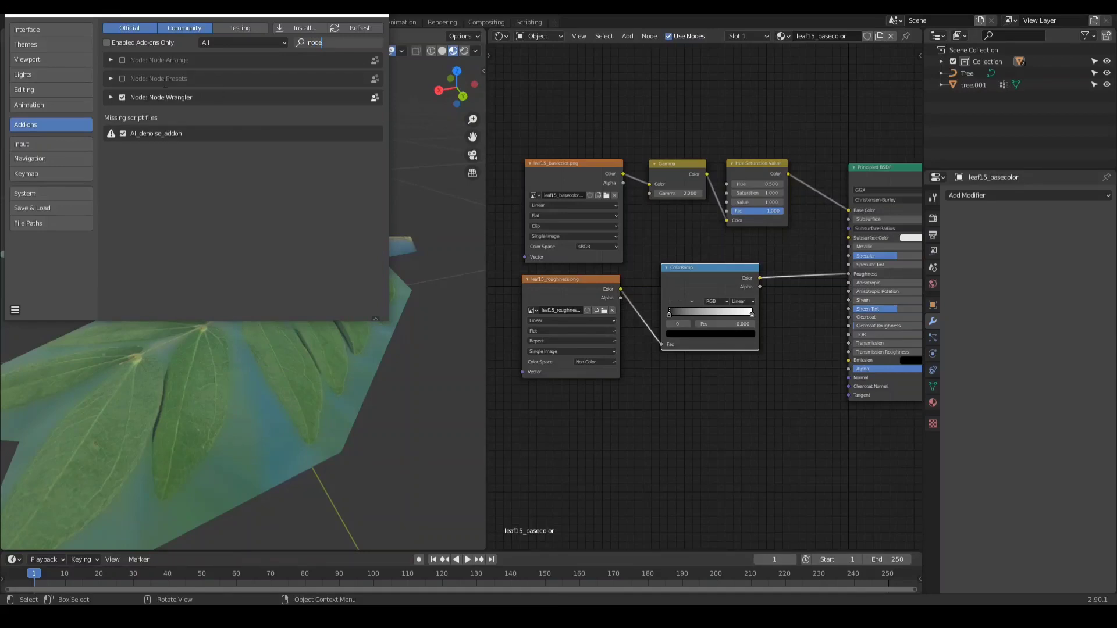
pyautogui.click(372, 18)
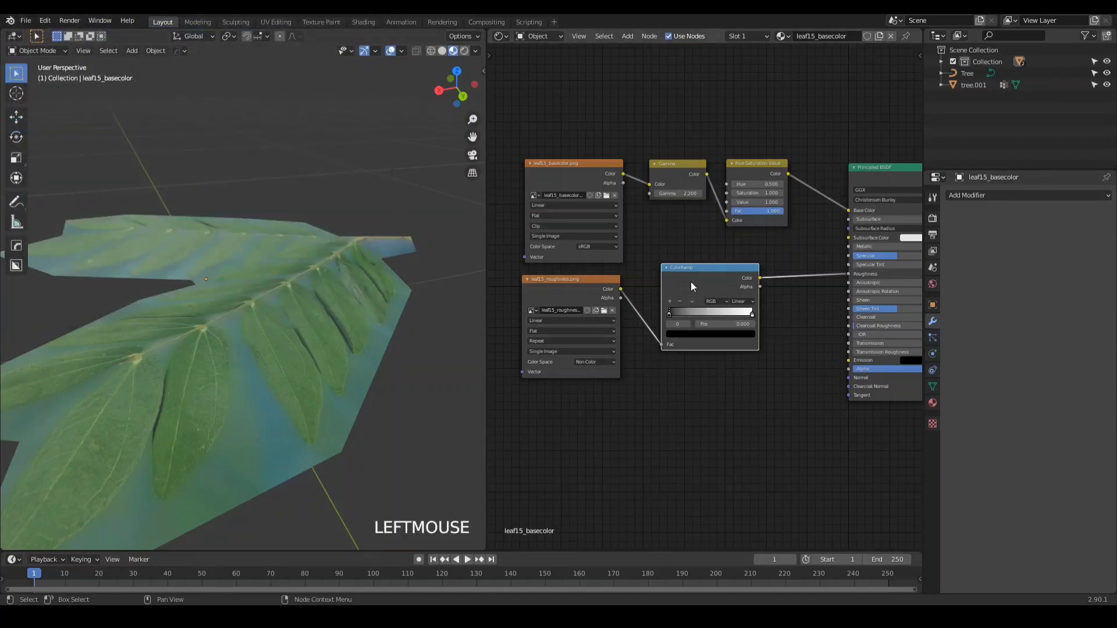
# Reposition the ColorRamp node slightly and preview its output on the leaf through a Viewer node.
pyautogui.moveTo(690, 281); pyautogui.dragTo(699, 292)
pyautogui.moveTo(705, 303); pyautogui.dragTo(693, 302, button='middle')
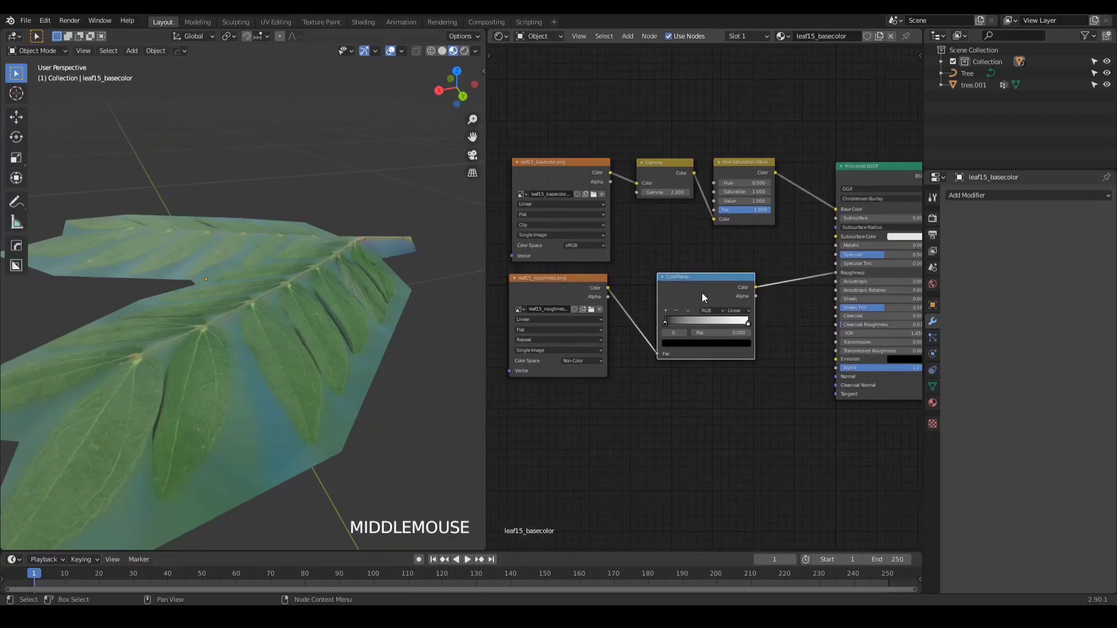
pyautogui.keyDown('ctrl'); pyautogui.keyDown('shift'); pyautogui.click(698, 292); pyautogui.keyUp('shift'); pyautogui.keyUp('ctrl')
pyautogui.moveTo(274, 326); pyautogui.dragTo(302, 365, button='middle')
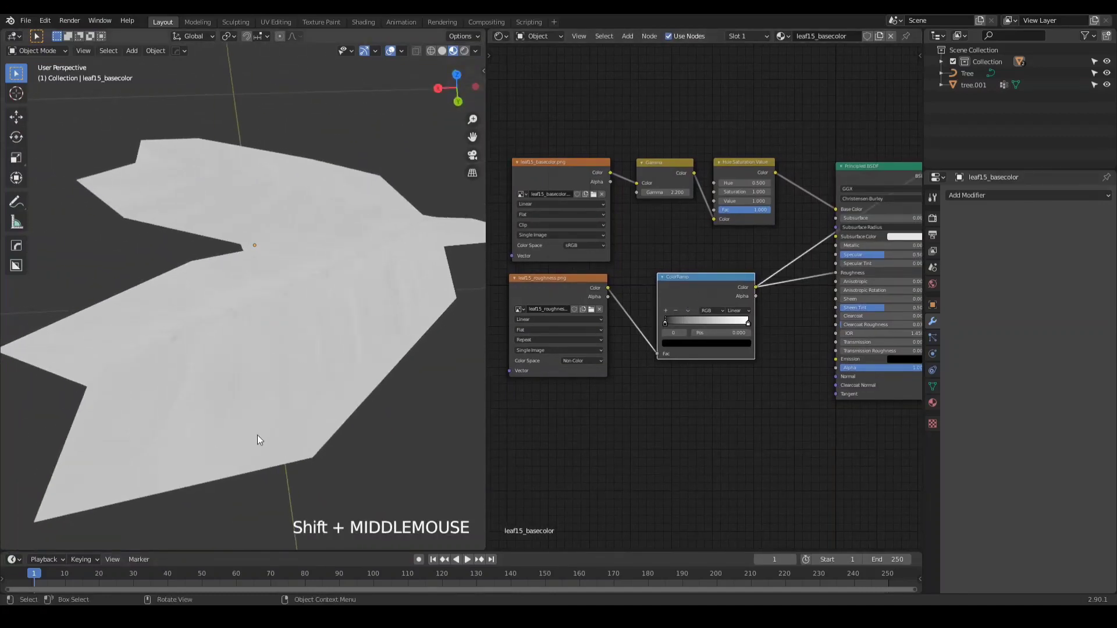
pyautogui.scroll(3, 233, 433)
pyautogui.scroll(2, 652, 340)
# Increase the roughness contrast by moving the ColorRamp's black stop to about the middle and its white stop to about 0.818.
pyautogui.click(635, 332)
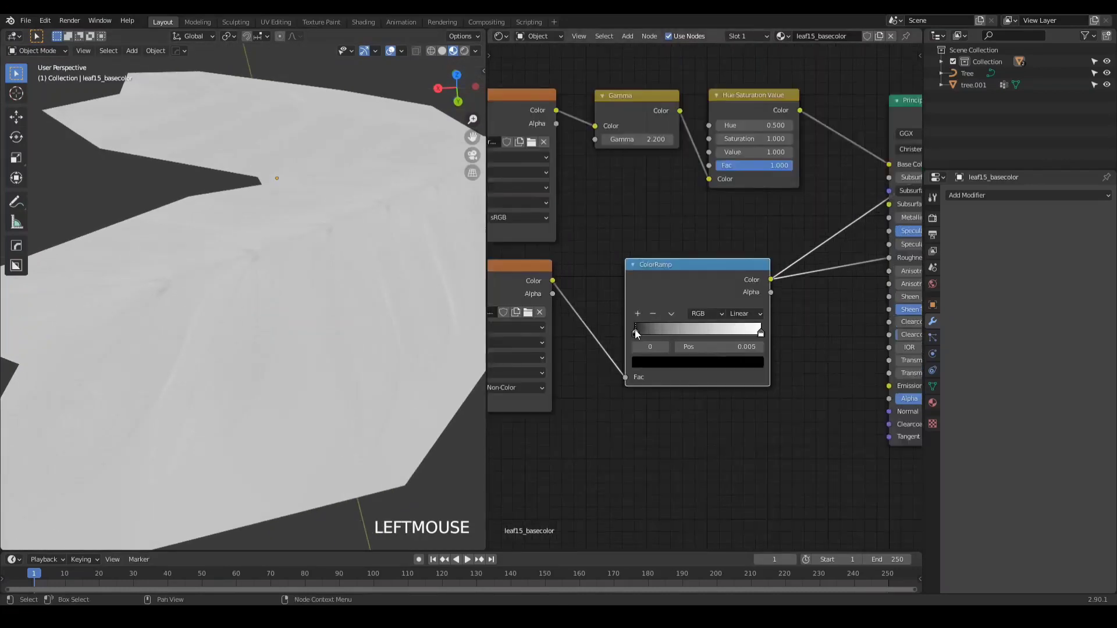
pyautogui.moveTo(636, 332); pyautogui.dragTo(737, 332)
pyautogui.scroll(-2, 738, 332)
pyautogui.moveTo(756, 316); pyautogui.dragTo(671, 312, button='middle')
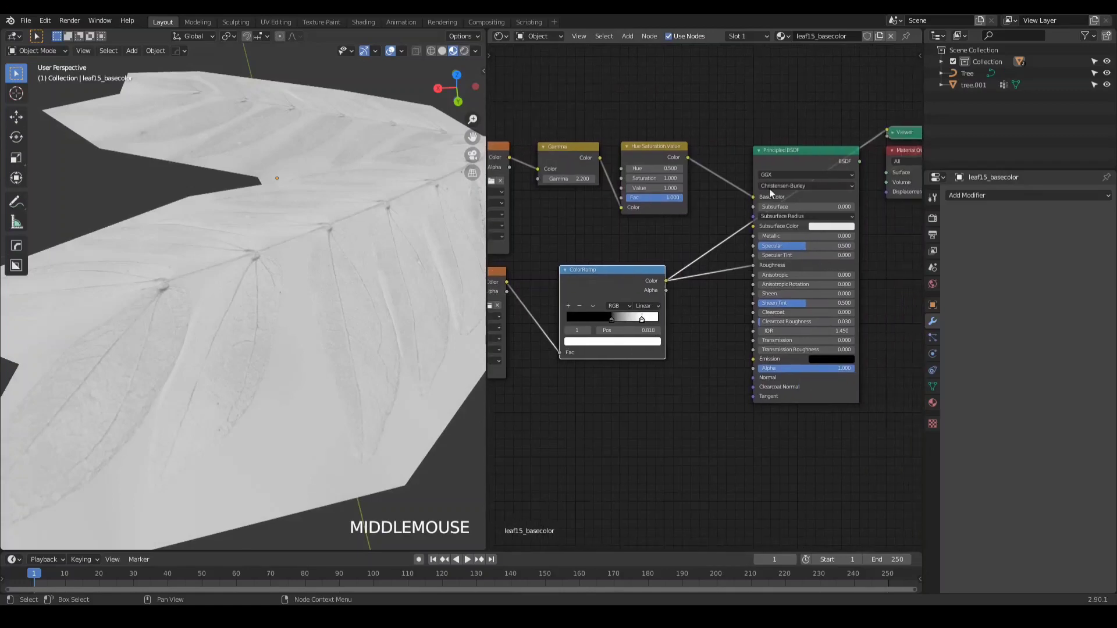
# Restore the Principled BSDF as the Material Output's surface to show the complete leaf material again.
pyautogui.keyDown('ctrl'); pyautogui.keyDown('shift'); pyautogui.click(794, 156); pyautogui.keyUp('shift'); pyautogui.keyUp('ctrl')
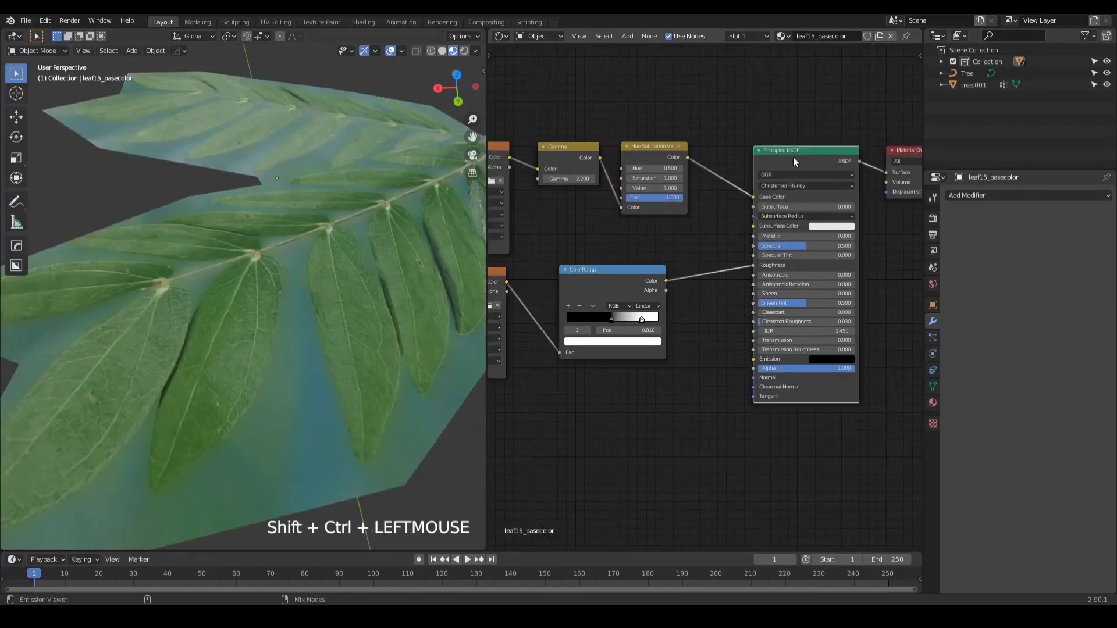
pyautogui.moveTo(152, 302); pyautogui.dragTo(326, 274, button='middle')
pyautogui.scroll(-5, 332, 270)
pyautogui.scroll(-5, 788, 379)
# Add the leaf15_normal.png texture below the roughness texture and set its color space to Non-Color.
pyautogui.moveTo(788, 379); pyautogui.dragTo(768, 369, button='middle')
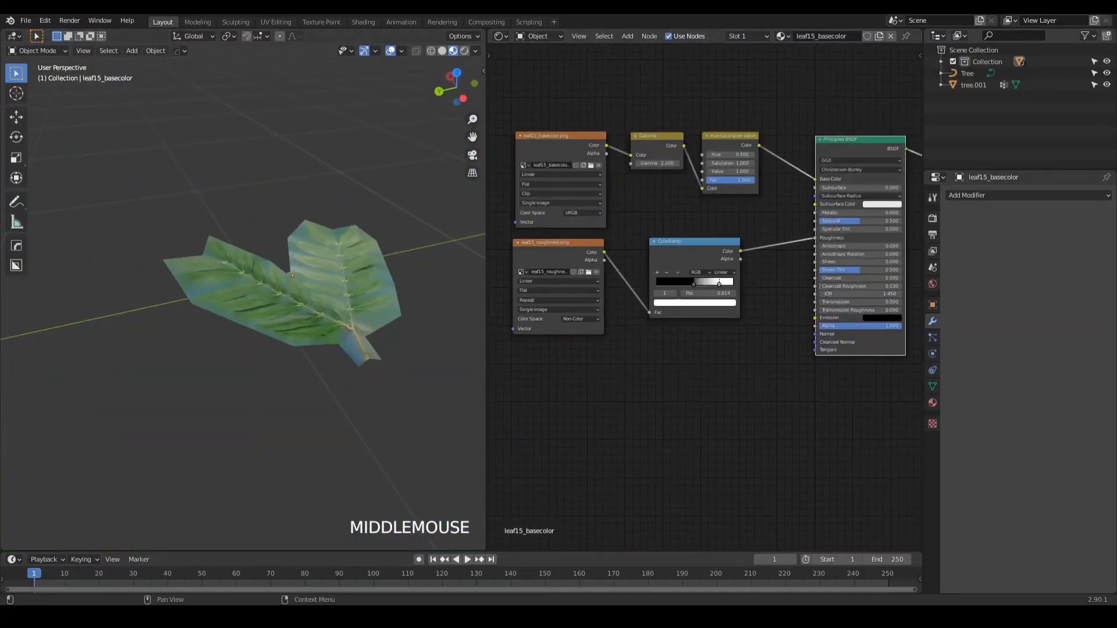
pyautogui.moveTo(550, 391); pyautogui.dragTo(538, 360)
pyautogui.click(540, 362)
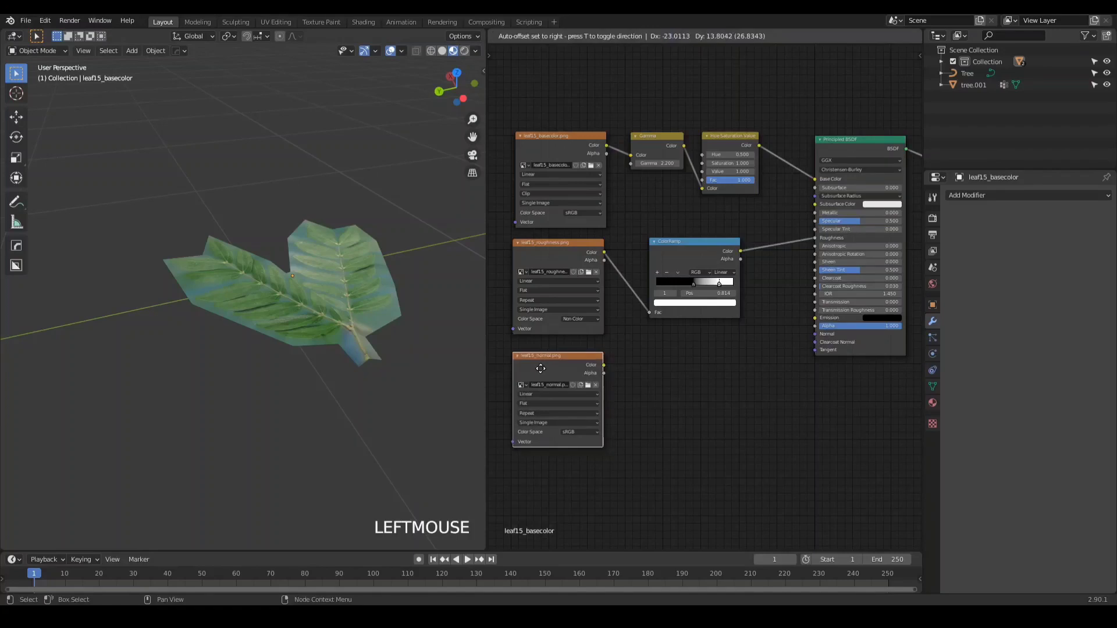
pyautogui.scroll(2, 568, 437)
pyautogui.click(574, 425)
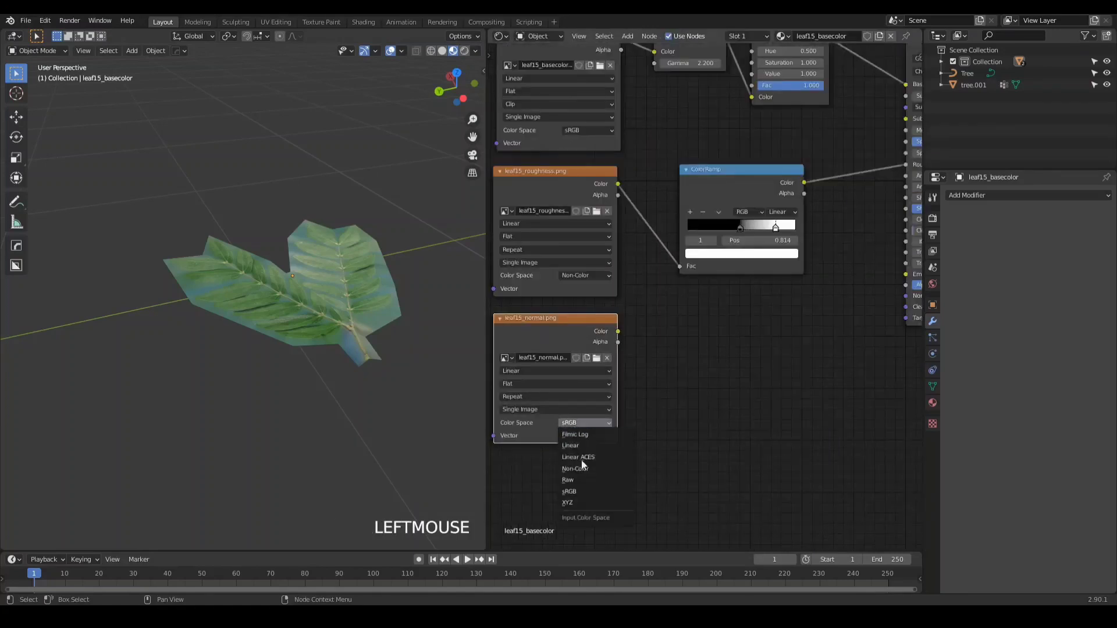
pyautogui.click(589, 466)
# Connect the normal texture to the Principled BSDF's Normal through a Normal Map node with its strength set to 0.160.
pyautogui.moveTo(704, 382); pyautogui.dragTo(662, 386, button='middle')
pyautogui.moveTo(575, 333); pyautogui.dragTo(615, 328)
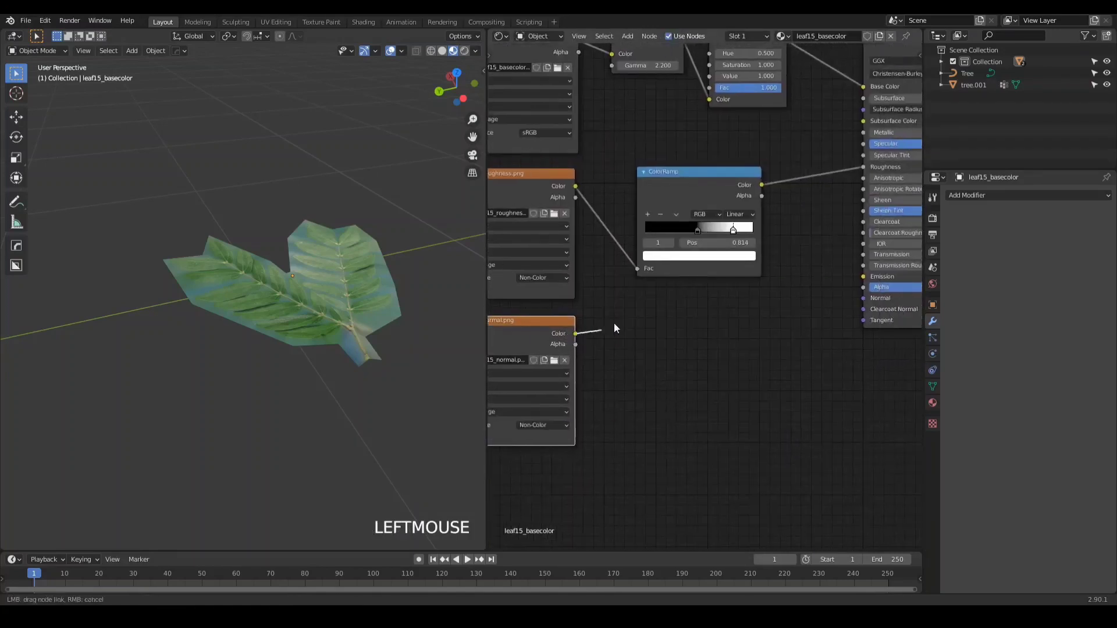
pyautogui.moveTo(836, 290); pyautogui.dragTo(850, 299)
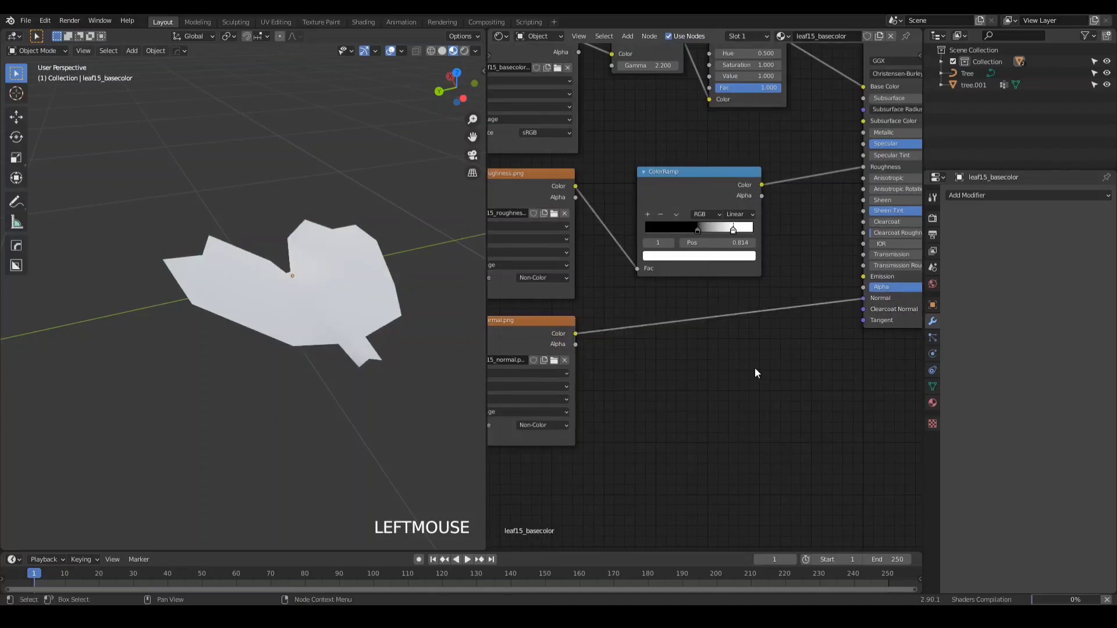
pyautogui.hotkey('shift', 'a')
pyautogui.press('Escape')
pyautogui.hotkey('shift', 'a')
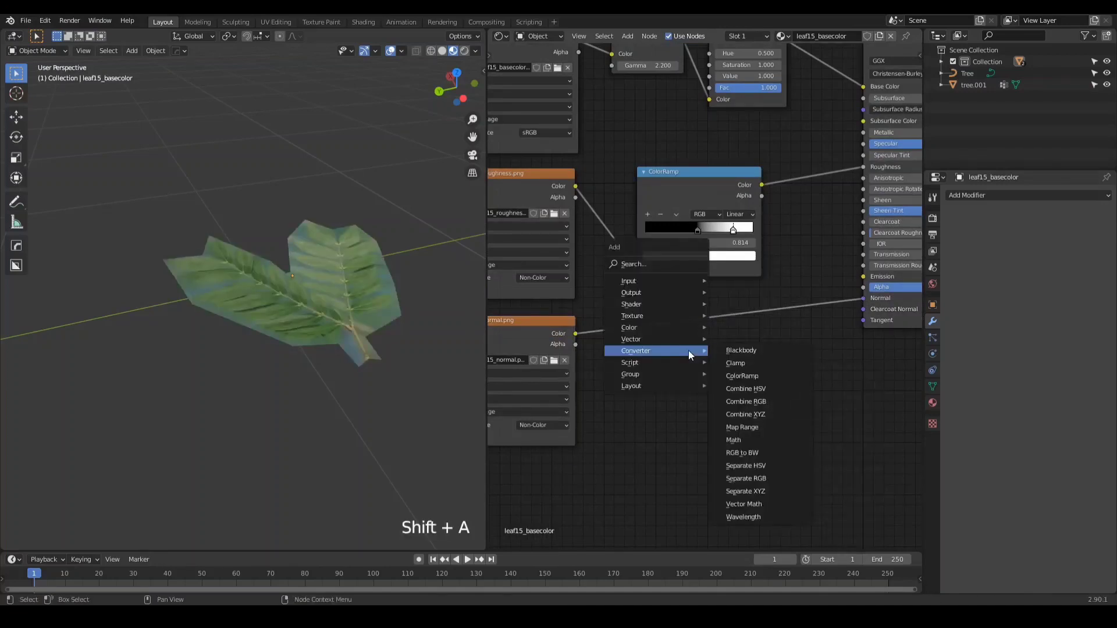
pyautogui.moveTo(644, 341)
pyautogui.click(748, 389)
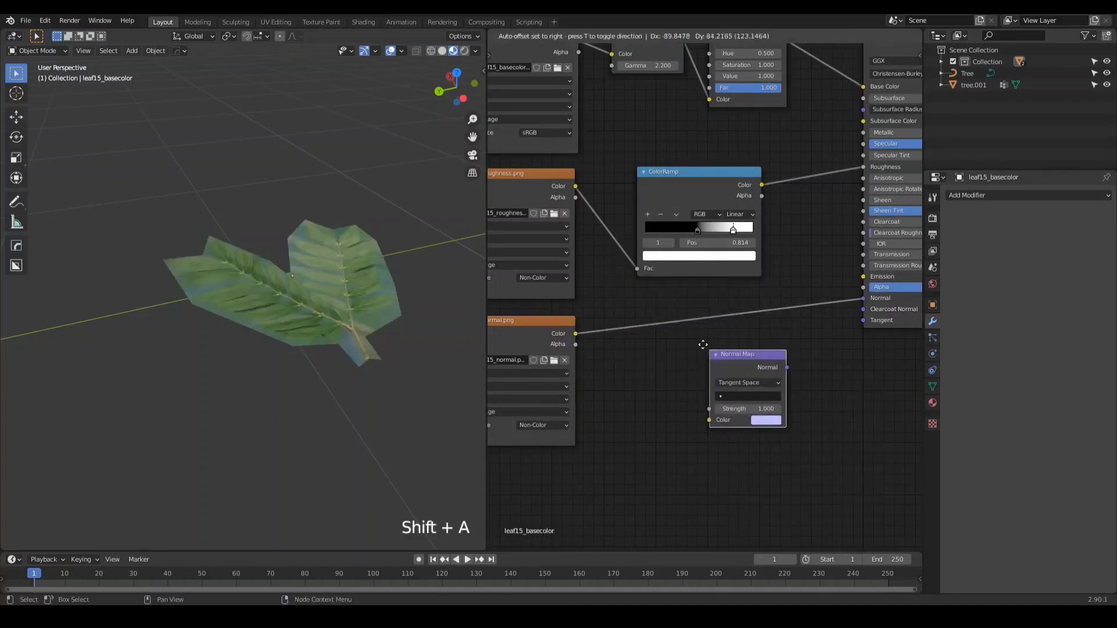
pyautogui.click(716, 384)
pyautogui.keyDown('shift'); pyautogui.moveTo(680, 355); pyautogui.dragTo(494, 355); pyautogui.keyUp('shift')
pyautogui.moveTo(273, 256); pyautogui.dragTo(198, 300, button='middle')
# Move all texture, color adjustment and Normal Map nodes together, slightly up and away from the Principled BSDF.
pyautogui.moveTo(709, 85); pyautogui.dragTo(542, 402)
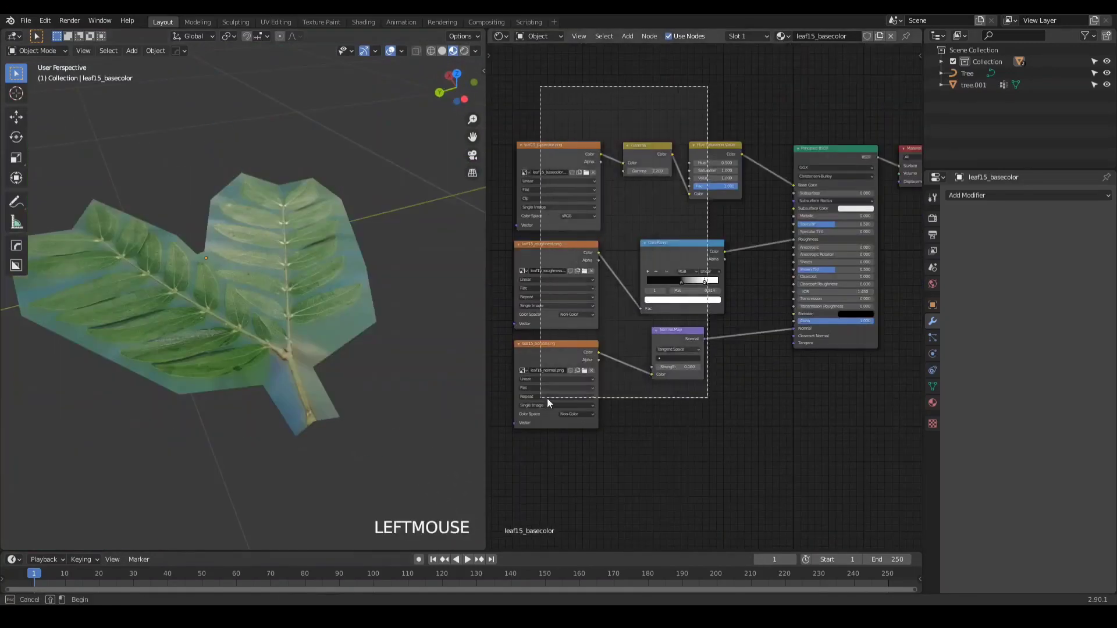
pyautogui.press('g')
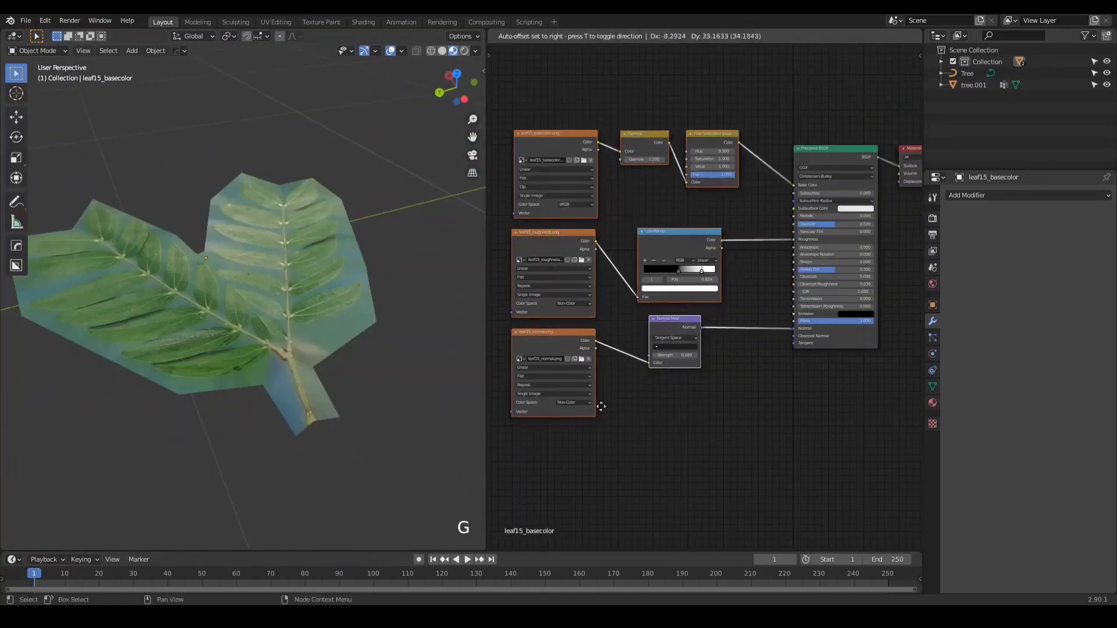
pyautogui.click(593, 403)
pyautogui.click(593, 403)
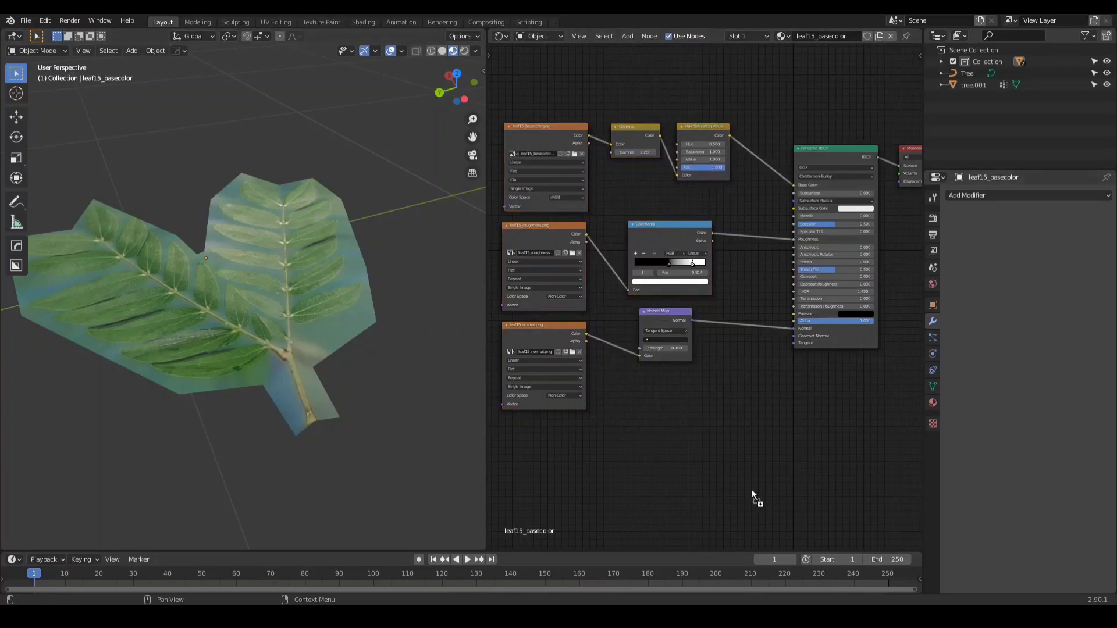
# Add the leaf15_opacity.png texture below the normal texture, set it to Non-Color and connect its Color to the Principled BSDF's Alpha.
pyautogui.moveTo(548, 440); pyautogui.dragTo(528, 428)
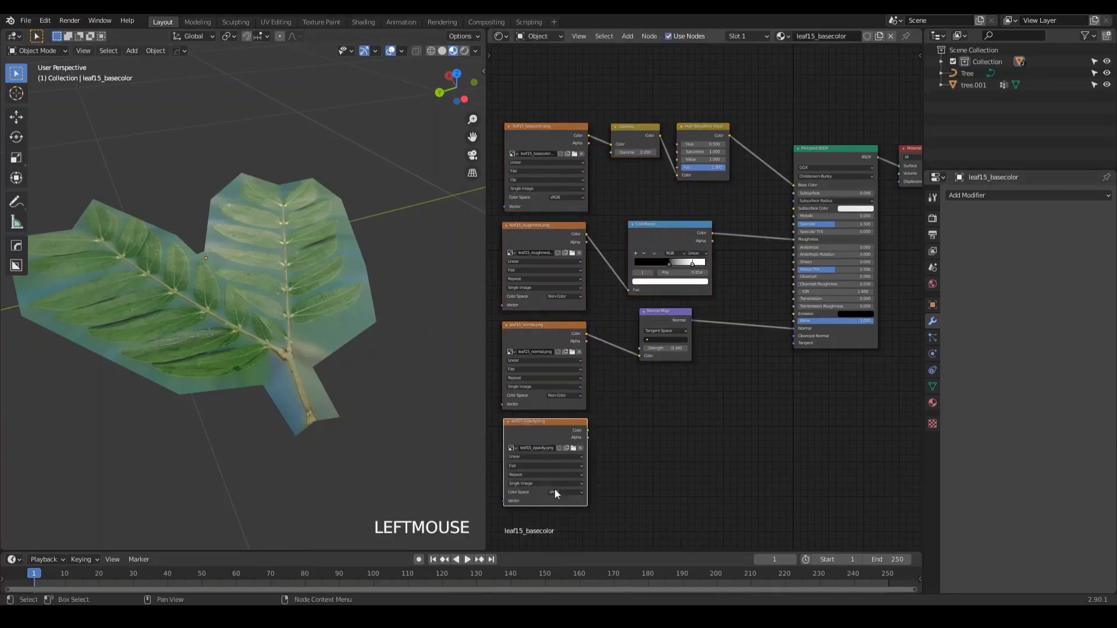
pyautogui.click(563, 492)
pyautogui.click(574, 522)
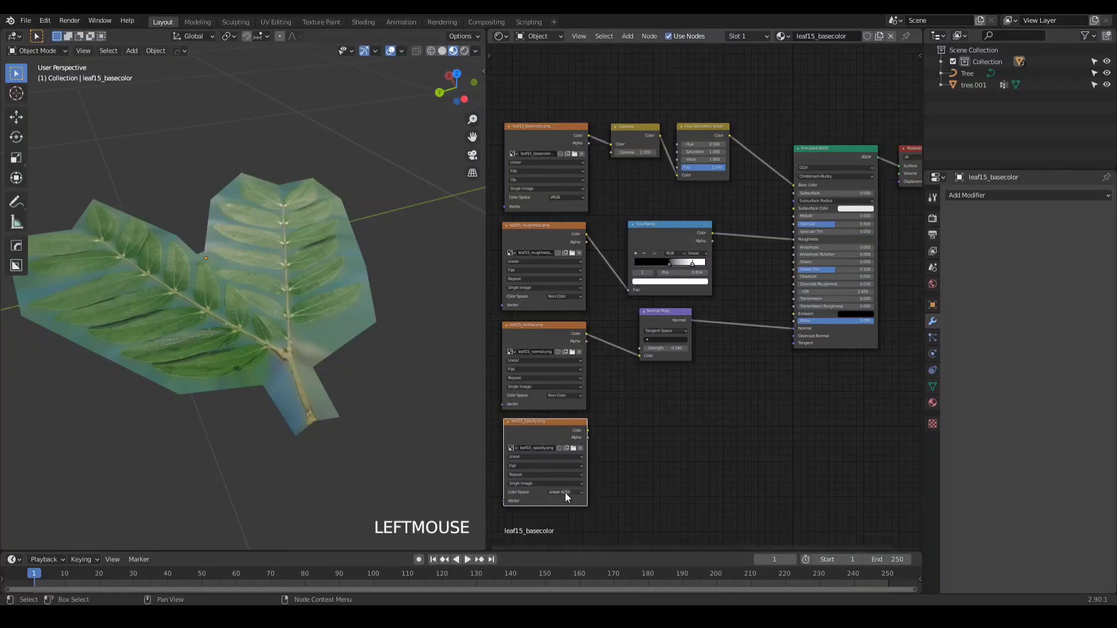
pyautogui.moveTo(588, 432); pyautogui.dragTo(793, 321)
# Switch the viewport shading and return to the material preview to examine the leaf's transparency, and select the leaf.
pyautogui.moveTo(286, 336)
pyautogui.mouseDown(button='middle')
pyautogui.moveTo(219, 331)
pyautogui.moveTo(231, 350)
pyautogui.mouseUp(button='middle')
pyautogui.press('z')
pyautogui.click(381, 221)
pyautogui.press('z')
pyautogui.click(68, 269)
pyautogui.click(305, 333)
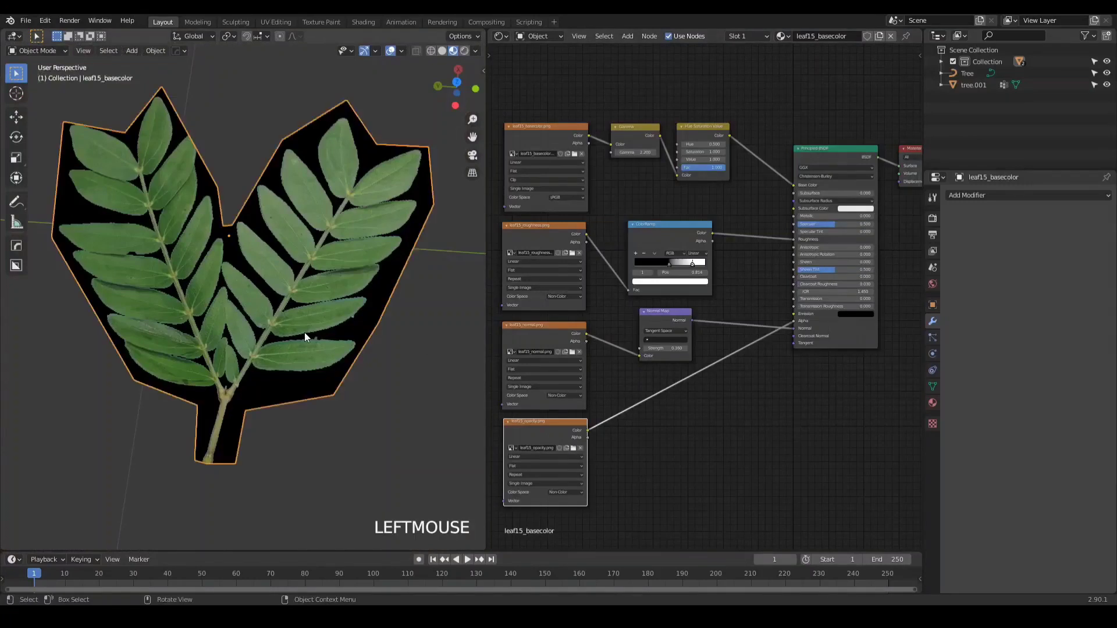
pyautogui.moveTo(316, 349); pyautogui.dragTo(319, 325, button='middle')
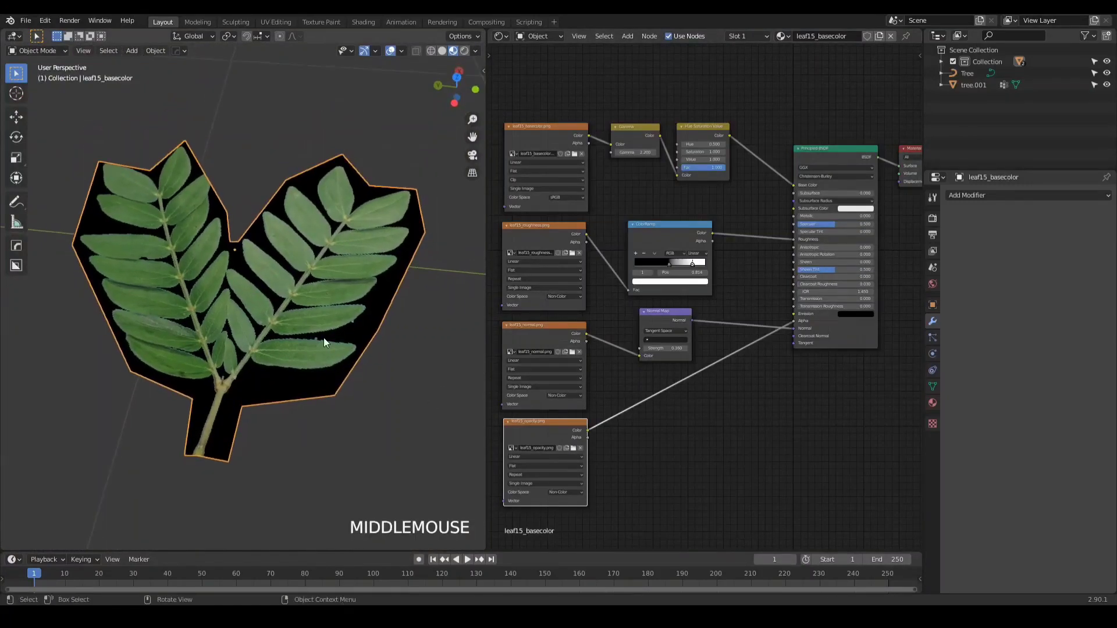
# Change the scene's render engine to Eevee.
pyautogui.click(933, 218)
pyautogui.click(1030, 195)
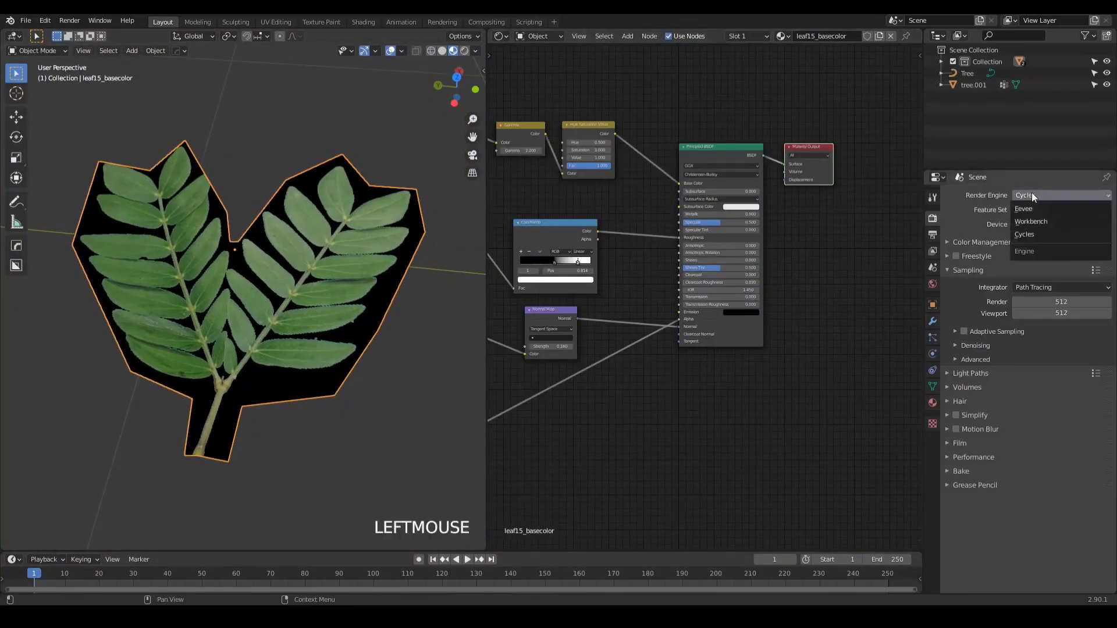
pyautogui.click(1025, 208)
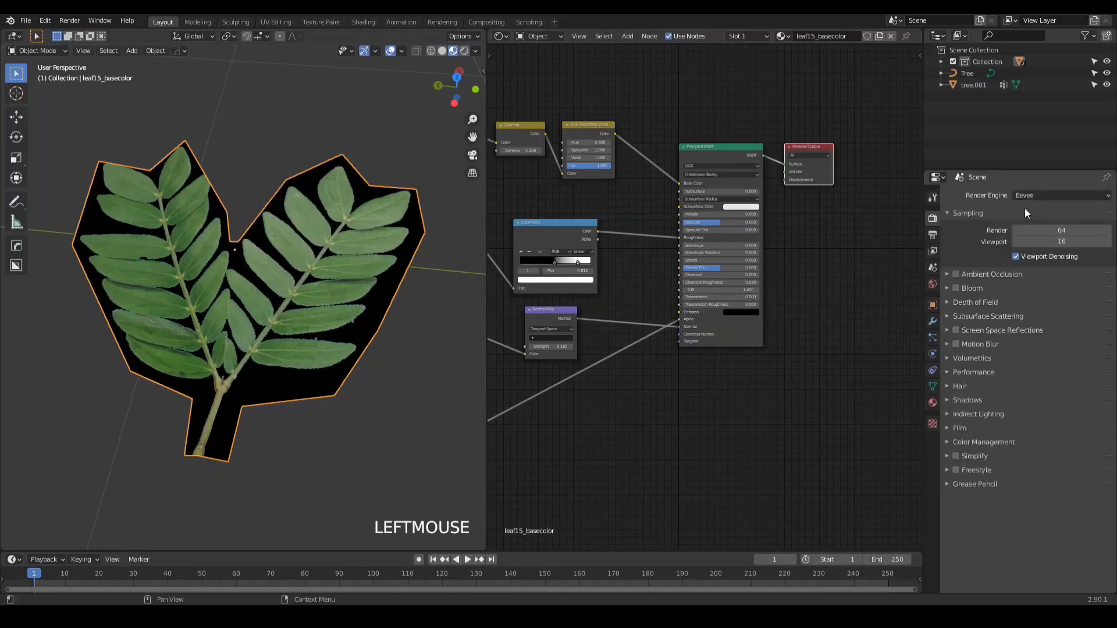
pyautogui.moveTo(704, 215); pyautogui.dragTo(742, 272, button='middle')
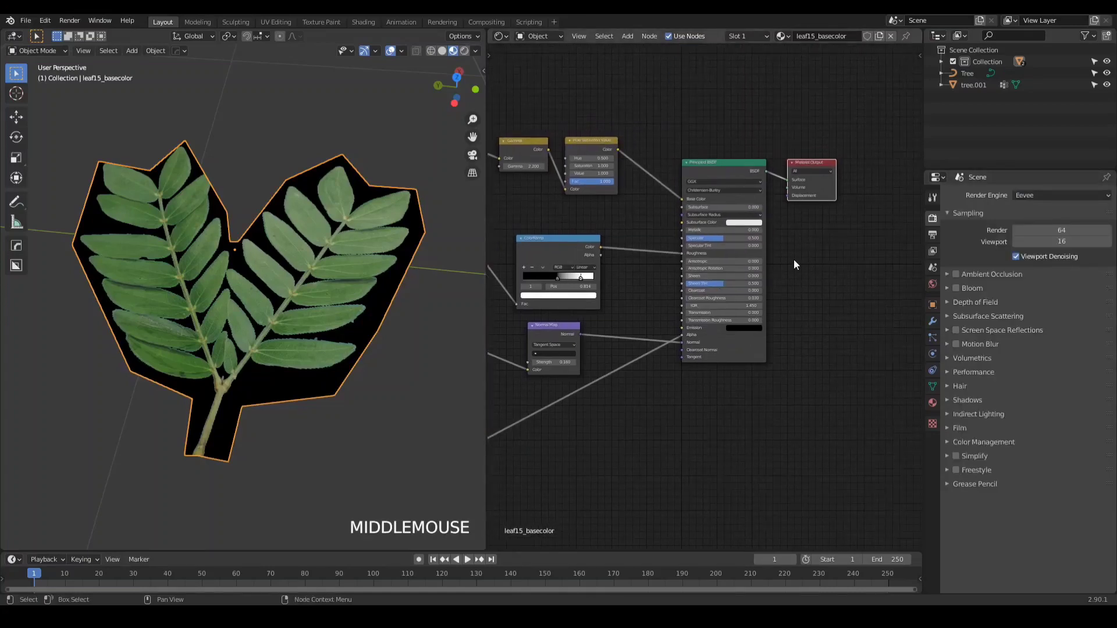
# Set the leaf material's blend mode to Alpha Clip and inspect the cut-out leaf.
pyautogui.press('n')
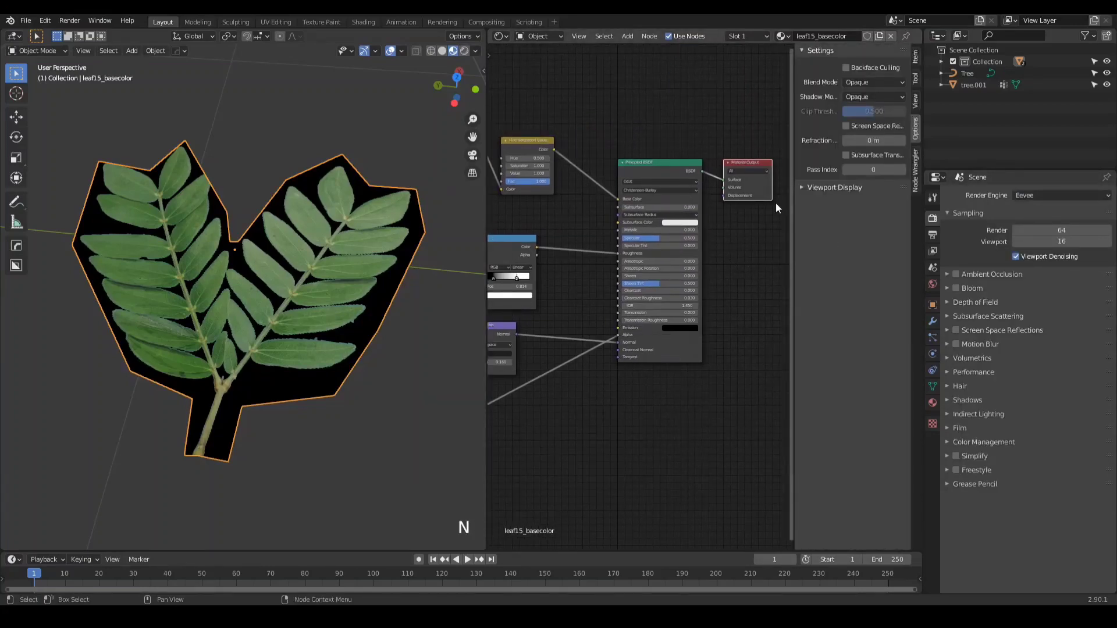
pyautogui.click(915, 131)
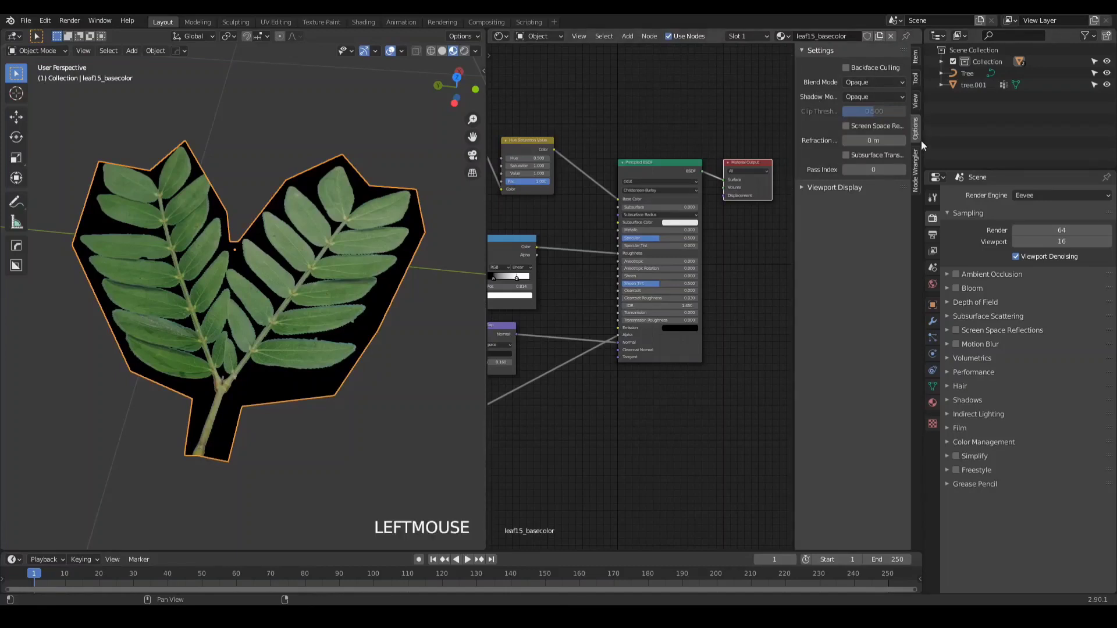
pyautogui.click(855, 81)
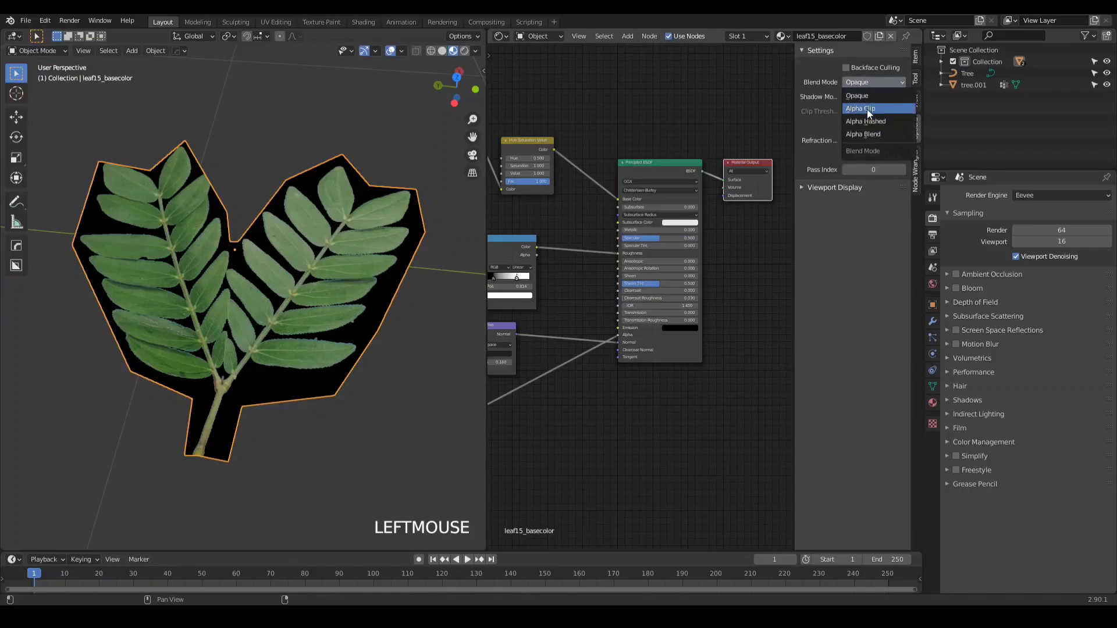
pyautogui.click(867, 110)
pyautogui.scroll(4, 208, 352)
pyautogui.moveTo(208, 351); pyautogui.dragTo(158, 318, button='middle')
pyautogui.scroll(-2, 148, 316)
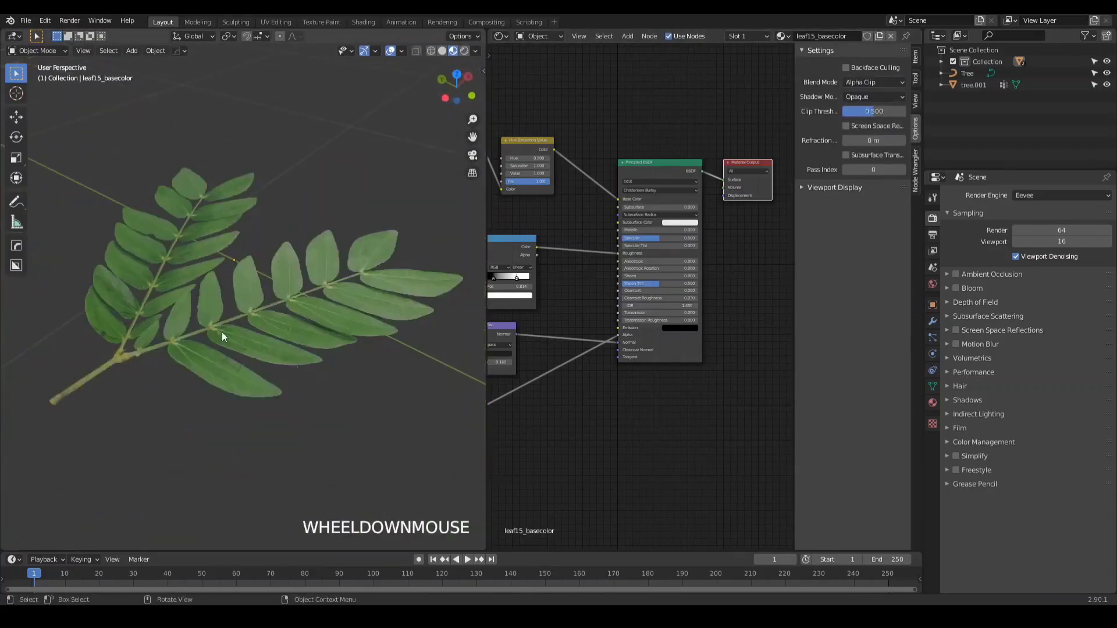
pyautogui.click(685, 435)
pyautogui.press('n')
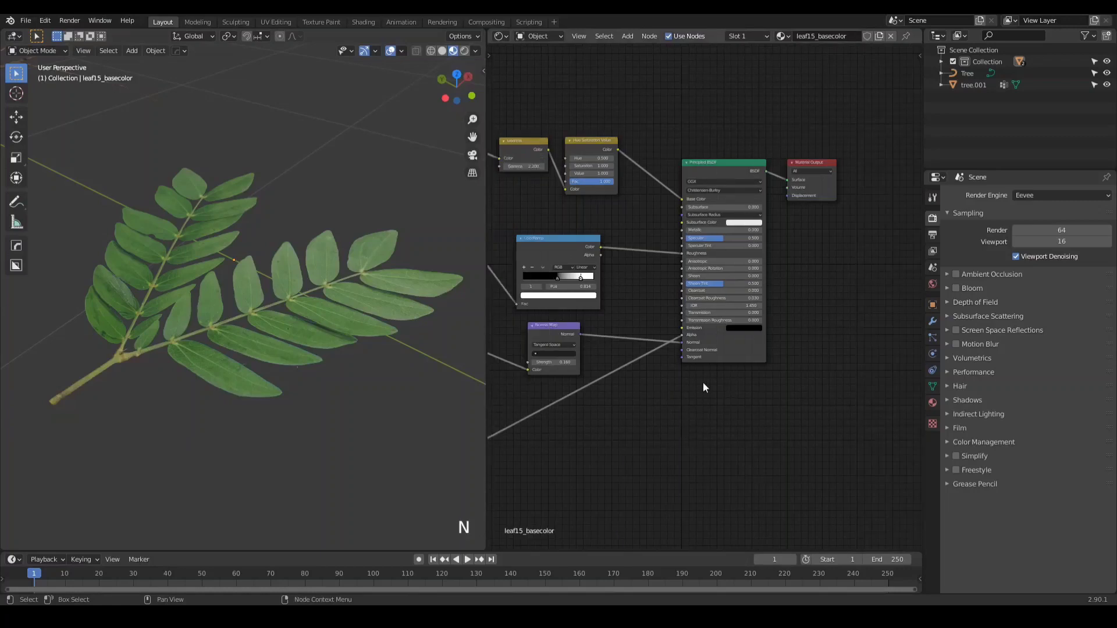
# Move the four texture nodes and their adjustment nodes together slightly higher, and clear the node selection.
pyautogui.scroll(-2, 693, 385)
pyautogui.moveTo(635, 167); pyautogui.dragTo(532, 437)
pyautogui.press('g')
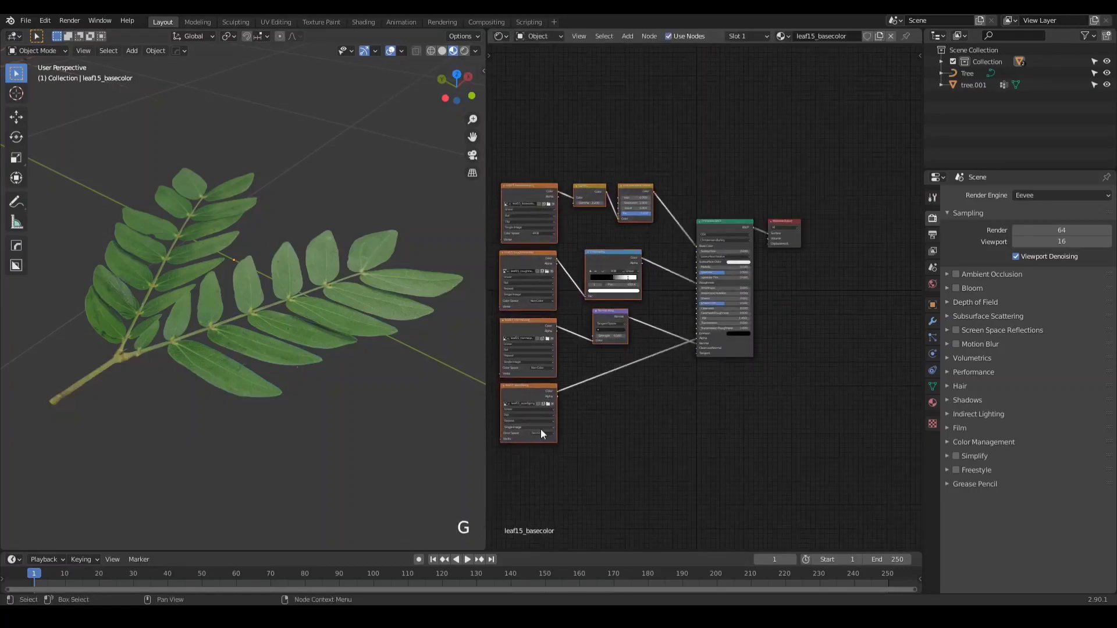
pyautogui.click(540, 429)
pyautogui.press('a')
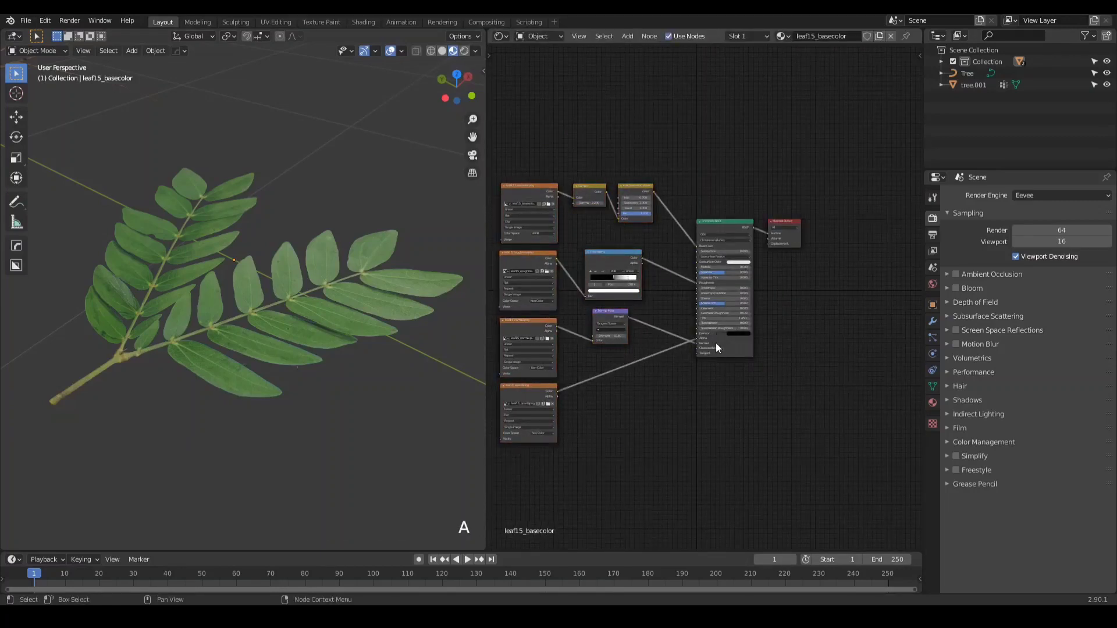
# Add a Translucent BSDF below the Principled BSDF and move the Material Output farther away to make room.
pyautogui.moveTo(257, 327); pyautogui.dragTo(716, 360, button='middle')
pyautogui.click(690, 399)
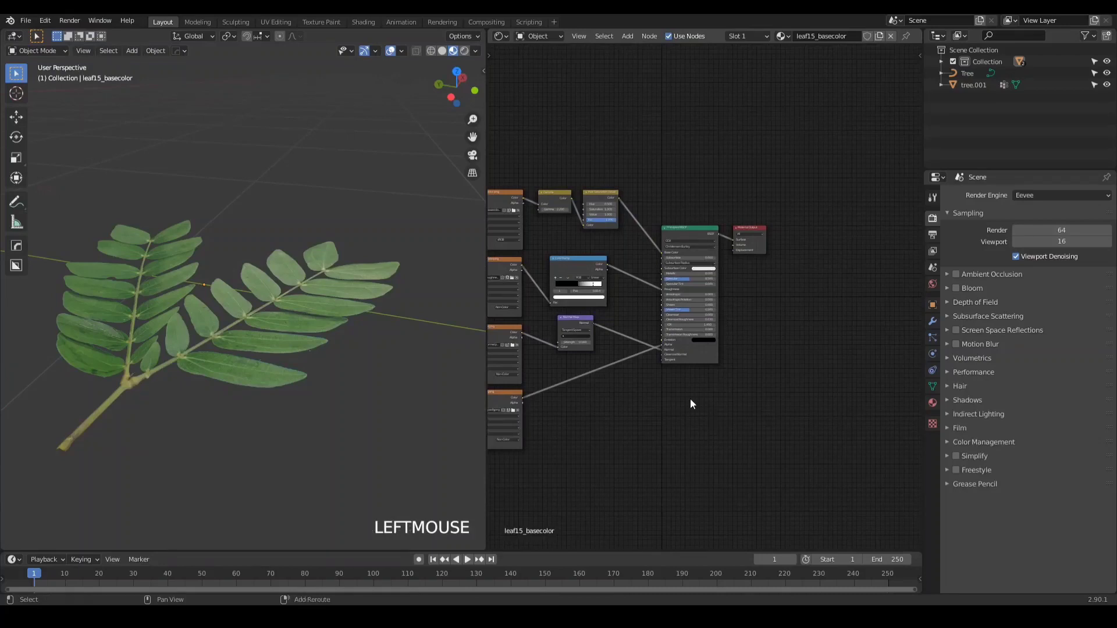
pyautogui.hotkey('shift', 'a')
pyautogui.moveTo(760, 179); pyautogui.dragTo(827, 168)
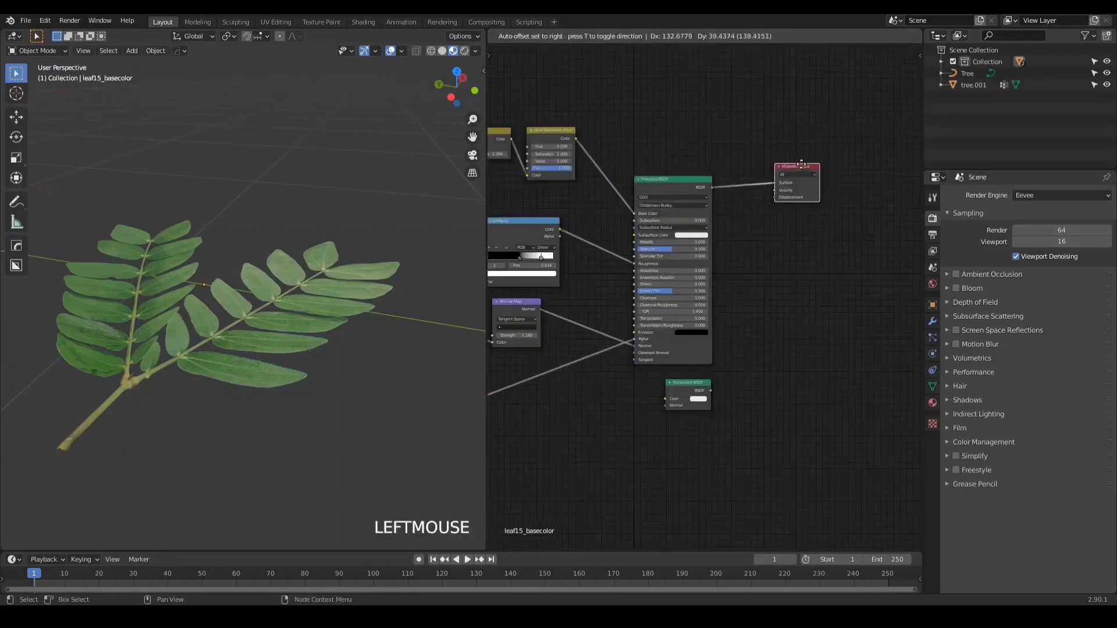
# Add the leaf15_scattering.png texture below the opacity texture and connect its Color to the Translucent BSDF's Color.
pyautogui.moveTo(638, 525); pyautogui.dragTo(752, 457, button='middle')
pyautogui.scroll(-2, 751, 457)
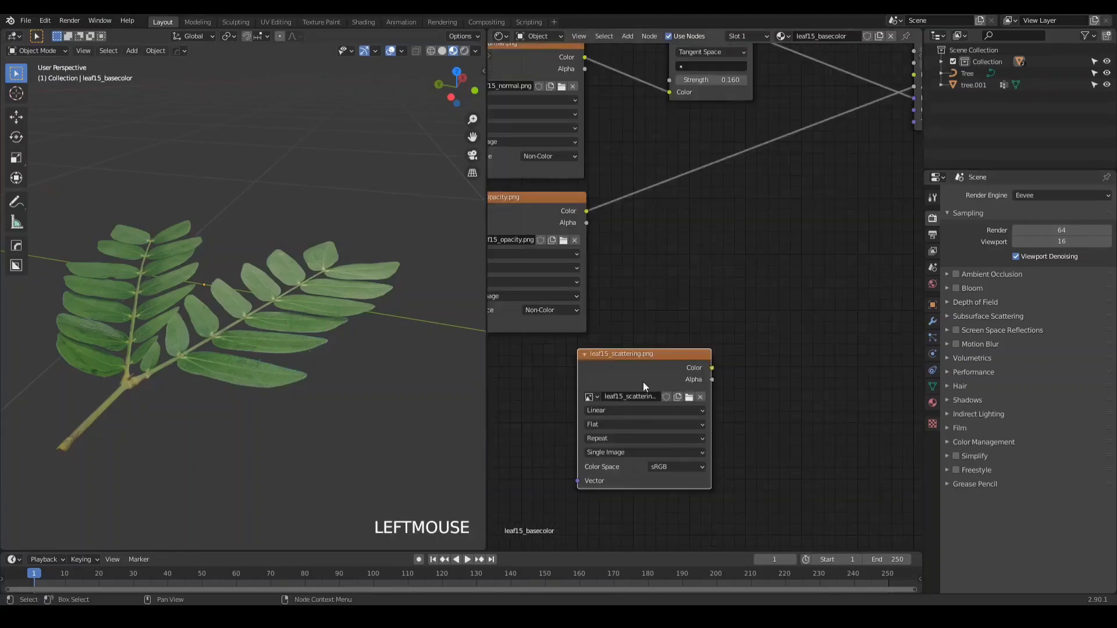
pyautogui.moveTo(637, 355); pyautogui.dragTo(622, 250)
pyautogui.moveTo(675, 398); pyautogui.dragTo(616, 409, button='middle')
pyautogui.moveTo(634, 275); pyautogui.dragTo(783, 220)
pyautogui.moveTo(772, 266); pyautogui.dragTo(751, 327, button='middle')
pyautogui.moveTo(765, 247); pyautogui.dragTo(740, 270, button='middle')
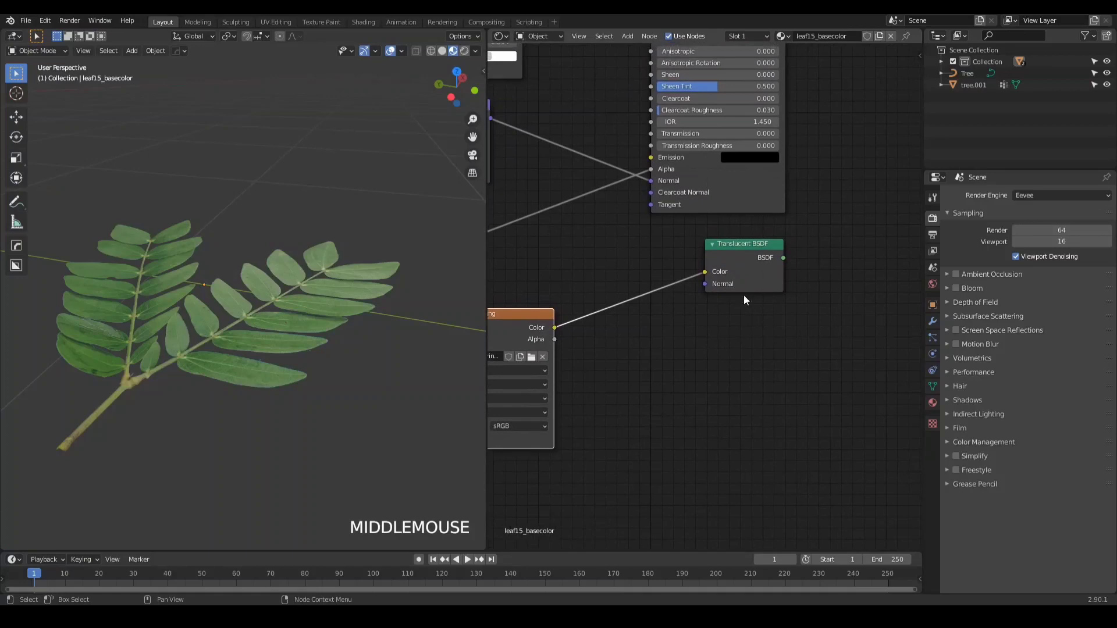
# Preview the Translucent BSDF alone on the leaf, examine both sides of the mesh, and nudge the node slightly.
pyautogui.keyDown('ctrl'); pyautogui.keyDown('shift'); pyautogui.click(749, 253); pyautogui.keyUp('shift'); pyautogui.keyUp('ctrl')
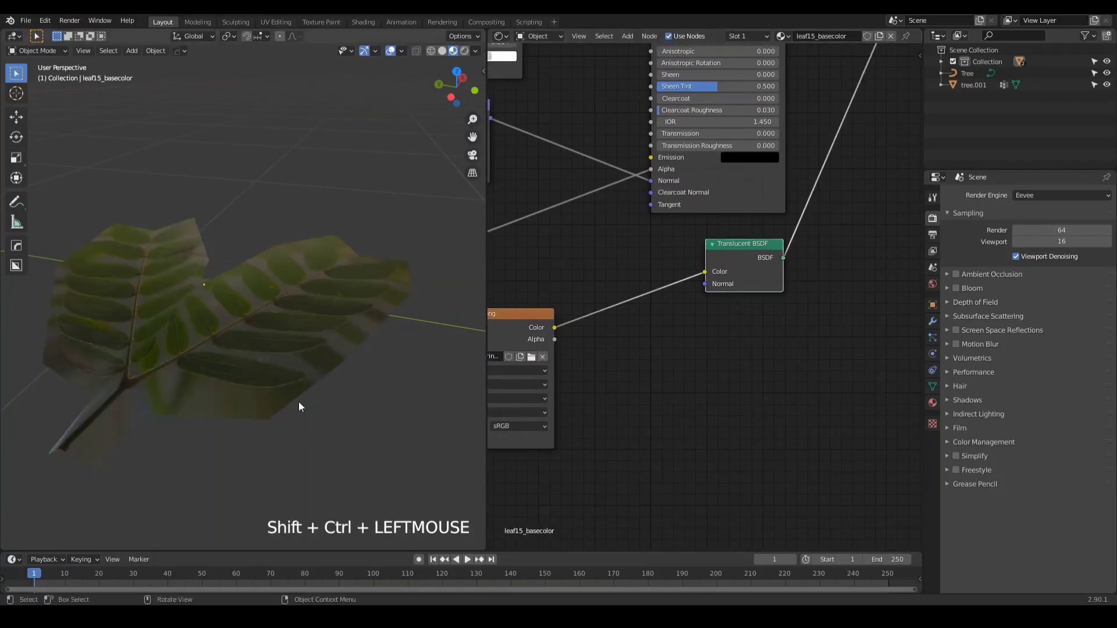
pyautogui.moveTo(299, 402); pyautogui.dragTo(252, 317, button='middle')
pyautogui.scroll(2, 262, 390)
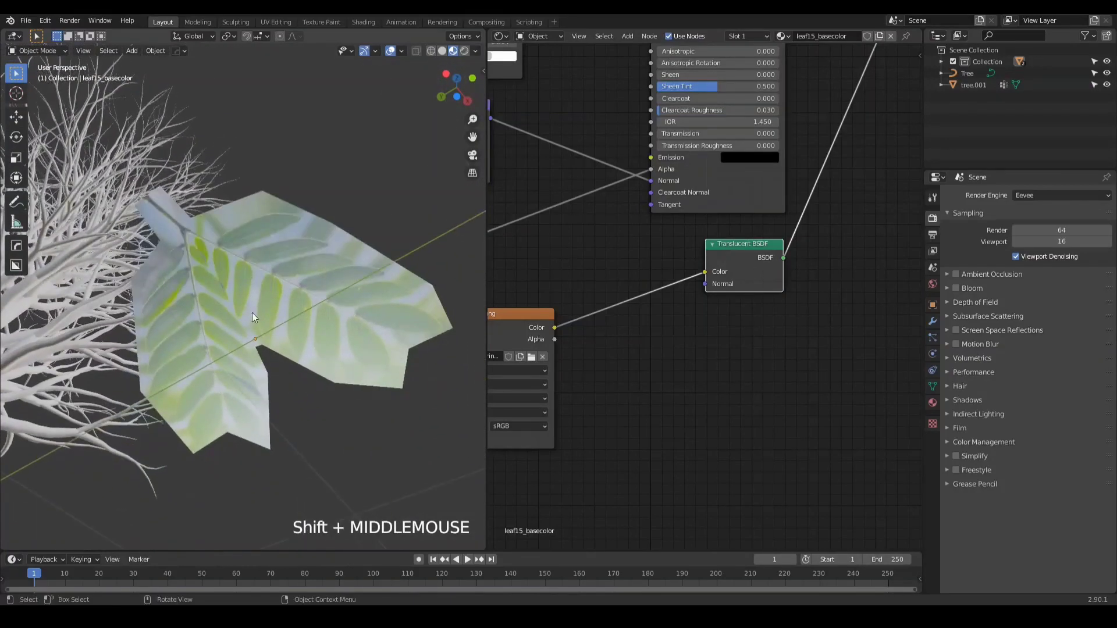
pyautogui.scroll(-5, 639, 154)
pyautogui.moveTo(638, 154); pyautogui.dragTo(628, 266, button='middle')
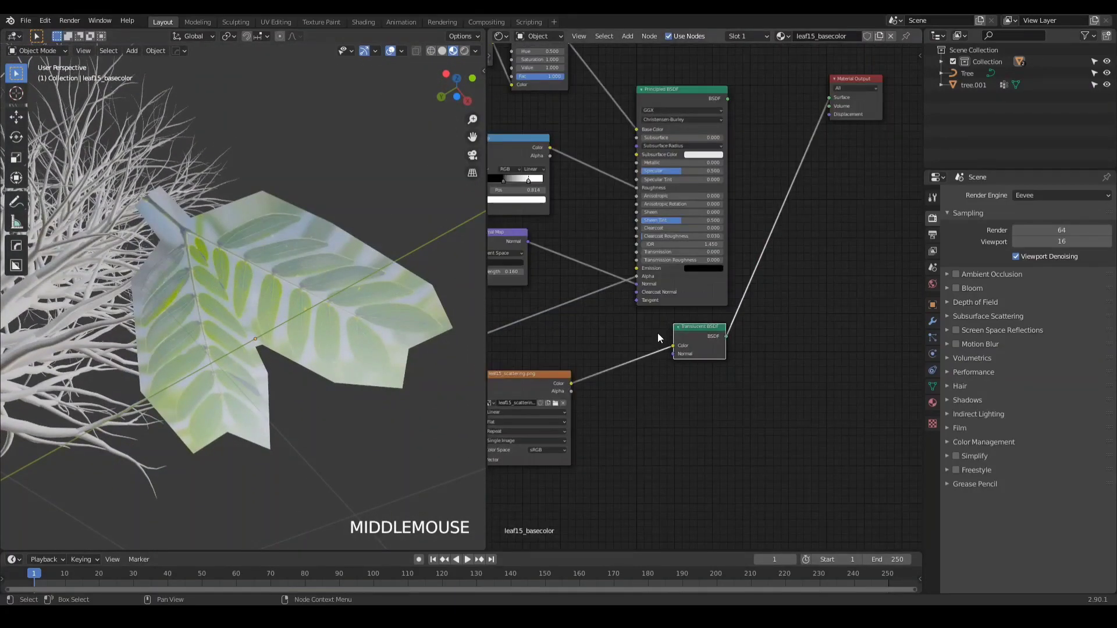
pyautogui.moveTo(696, 331); pyautogui.dragTo(698, 328)
# Select the leaf and enable the Face Orientation overlay to check which way its faces point.
pyautogui.moveTo(250, 326); pyautogui.dragTo(246, 384, button='middle')
pyautogui.click(243, 317)
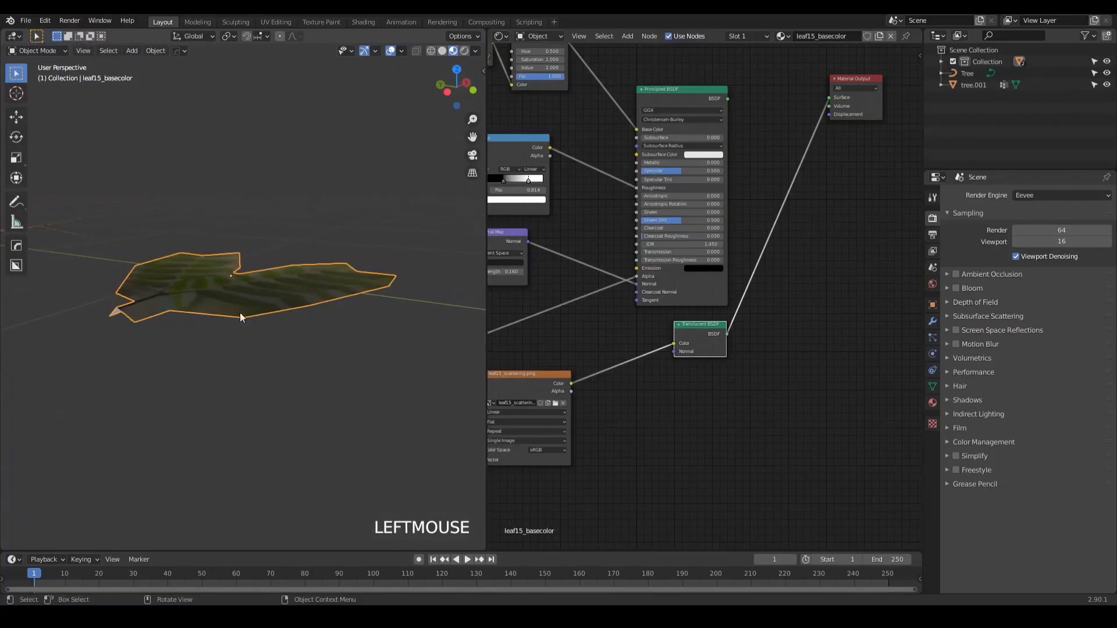
pyautogui.moveTo(240, 313); pyautogui.dragTo(297, 245, button='middle')
pyautogui.click(401, 51)
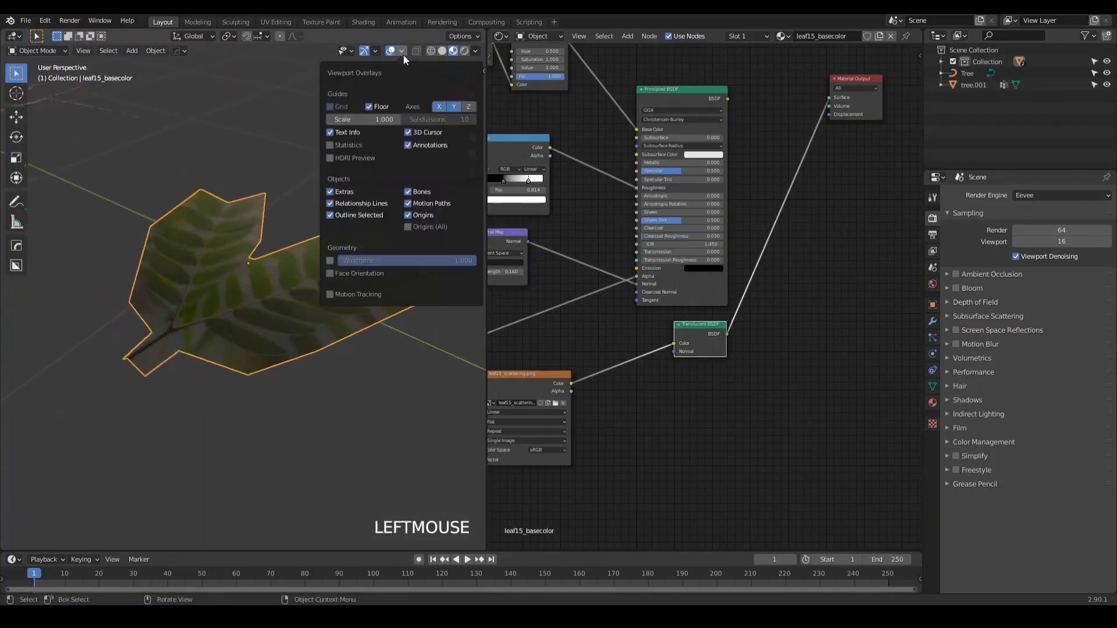
pyautogui.click(330, 274)
pyautogui.moveTo(268, 306); pyautogui.dragTo(183, 322, button='middle')
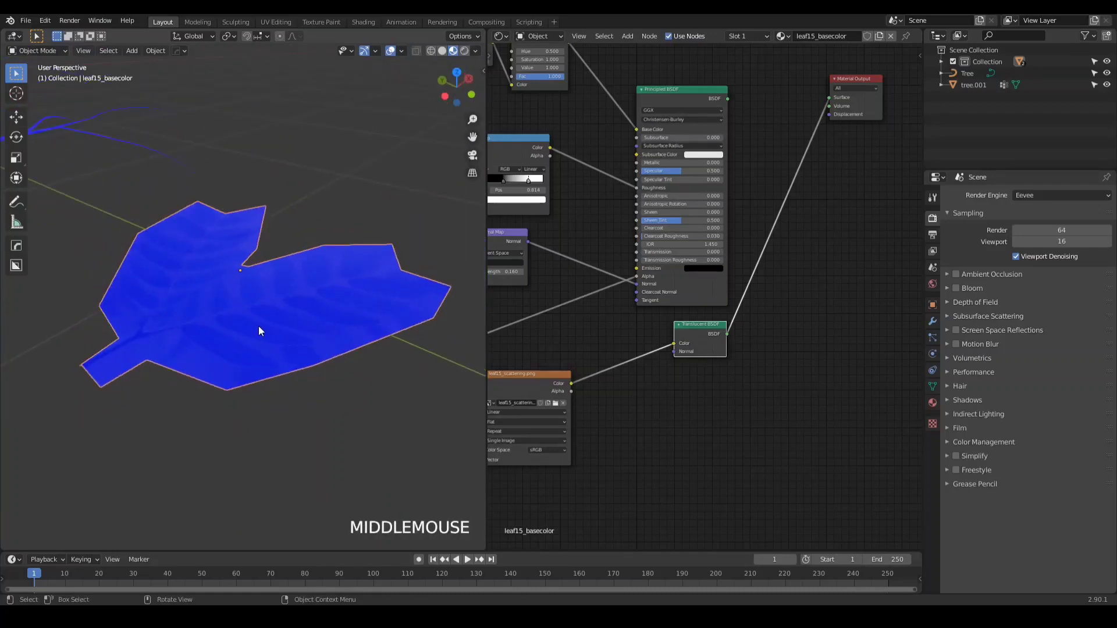
# Check the face orientation on both sides of the leaf and turn off the Face Orientation overlay.
pyautogui.moveTo(260, 326); pyautogui.dragTo(243, 264, button='middle')
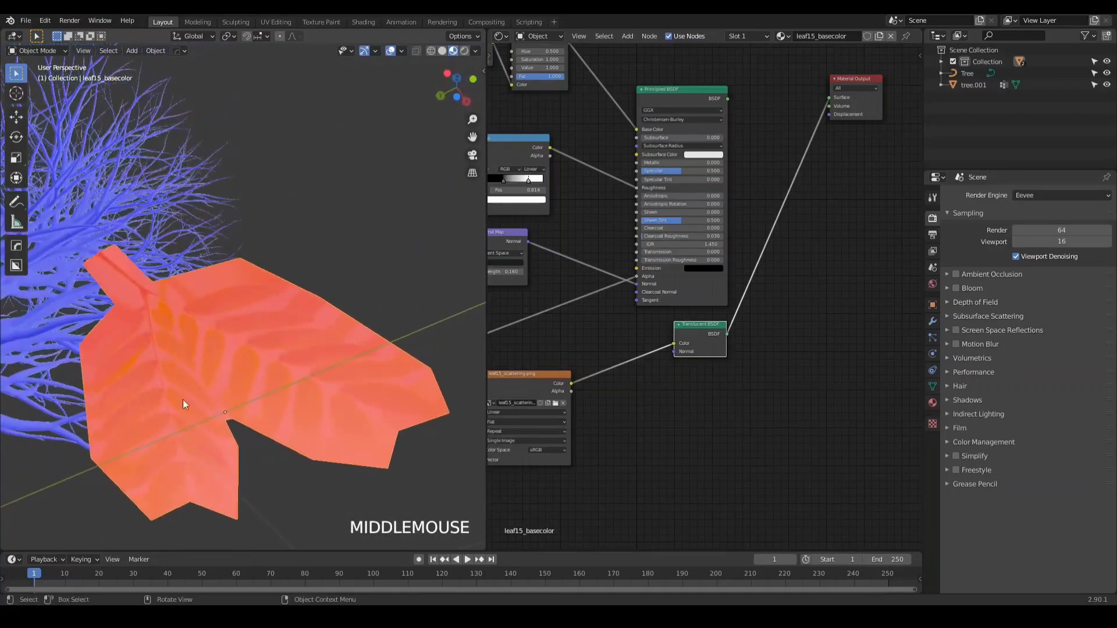
pyautogui.moveTo(182, 399); pyautogui.dragTo(244, 326, button='middle')
pyautogui.click(402, 50)
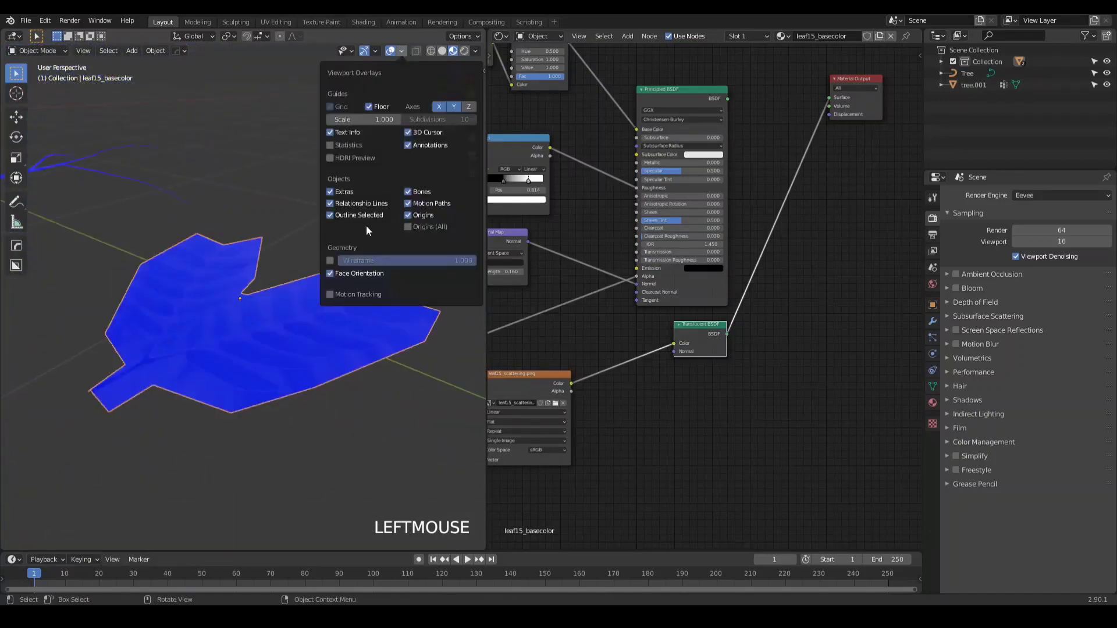
pyautogui.click(330, 273)
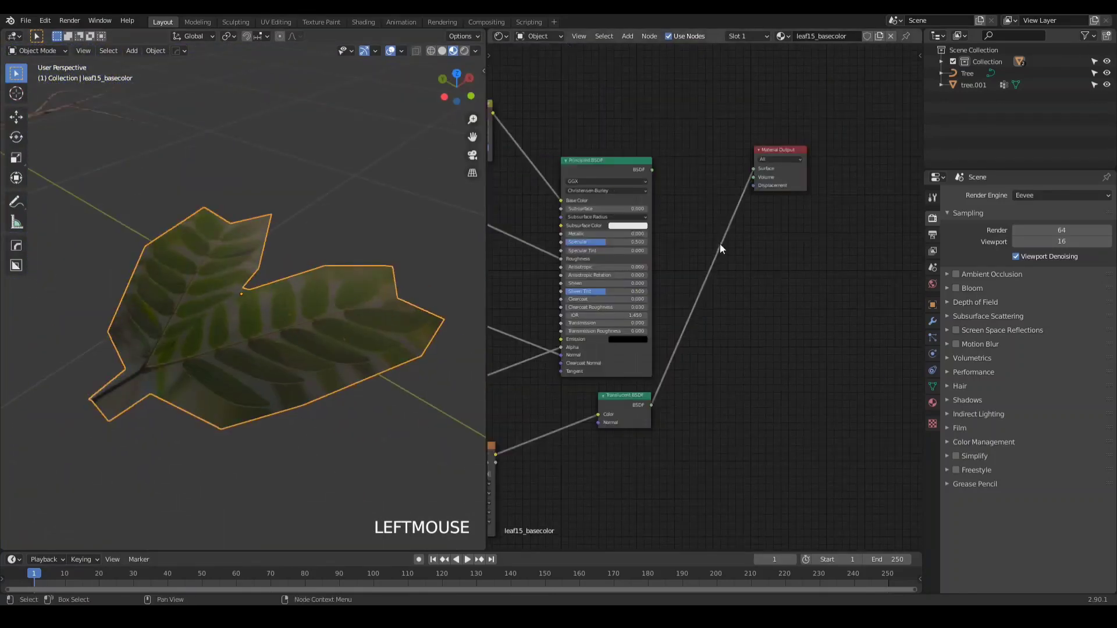
pyautogui.hotkey('shift', 'a')
pyautogui.moveTo(706, 239)
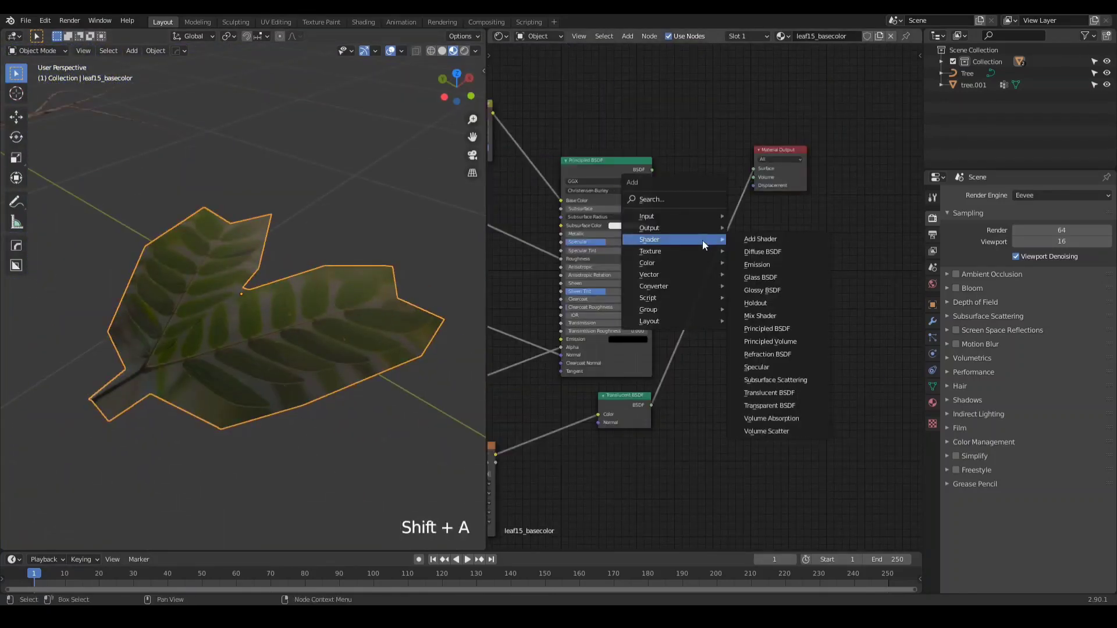
pyautogui.click(764, 318)
pyautogui.click(684, 161)
pyautogui.press('x')
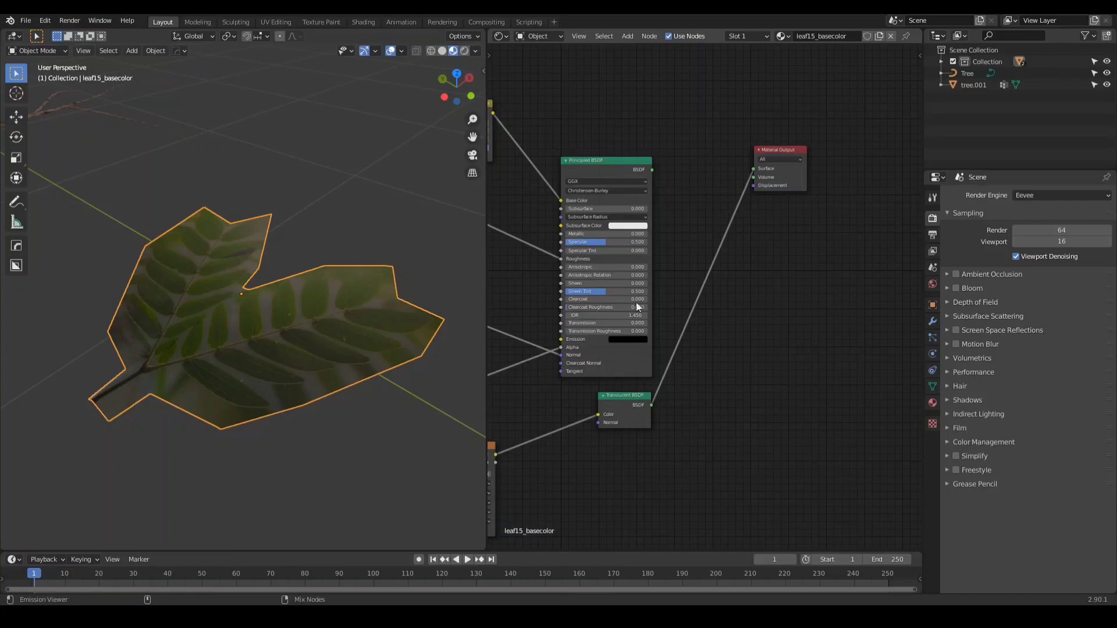
# Combine the Principled BSDF and the Translucent BSDF through a Mix Shader and reposition the Material Output beside it.
pyautogui.keyDown('ctrl'); pyautogui.keyDown('shift'); pyautogui.moveTo(617, 400); pyautogui.dragTo(611, 180, button='right'); pyautogui.keyUp('shift'); pyautogui.keyUp('ctrl')
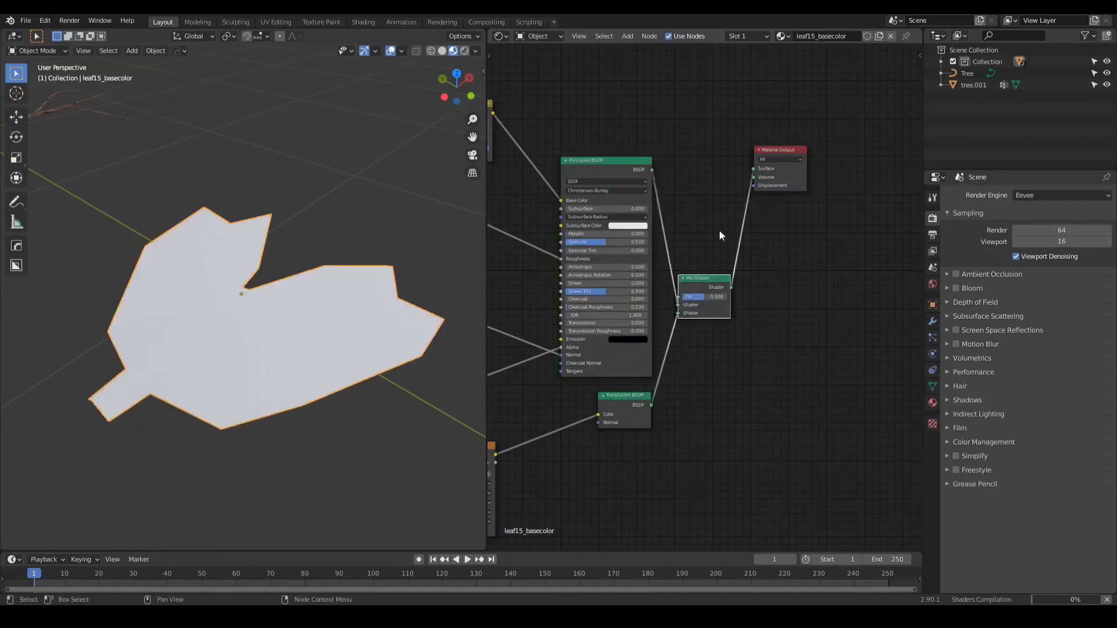
pyautogui.moveTo(776, 148); pyautogui.dragTo(797, 282)
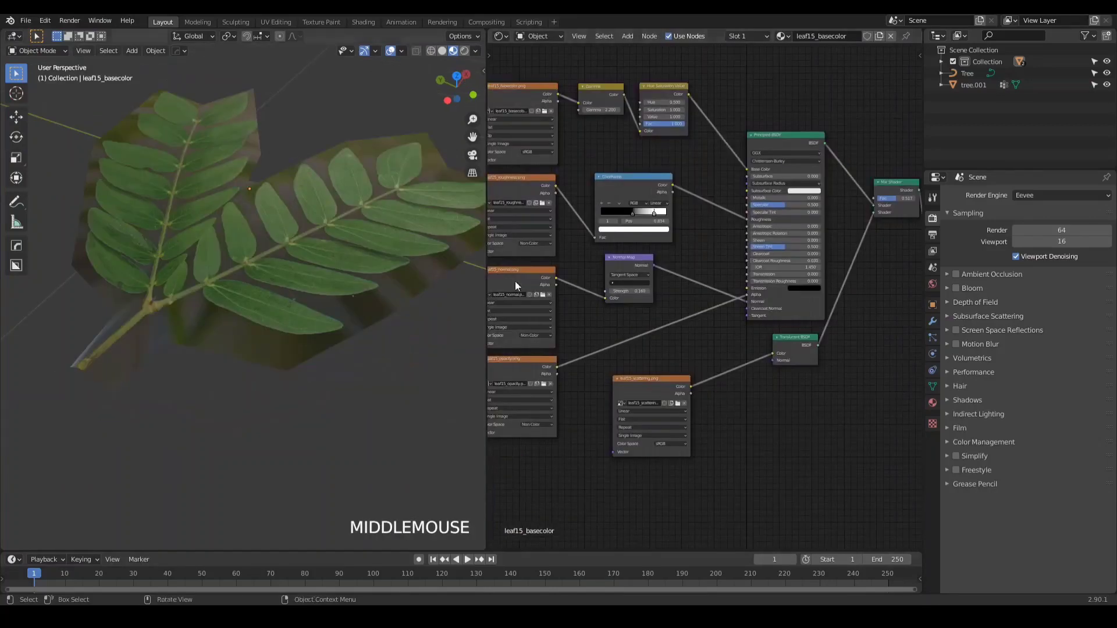
# Add a reroute point on the opacity texture's link to Alpha and connect it to the Mix Shader's Fac.
pyautogui.moveTo(599, 386); pyautogui.dragTo(627, 371, button='middle')
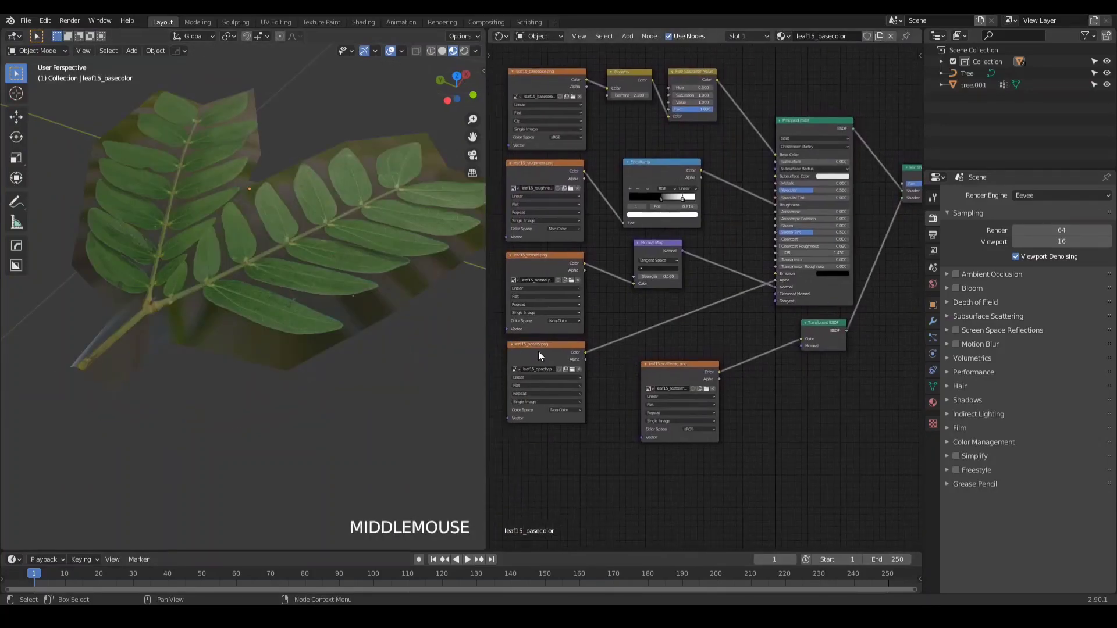
pyautogui.moveTo(539, 351)
pyautogui.mouseDown()
pyautogui.moveTo(554, 341)
pyautogui.moveTo(536, 351)
pyautogui.mouseUp()
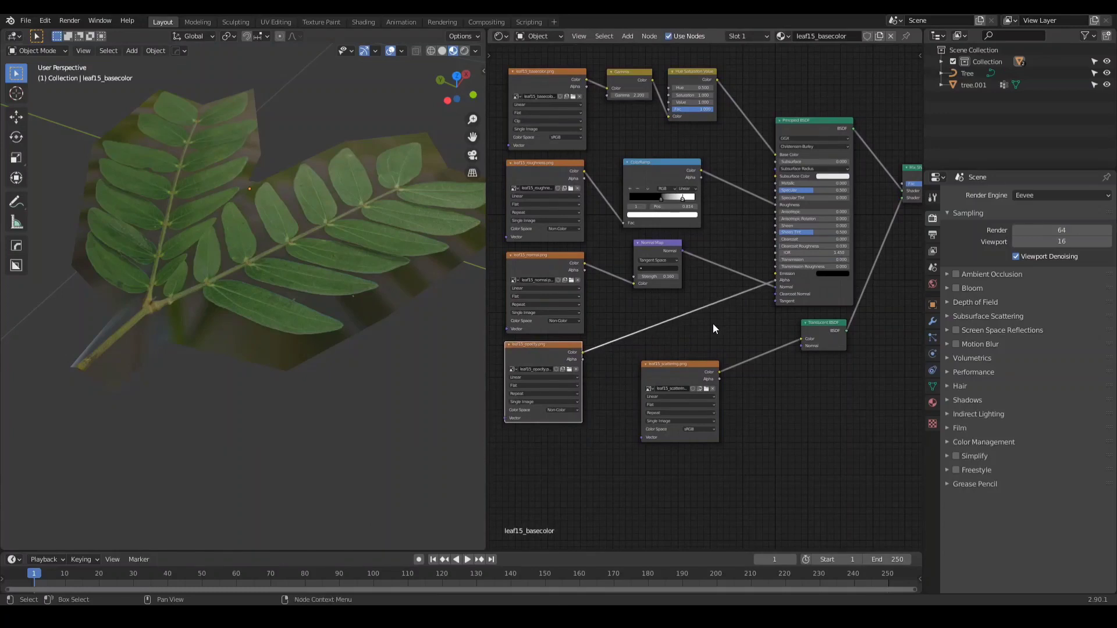
pyautogui.keyDown('shift'); pyautogui.moveTo(739, 325); pyautogui.dragTo(709, 280, button='right'); pyautogui.keyUp('shift')
pyautogui.click(724, 303)
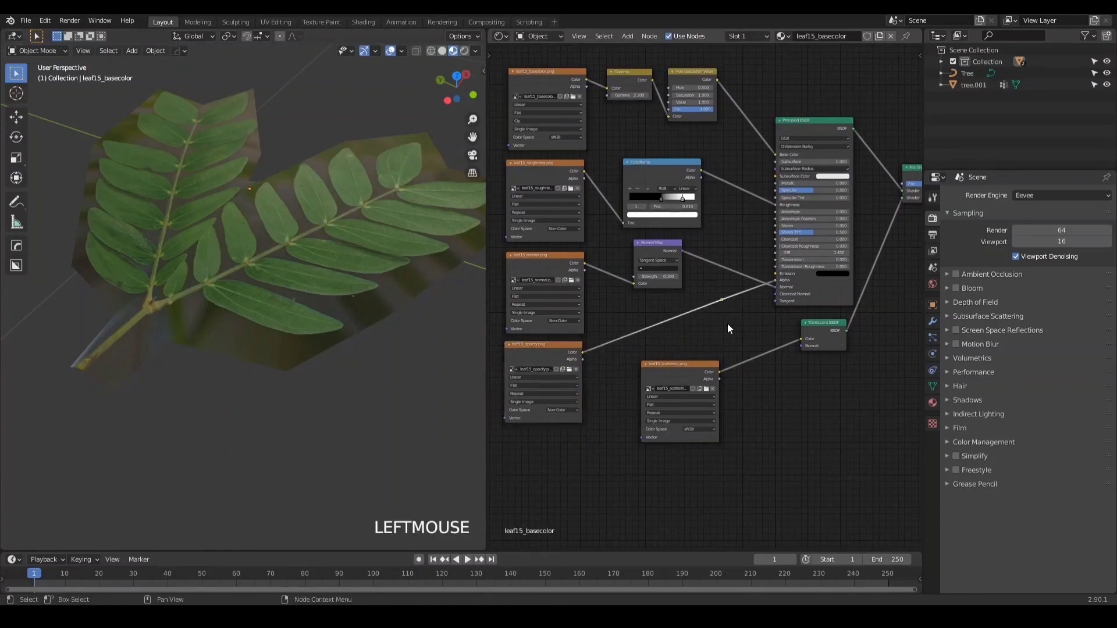
pyautogui.press('g')
pyautogui.click(740, 319)
pyautogui.keyDown('shift'); pyautogui.moveTo(764, 320); pyautogui.dragTo(652, 393, button='middle'); pyautogui.keyUp('shift')
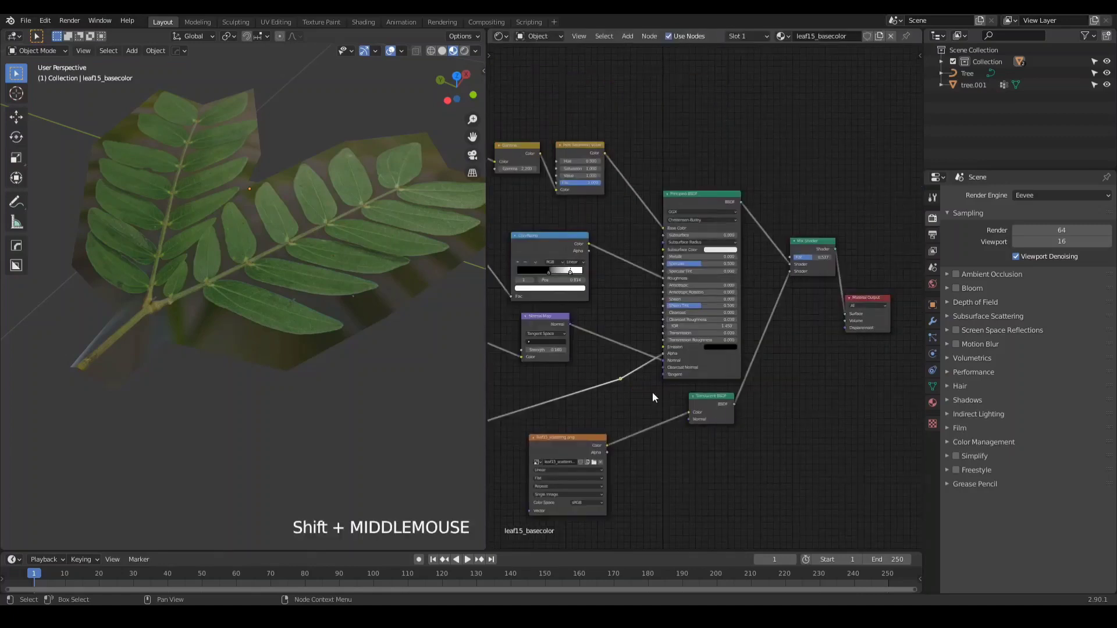
pyautogui.moveTo(619, 379); pyautogui.dragTo(790, 257)
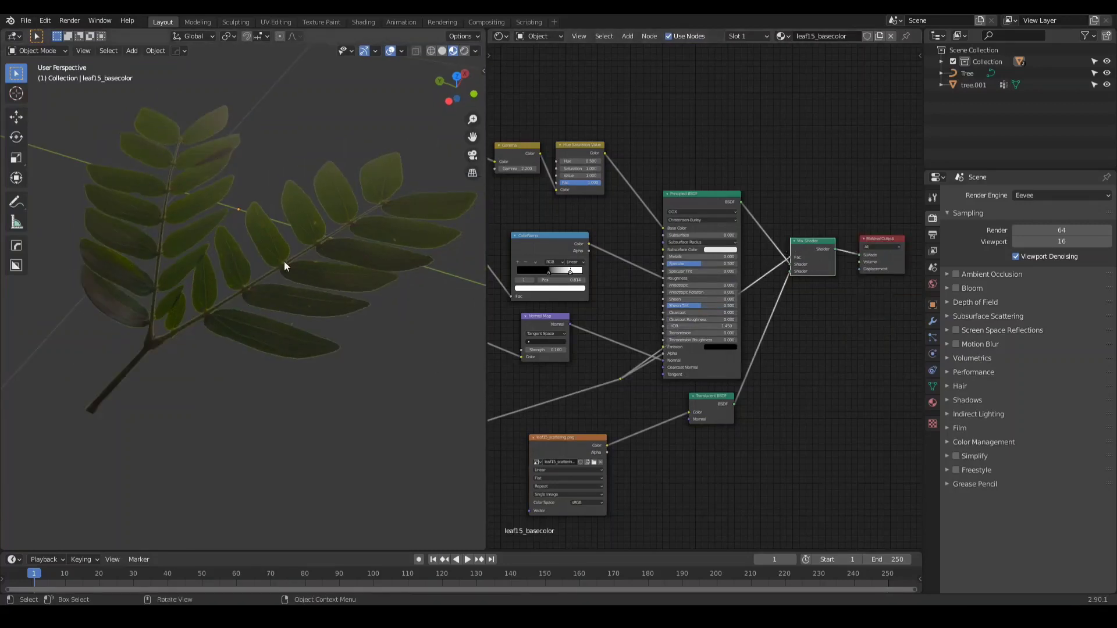
# Inspect the mixed shading on the leaf and add a Geometry node above the Principled BSDF.
pyautogui.moveTo(287, 264); pyautogui.dragTo(447, 372, button='middle')
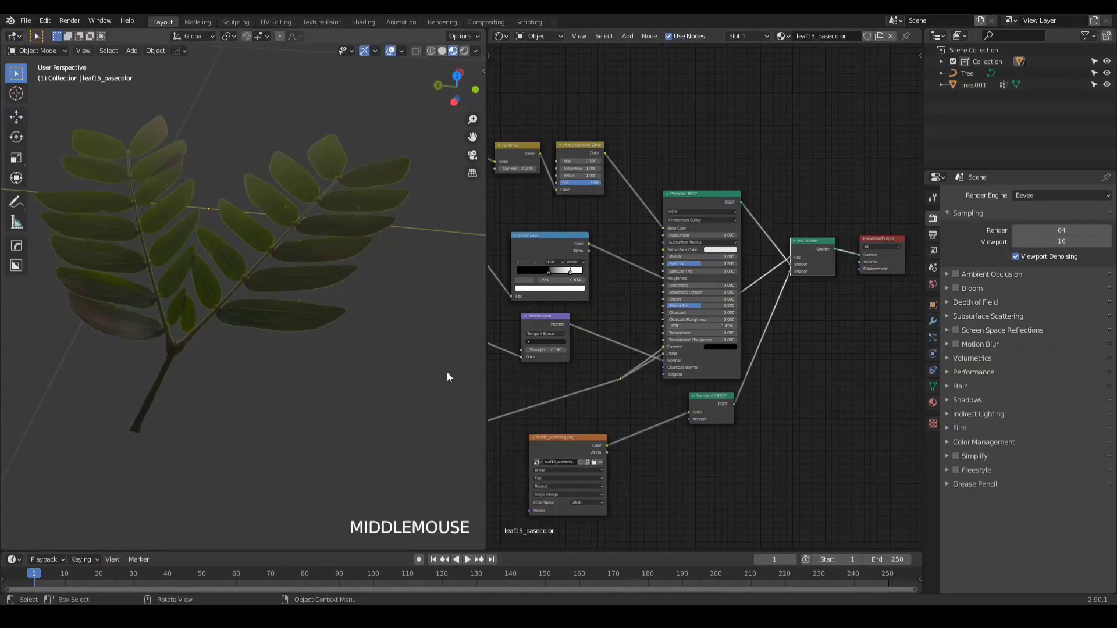
pyautogui.scroll(-2, 291, 323)
pyautogui.moveTo(291, 323); pyautogui.dragTo(209, 239, button='middle')
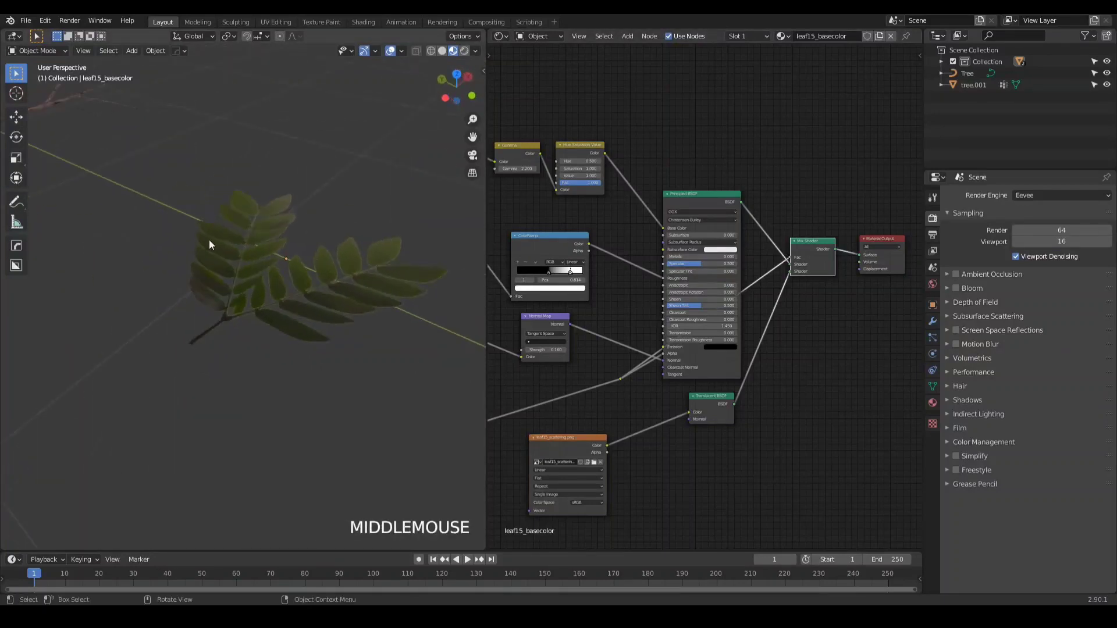
pyautogui.moveTo(250, 309)
pyautogui.mouseDown(button='middle')
pyautogui.moveTo(260, 187)
pyautogui.moveTo(255, 294)
pyautogui.mouseUp(button='middle')
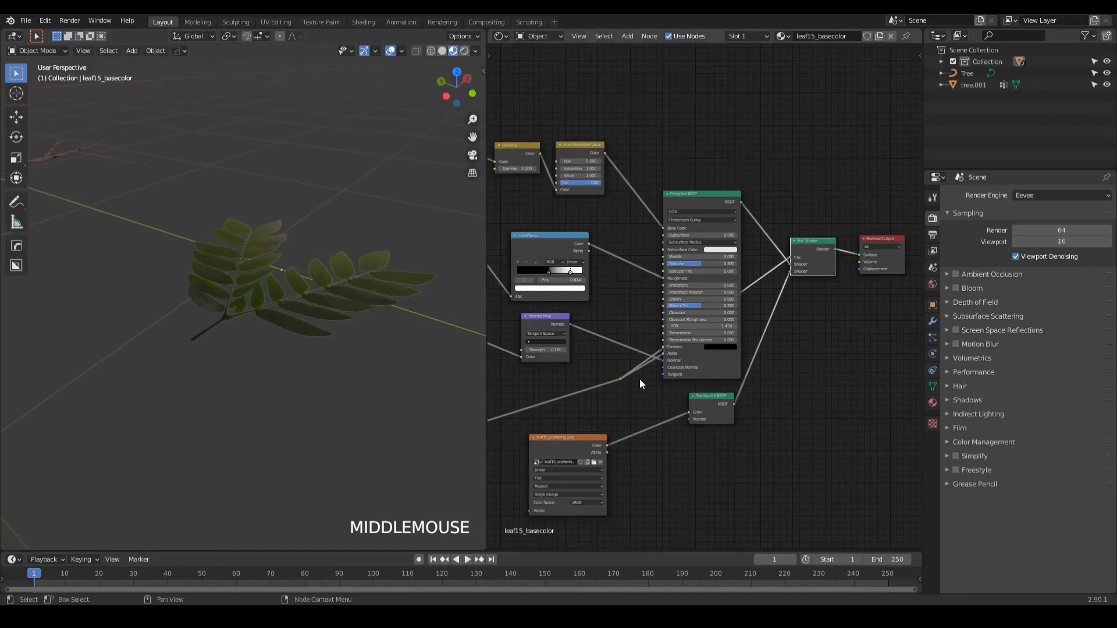
pyautogui.keyDown('shift'); pyautogui.moveTo(641, 328); pyautogui.dragTo(619, 385, button='middle'); pyautogui.keyUp('shift')
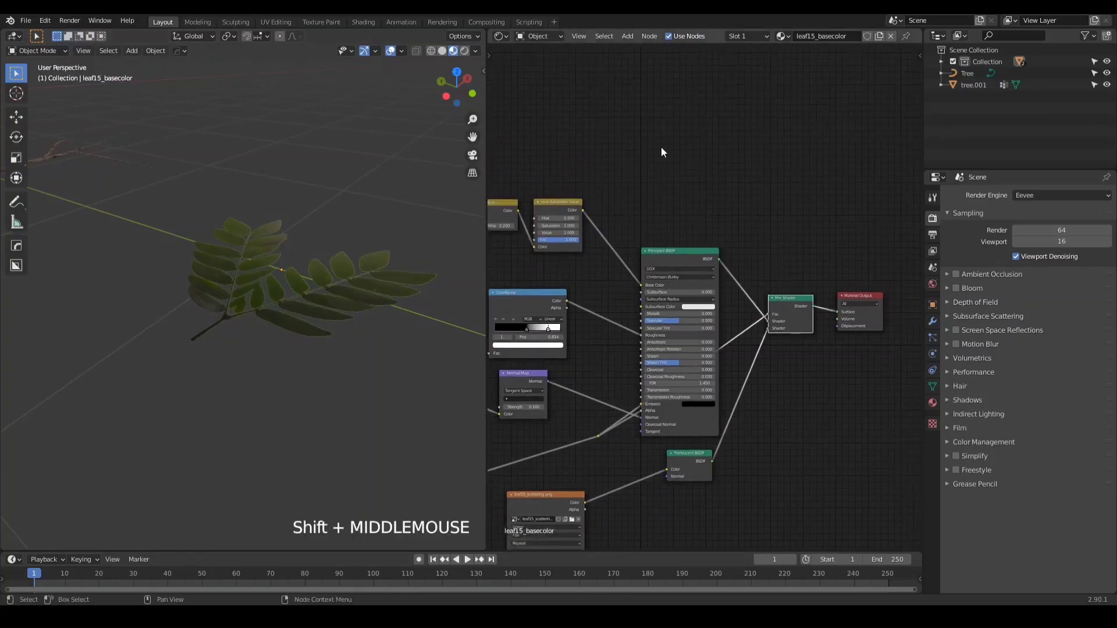
pyautogui.hotkey('shift', 'a')
pyautogui.moveTo(602, 123)
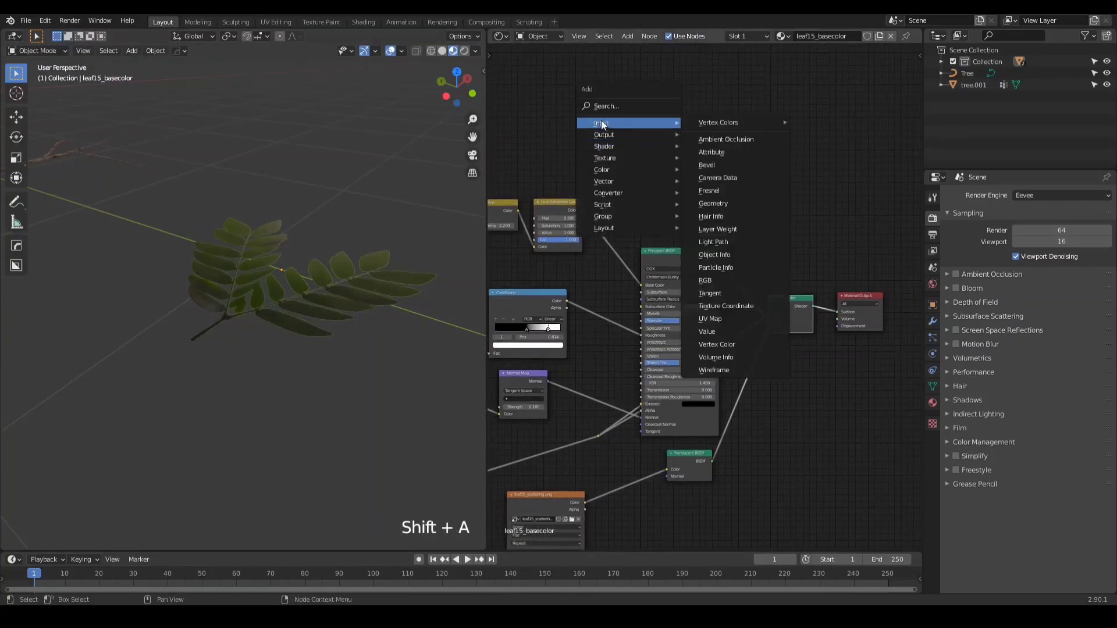
pyautogui.click(724, 204)
pyautogui.click(635, 143)
pyautogui.scroll(-2, 633, 169)
pyautogui.moveTo(658, 177); pyautogui.dragTo(767, 169)
pyautogui.scroll(-3, 757, 125)
pyautogui.scroll(5, 682, 122)
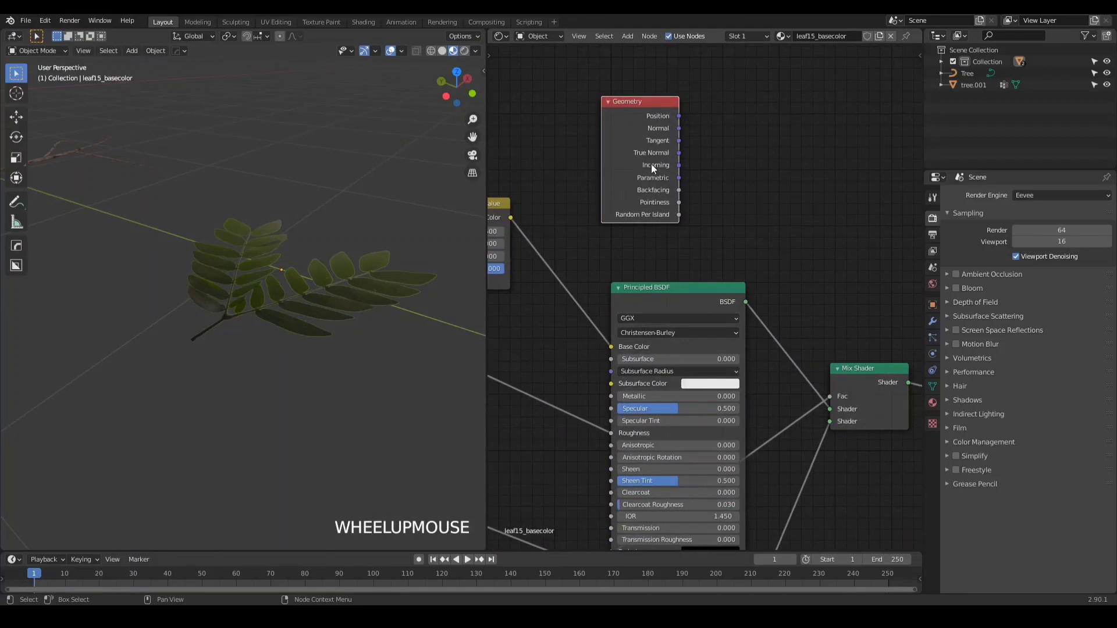
# Preview the Geometry node's outputs in turn up to Backfacing and examine that output on both sides of the leaf.
pyautogui.keyDown('ctrl'); pyautogui.keyDown('shift'); pyautogui.click(636, 130); pyautogui.keyUp('shift'); pyautogui.keyUp('ctrl')
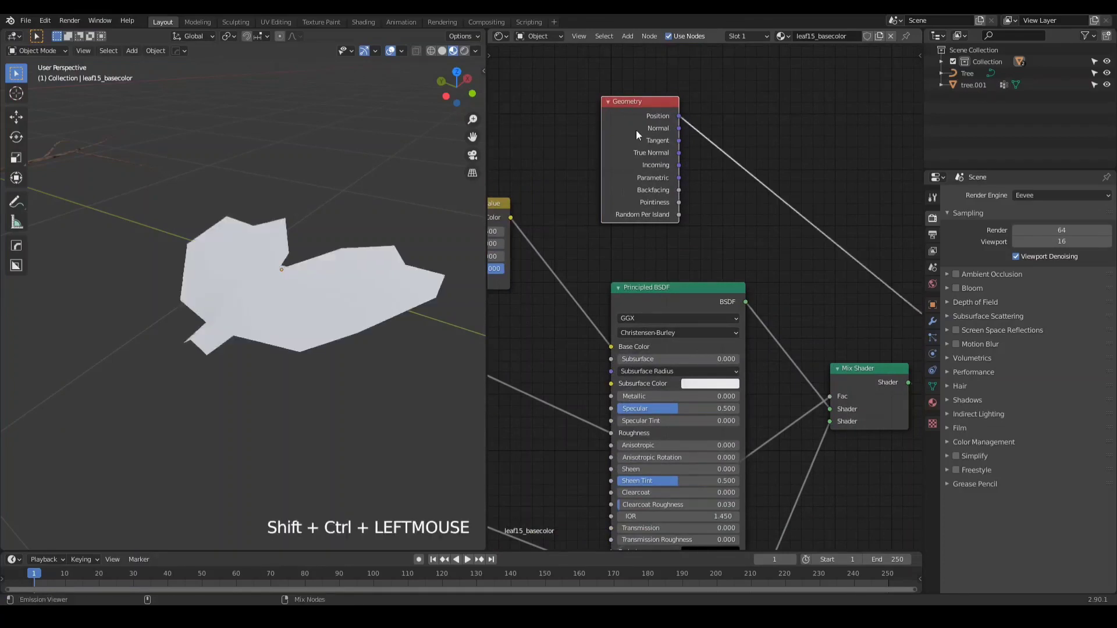
pyautogui.keyDown('ctrl'); pyautogui.keyDown('shift'); pyautogui.click(637, 130); pyautogui.keyUp('shift'); pyautogui.keyUp('ctrl')
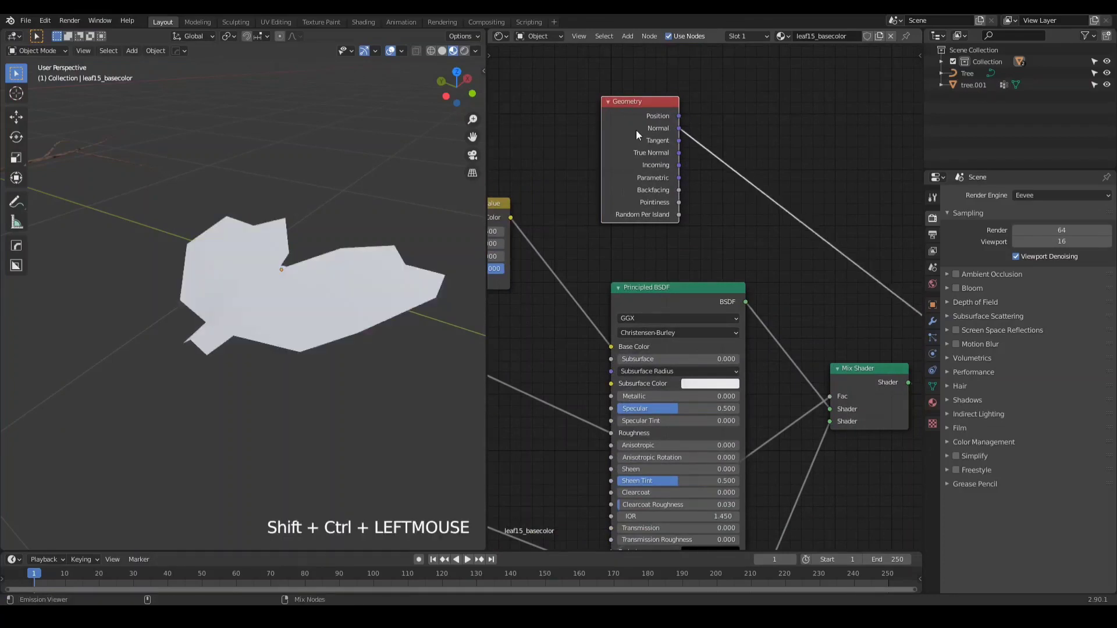
pyautogui.keyDown('ctrl'); pyautogui.keyDown('shift'); pyautogui.click(637, 131); pyautogui.keyUp('shift'); pyautogui.keyUp('ctrl')
pyautogui.keyDown('ctrl'); pyautogui.keyDown('shift'); pyautogui.click(637, 130); pyautogui.keyUp('shift'); pyautogui.keyUp('ctrl')
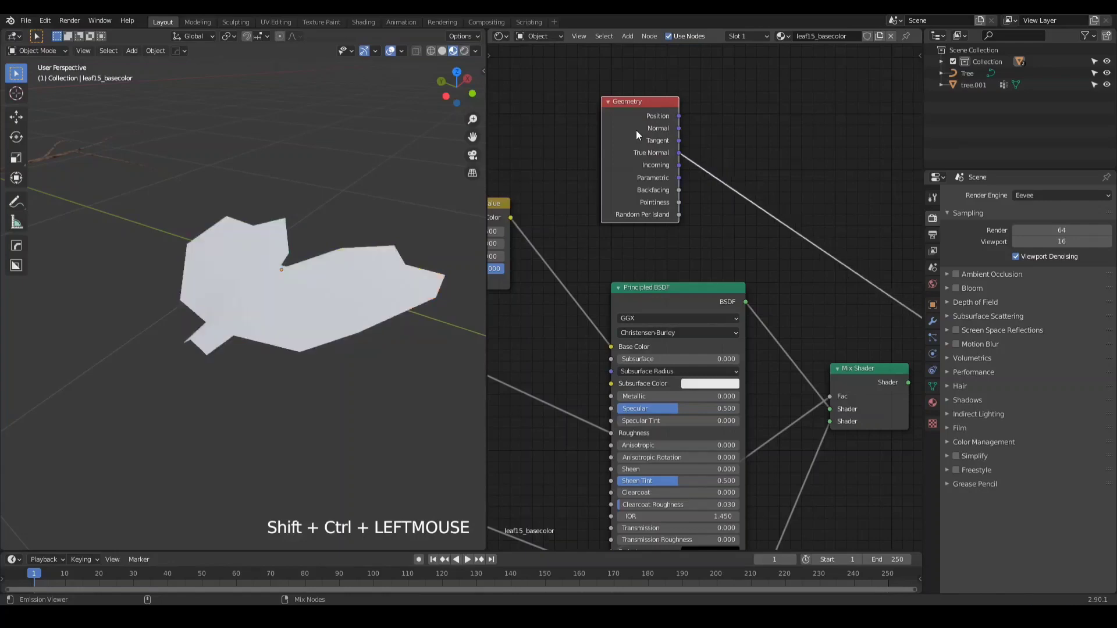
pyautogui.keyDown('ctrl'); pyautogui.keyDown('shift'); pyautogui.click(636, 130); pyautogui.keyUp('shift'); pyautogui.keyUp('ctrl')
pyautogui.keyDown('ctrl'); pyautogui.keyDown('shift'); pyautogui.click(636, 131); pyautogui.keyUp('shift'); pyautogui.keyUp('ctrl')
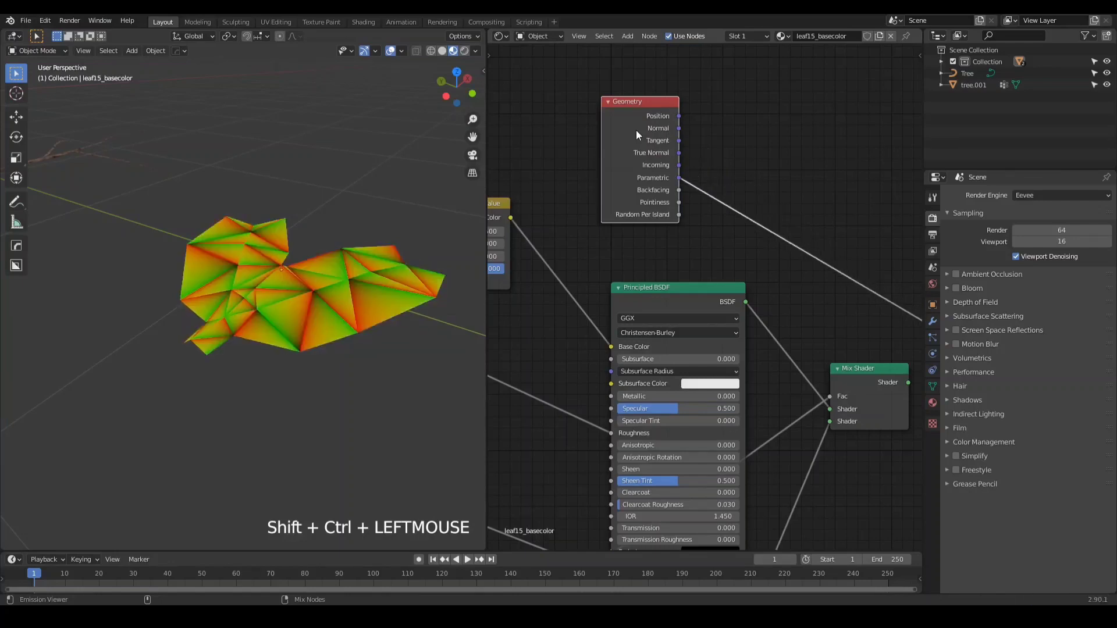
pyautogui.keyDown('ctrl'); pyautogui.keyDown('shift'); pyautogui.click(636, 130); pyautogui.keyUp('shift'); pyautogui.keyUp('ctrl')
pyautogui.scroll(2, 231, 266)
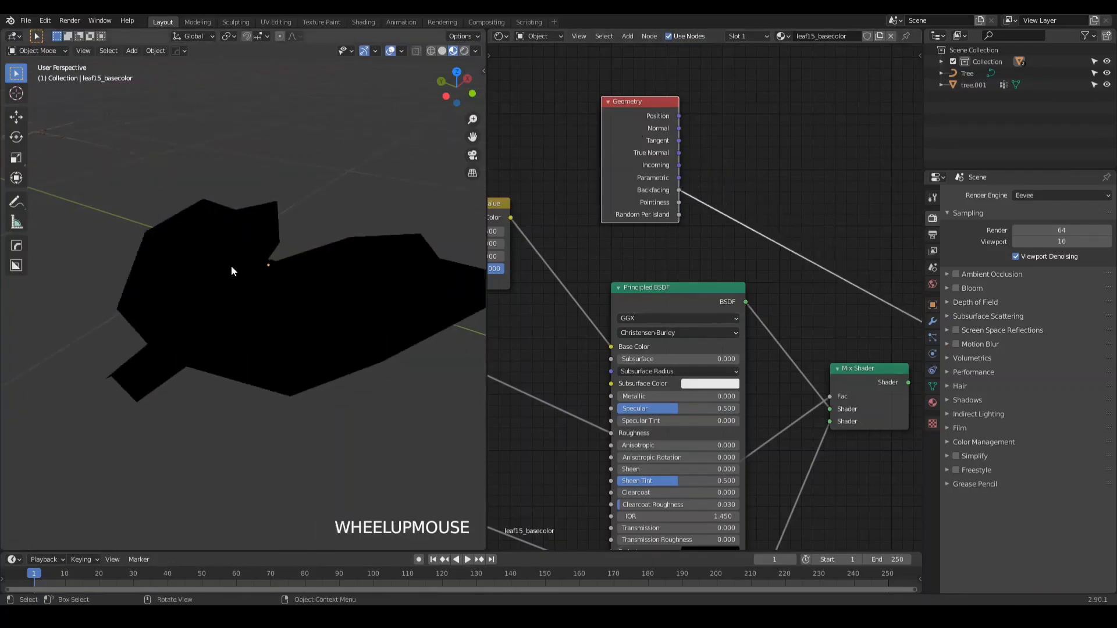
pyautogui.moveTo(216, 315)
pyautogui.mouseDown(button='middle')
pyautogui.moveTo(245, 269)
pyautogui.moveTo(246, 188)
pyautogui.moveTo(210, 306)
pyautogui.mouseUp(button='middle')
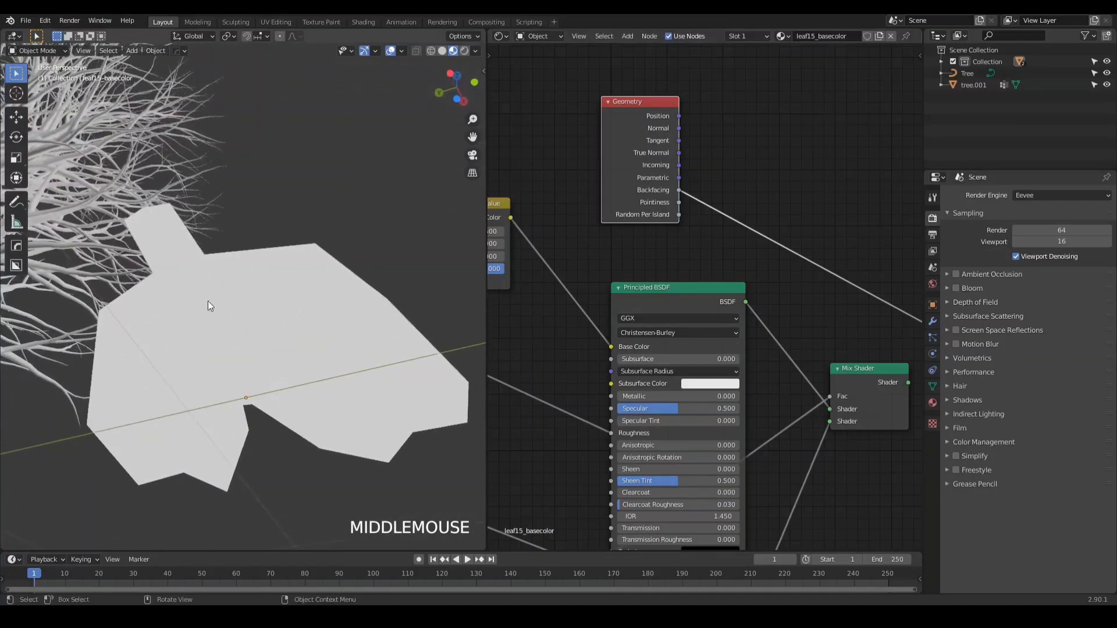
pyautogui.moveTo(263, 342); pyautogui.dragTo(251, 408, button='middle')
pyautogui.scroll(-3, 661, 329)
# Move the Geometry node above the Hue Saturation Value node and preview the opacity mask on the leaf.
pyautogui.moveTo(688, 154); pyautogui.dragTo(607, 123)
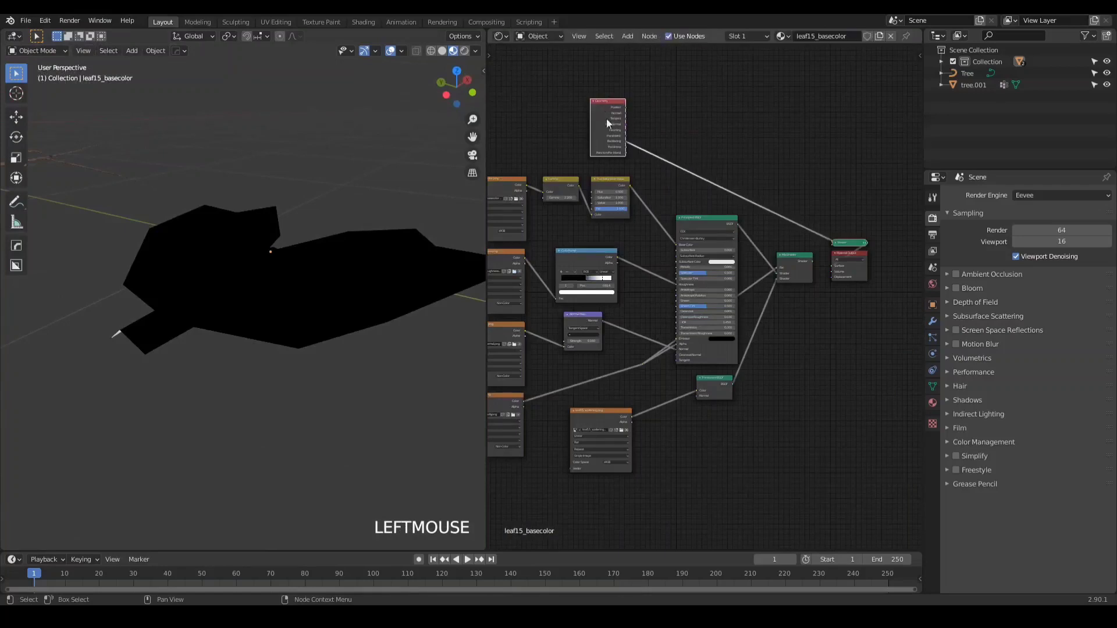
pyautogui.keyDown('ctrl'); pyautogui.keyDown('shift'); pyautogui.click(637, 366); pyautogui.keyUp('shift'); pyautogui.keyUp('ctrl')
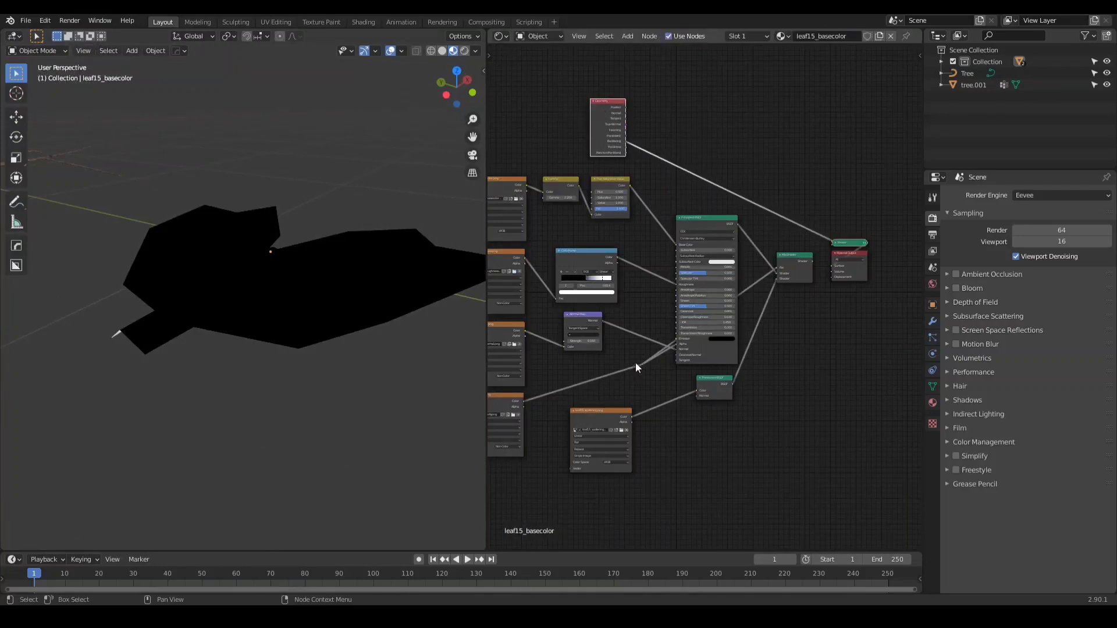
pyautogui.scroll(2, 658, 163)
# Add a MixRGB node beside the Geometry node, feeding Backfacing into Color1 and the opacity reroute into Color2.
pyautogui.hotkey('shift', 'a')
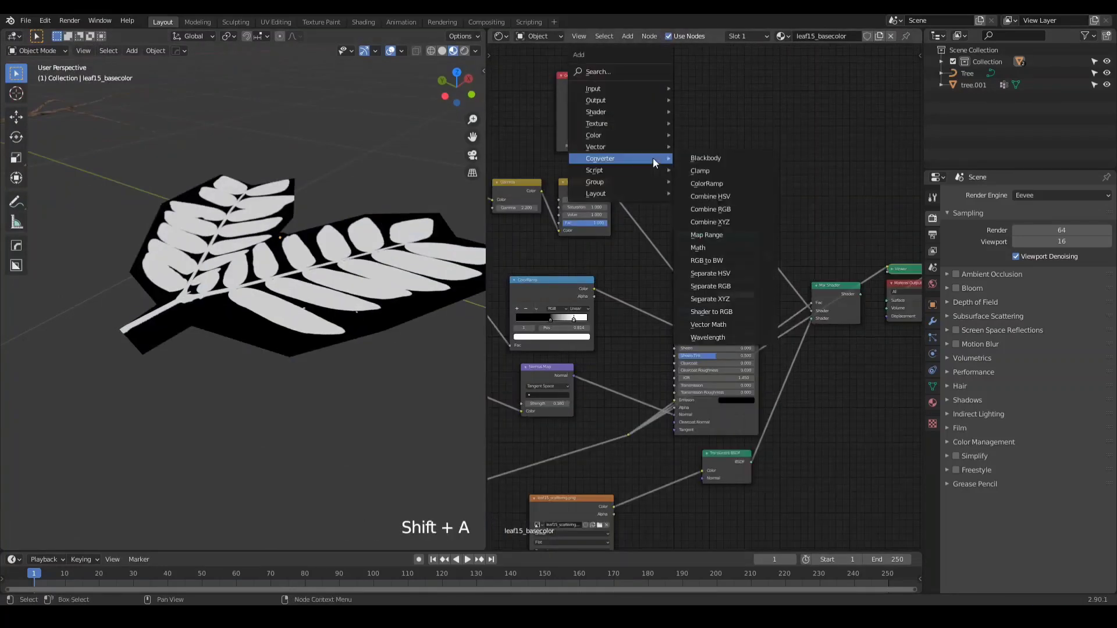
pyautogui.moveTo(615, 135)
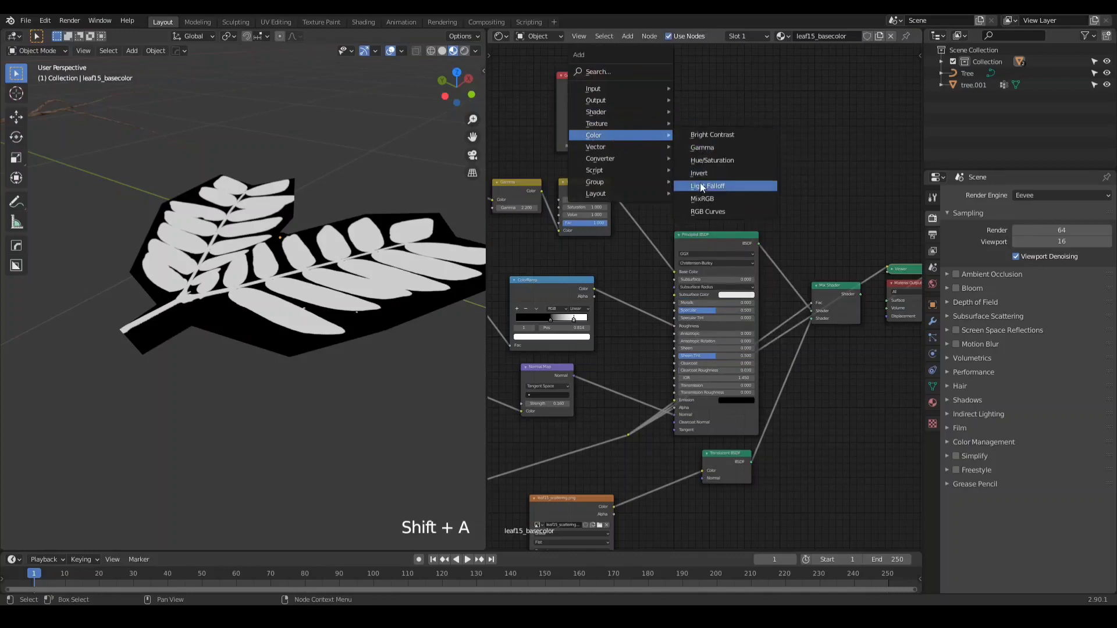
pyautogui.click(709, 199)
pyautogui.click(711, 122)
pyautogui.moveTo(607, 132); pyautogui.dragTo(690, 158)
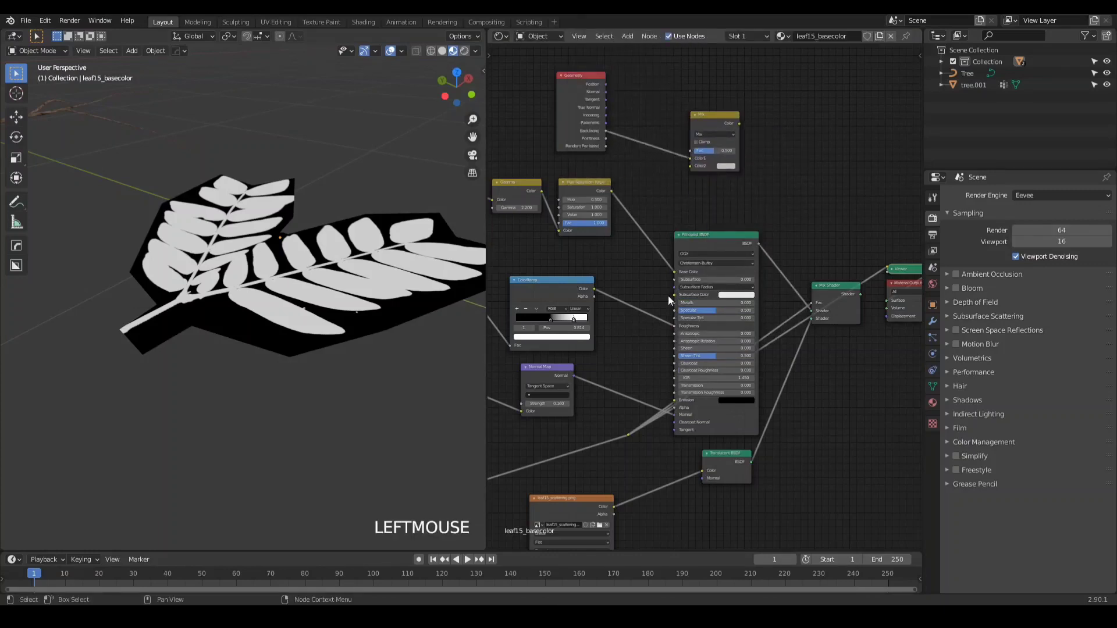
pyautogui.moveTo(628, 434); pyautogui.dragTo(690, 166)
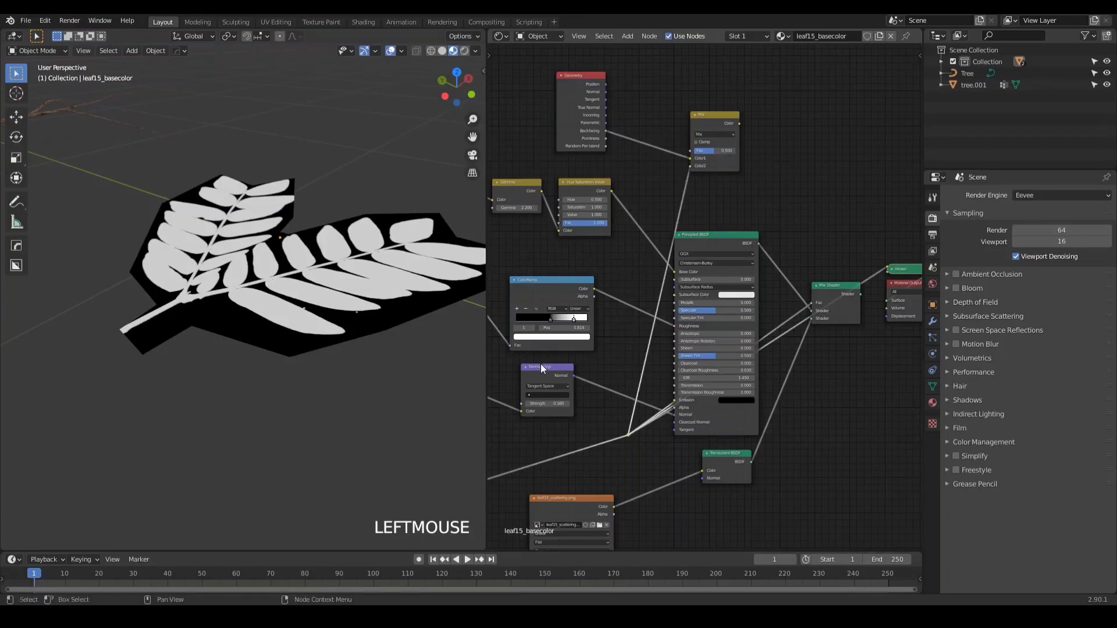
# Add a reroute point on the opacity link to the Mix node's Color2 and move it level with that input.
pyautogui.keyDown('shift'); pyautogui.moveTo(705, 201); pyautogui.dragTo(608, 198, button='right'); pyautogui.keyUp('shift')
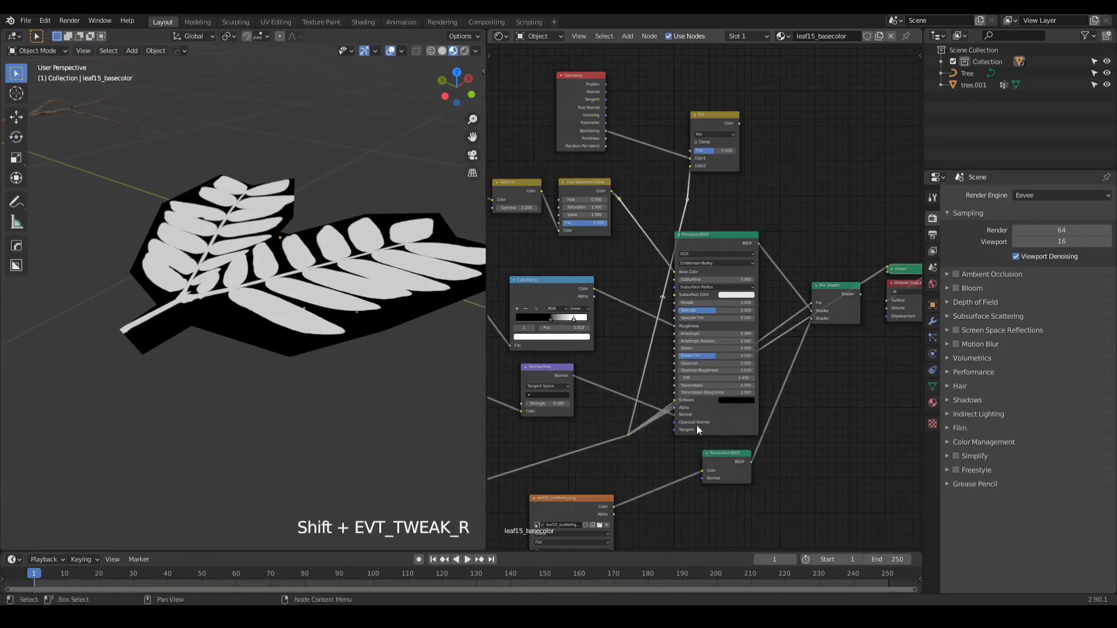
pyautogui.press('g')
pyautogui.rightClick(708, 204)
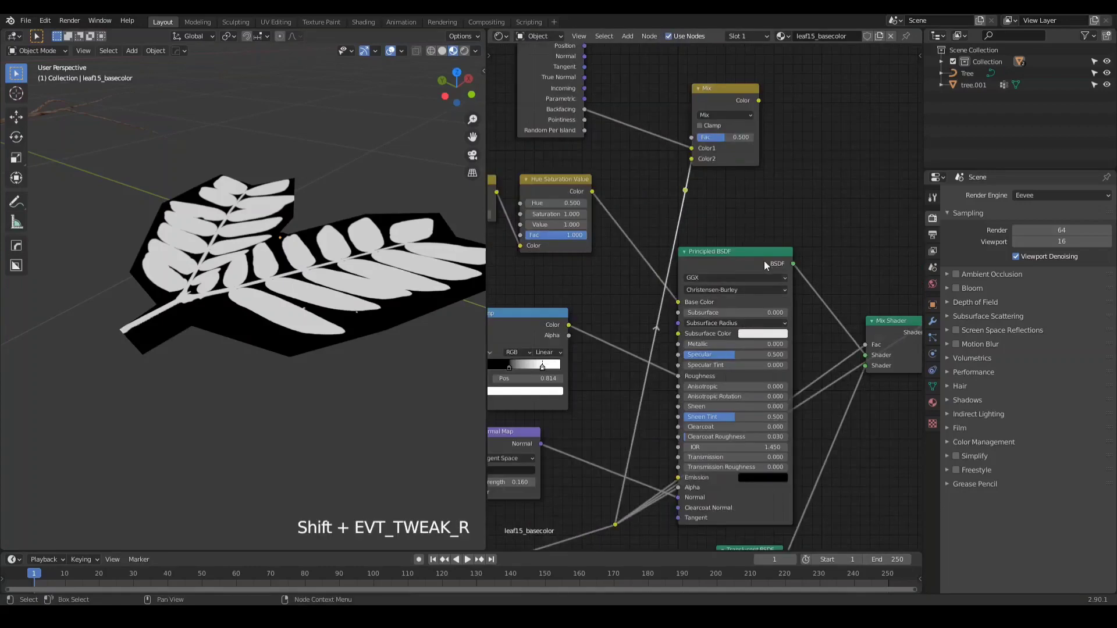
pyautogui.press('g')
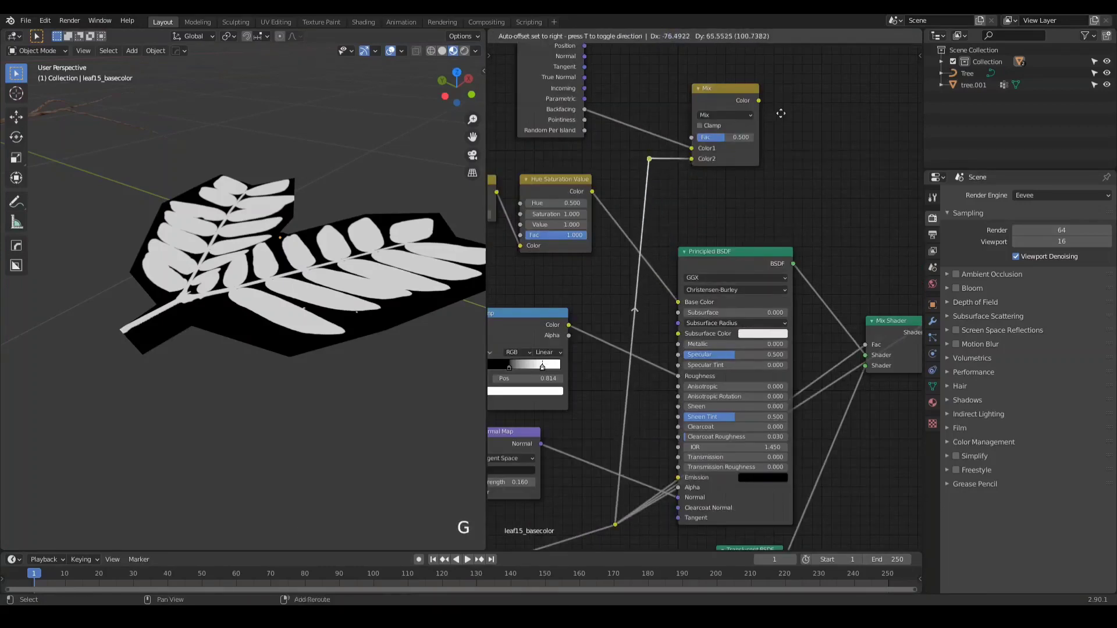
pyautogui.keyDown('shift'); pyautogui.click(774, 124); pyautogui.keyUp('shift')
# Disconnect the opacity link from the Mix Shader's Fac and connect the Mix node's Color output there instead.
pyautogui.scroll(-3, 733, 263)
pyautogui.scroll(2, 792, 298)
pyautogui.moveTo(787, 295); pyautogui.dragTo(716, 116)
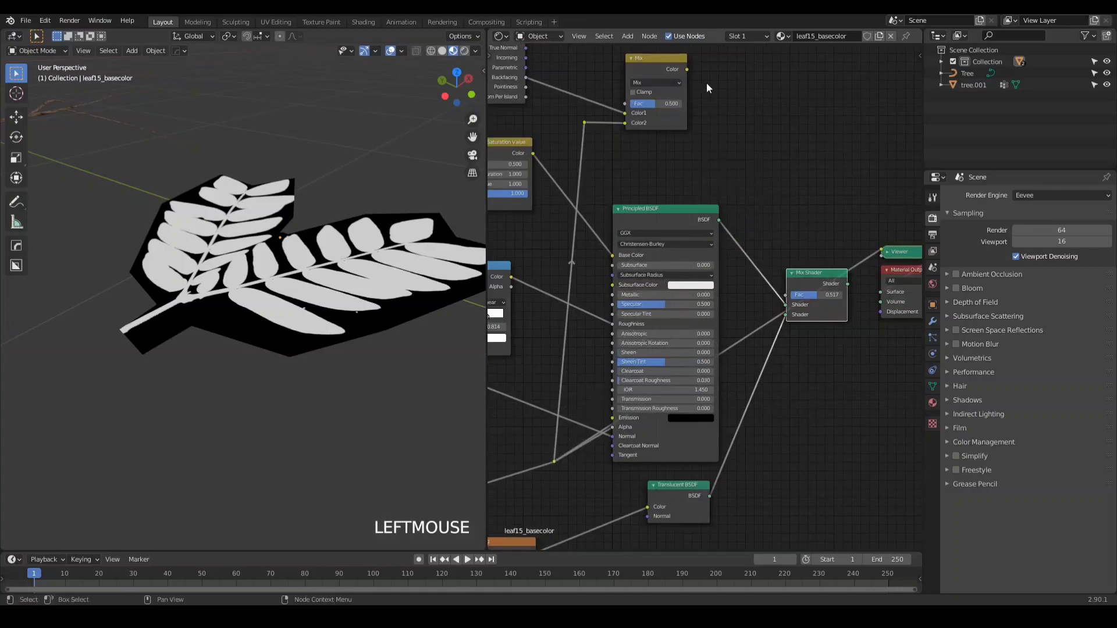
pyautogui.moveTo(687, 70); pyautogui.dragTo(785, 295)
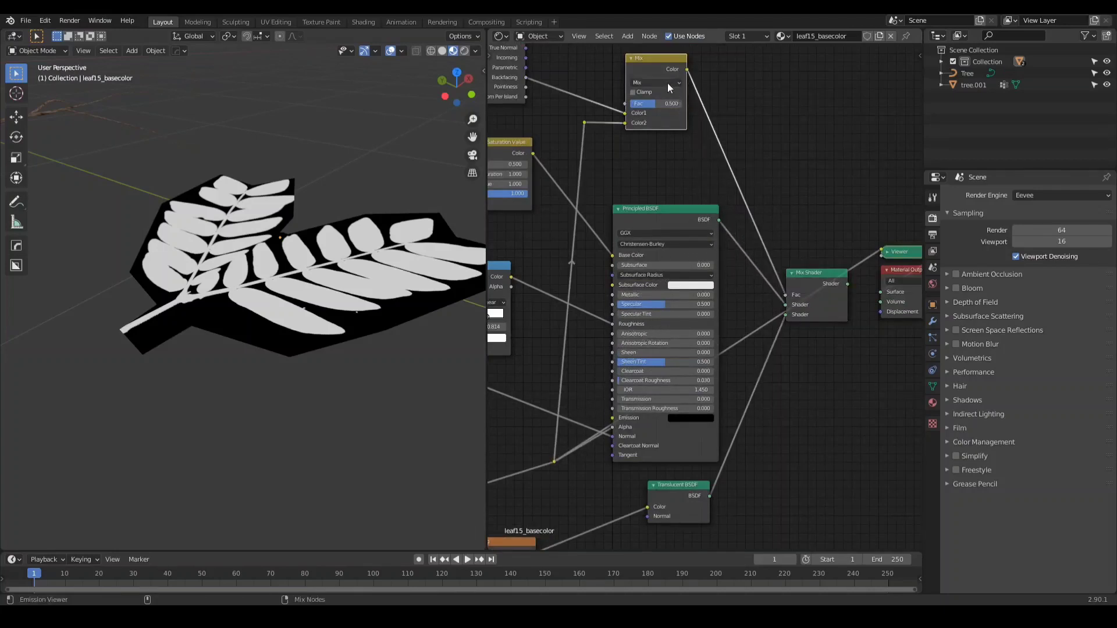
# Preview the Mix node's colour output directly on the leaf and examine both sides of the mesh.
pyautogui.keyDown('ctrl'); pyautogui.keyDown('shift'); pyautogui.click(654, 71); pyautogui.keyUp('shift'); pyautogui.keyUp('ctrl')
pyautogui.moveTo(347, 295); pyautogui.dragTo(320, 295, button='middle')
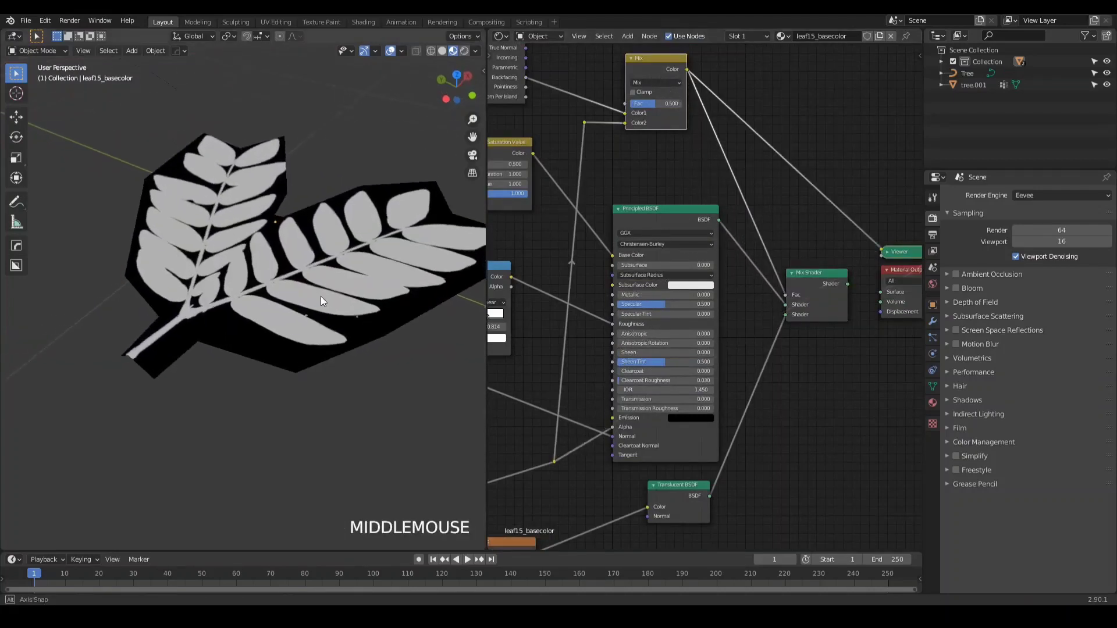
pyautogui.keyDown('shift'); pyautogui.moveTo(597, 149); pyautogui.dragTo(619, 239, button='middle'); pyautogui.keyUp('shift')
pyautogui.scroll(3, 658, 179)
pyautogui.moveTo(335, 279); pyautogui.dragTo(322, 229, button='middle')
# Set the Mix node's blend mode to Multiply with a factor of 1.000 and check the mask on both leaf sides.
pyautogui.click(670, 184)
pyautogui.click(664, 229)
pyautogui.moveTo(661, 223); pyautogui.dragTo(742, 222)
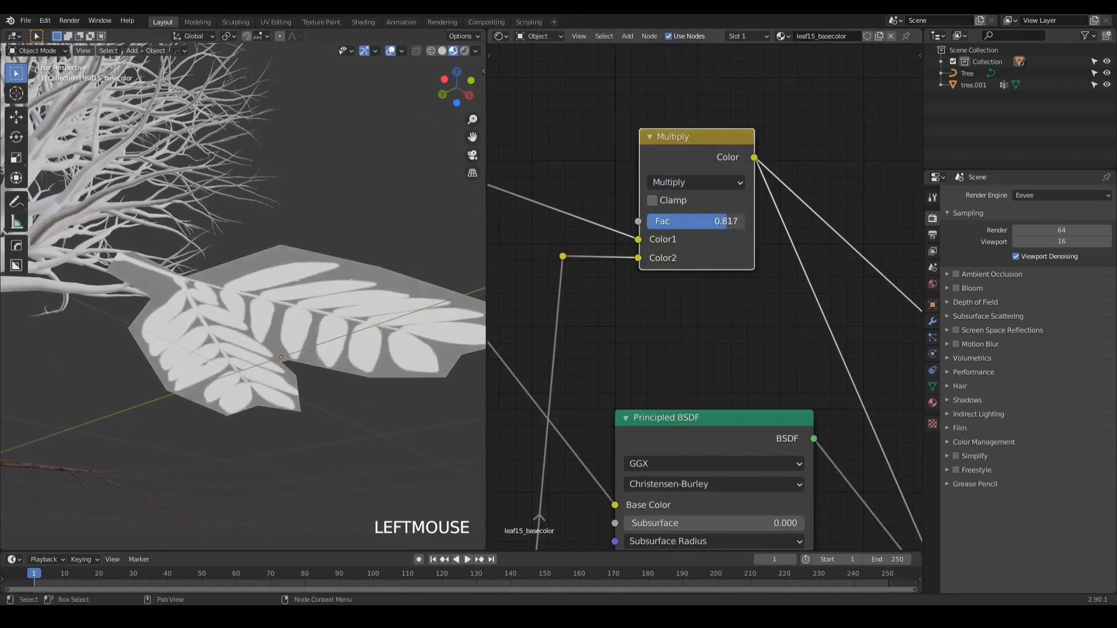
pyautogui.moveTo(324, 273); pyautogui.dragTo(325, 424, button='middle')
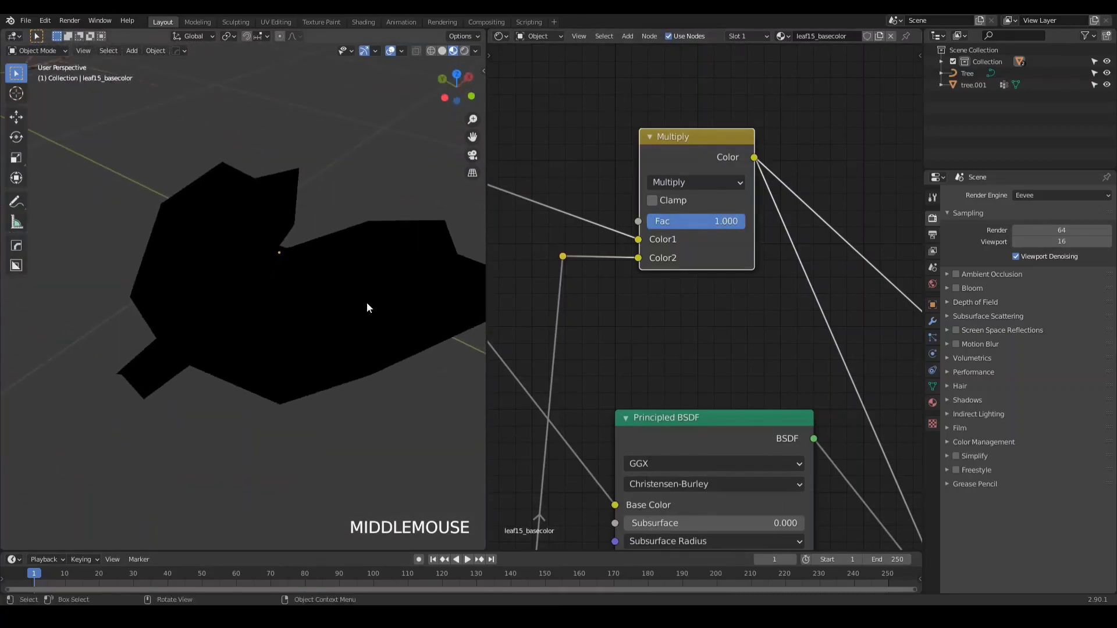
pyautogui.moveTo(369, 306); pyautogui.dragTo(239, 157, button='middle')
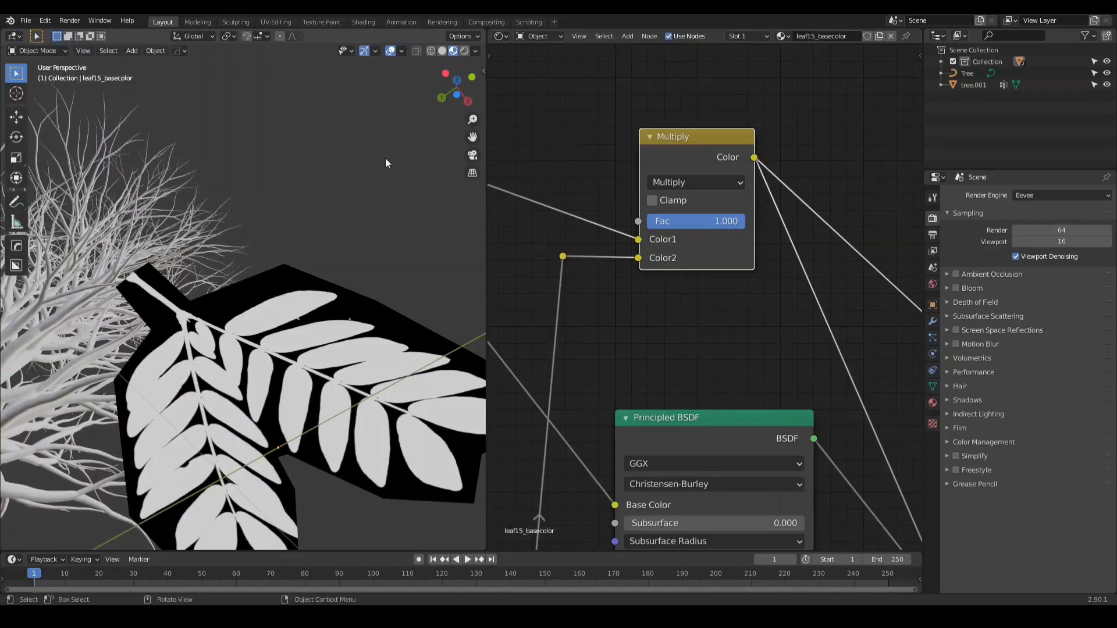
# Connect the Mix Shader back to the Material Output to show the full leaf material.
pyautogui.scroll(-4, 658, 144)
pyautogui.scroll(2, 756, 285)
pyautogui.keyDown('ctrl'); pyautogui.keyDown('shift'); pyautogui.click(783, 271); pyautogui.keyUp('shift'); pyautogui.keyUp('ctrl')
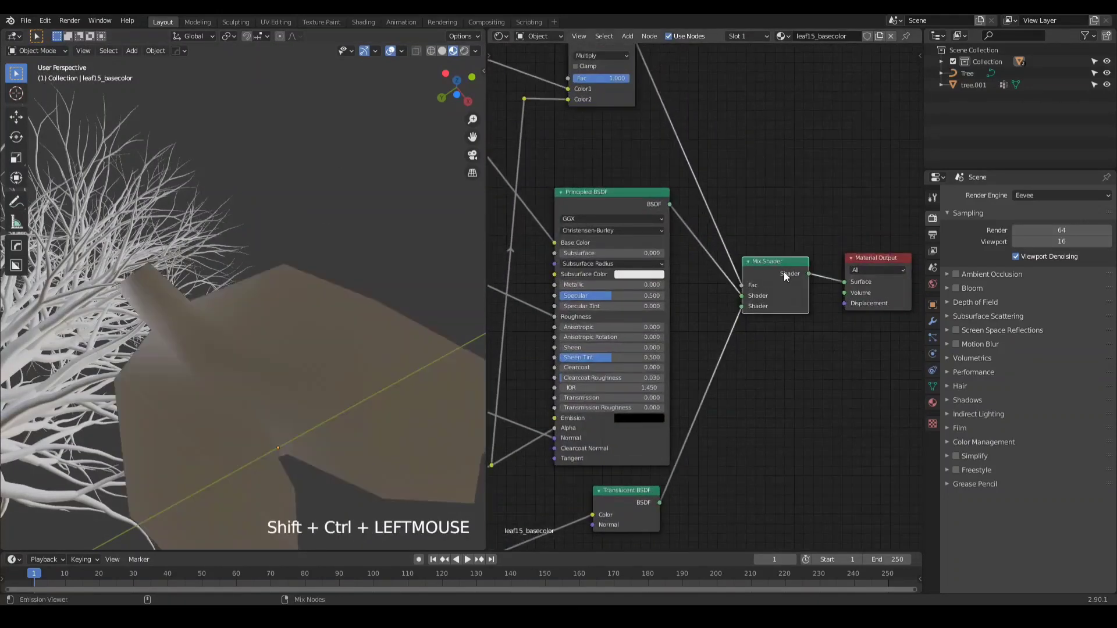
pyautogui.moveTo(250, 332); pyautogui.dragTo(332, 480, button='middle')
pyautogui.keyDown('shift'); pyautogui.moveTo(627, 427); pyautogui.dragTo(756, 225, button='middle'); pyautogui.keyUp('shift')
pyautogui.scroll(-2, 735, 444)
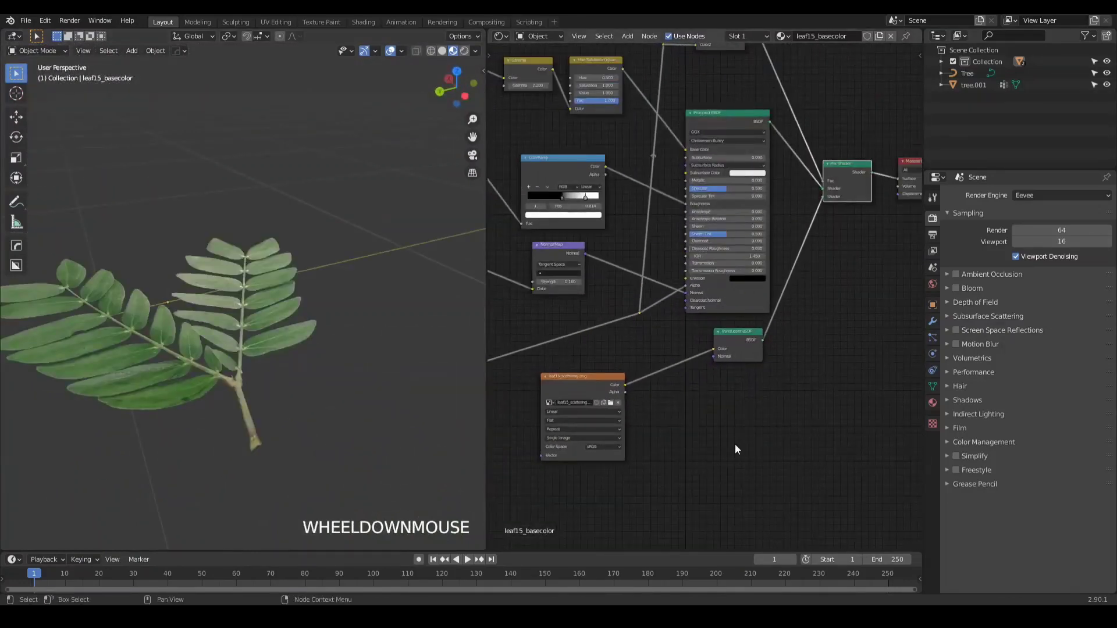
# Shift the leaf15_scattering.png node aside and insert a Hue Saturation Value node between it and the Translucent BSDF.
pyautogui.click(596, 435)
pyautogui.scroll(3, 581, 370)
pyautogui.moveTo(581, 370); pyautogui.dragTo(561, 373)
pyautogui.hotkey('shift', 'a')
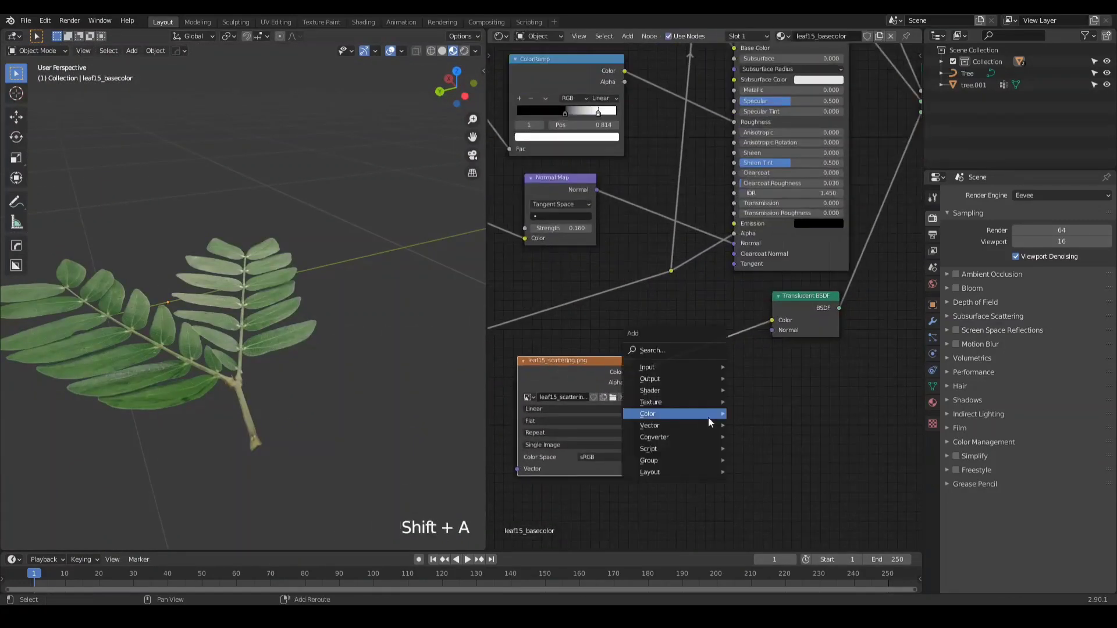
pyautogui.moveTo(707, 417)
pyautogui.click(789, 428)
pyautogui.click(663, 350)
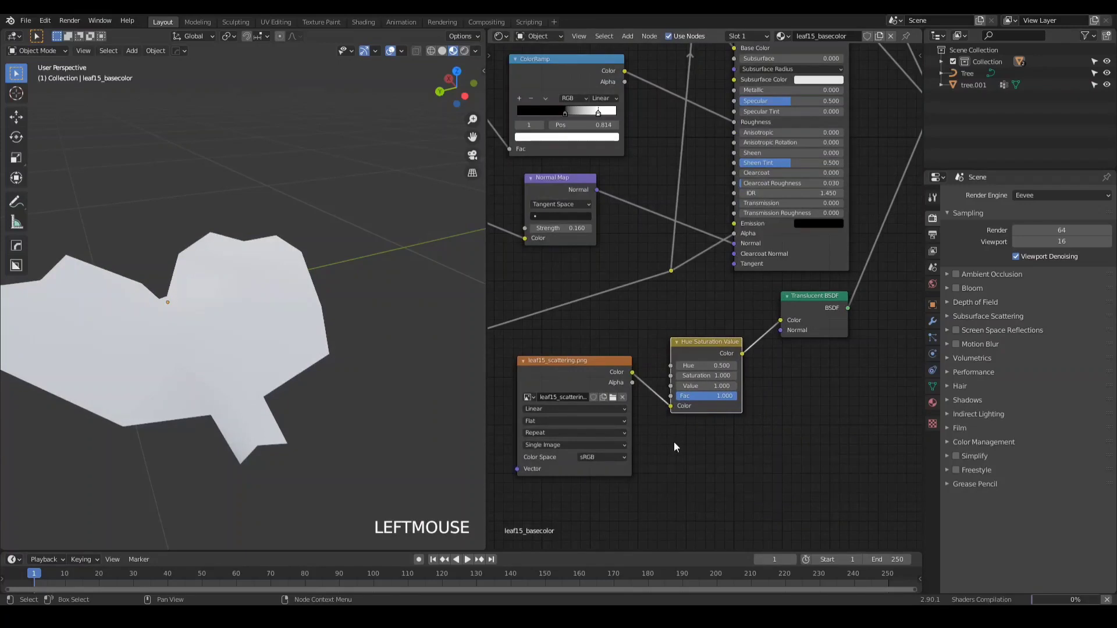
# Set the Value of the scattering texture's Hue Saturation Value node to 0.390 and check the leaf.
pyautogui.keyDown('shift'); pyautogui.moveTo(210, 334); pyautogui.dragTo(438, 337, button='middle'); pyautogui.keyUp('shift')
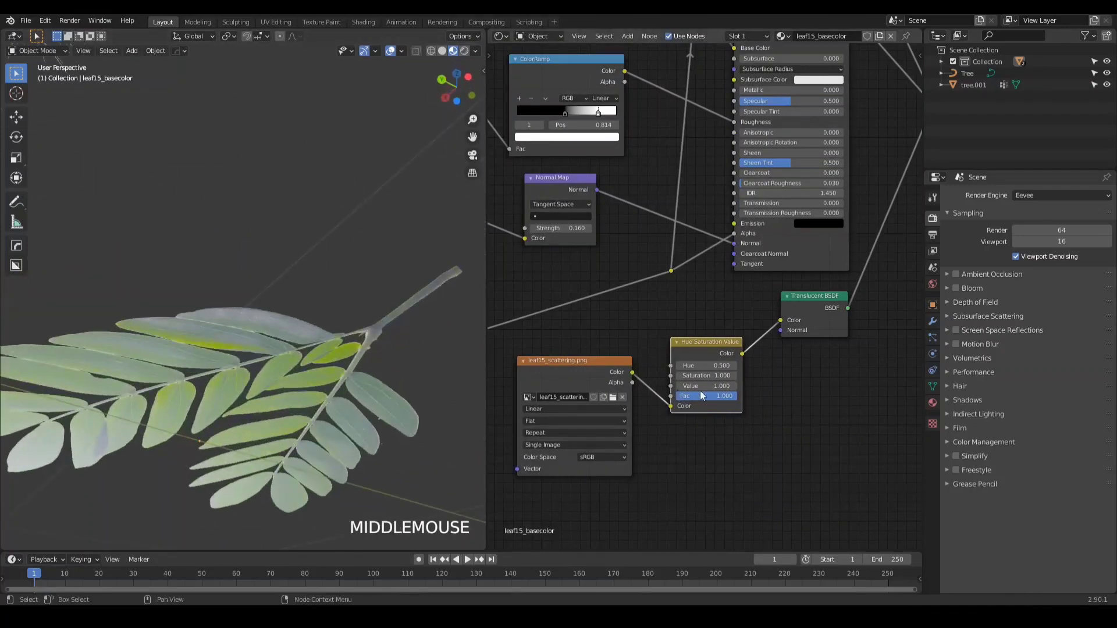
pyautogui.scroll(2, 714, 387)
pyautogui.keyDown('shift'); pyautogui.moveTo(715, 386); pyautogui.dragTo(667, 385); pyautogui.keyUp('shift')
pyautogui.moveTo(106, 433); pyautogui.dragTo(246, 446, button='middle')
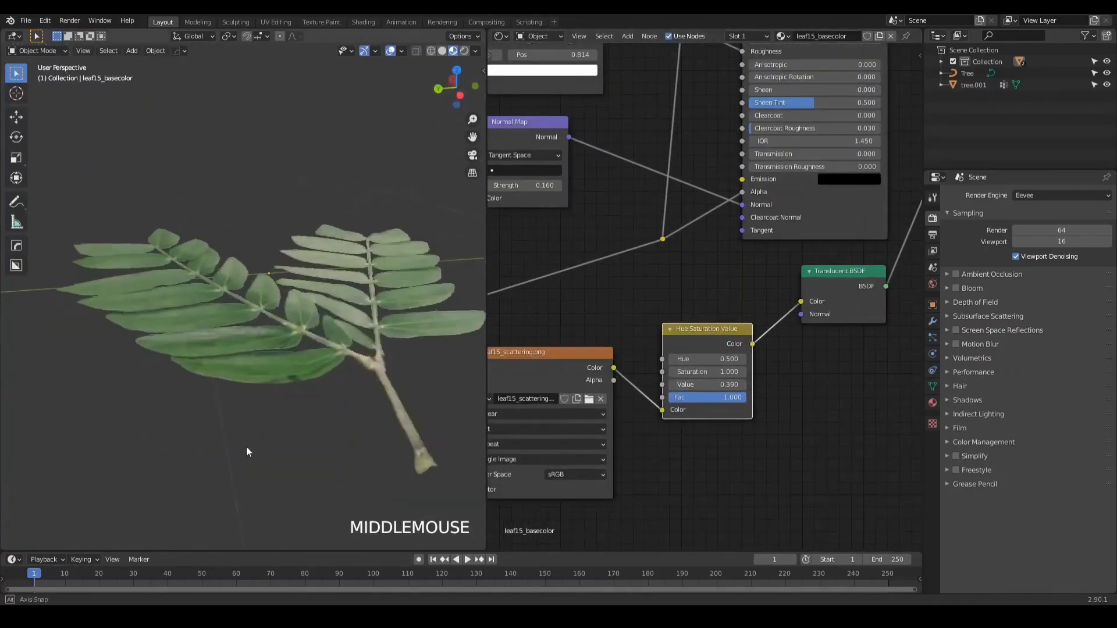
pyautogui.scroll(-3, 228, 424)
# Show the leaf in Rendered shading and lower the world background strength to 0.030.
pyautogui.press('z')
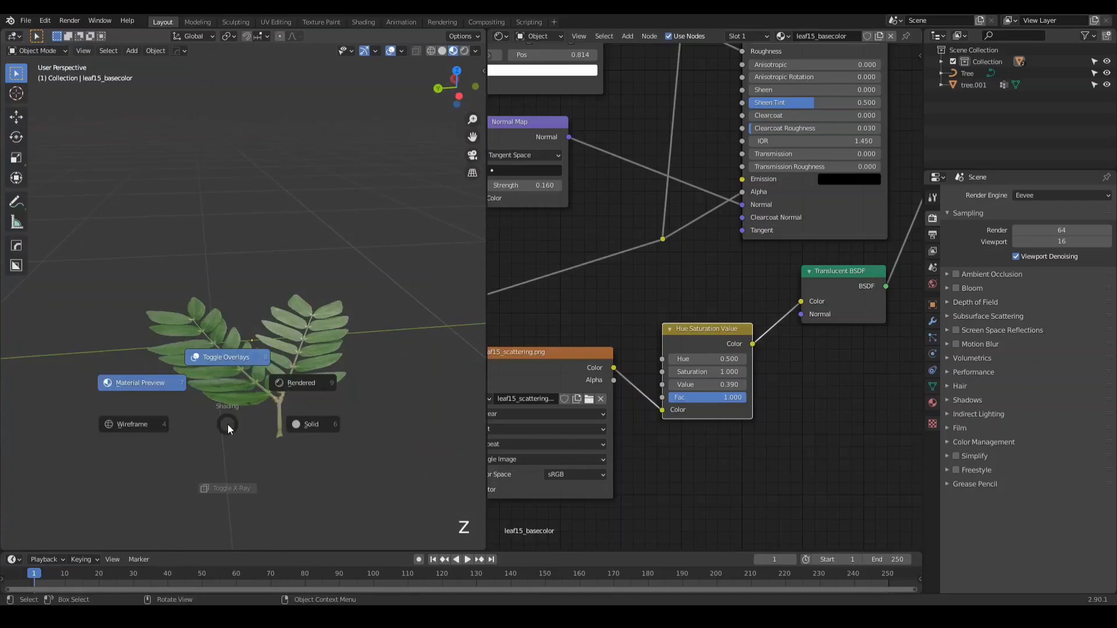
pyautogui.click(384, 274)
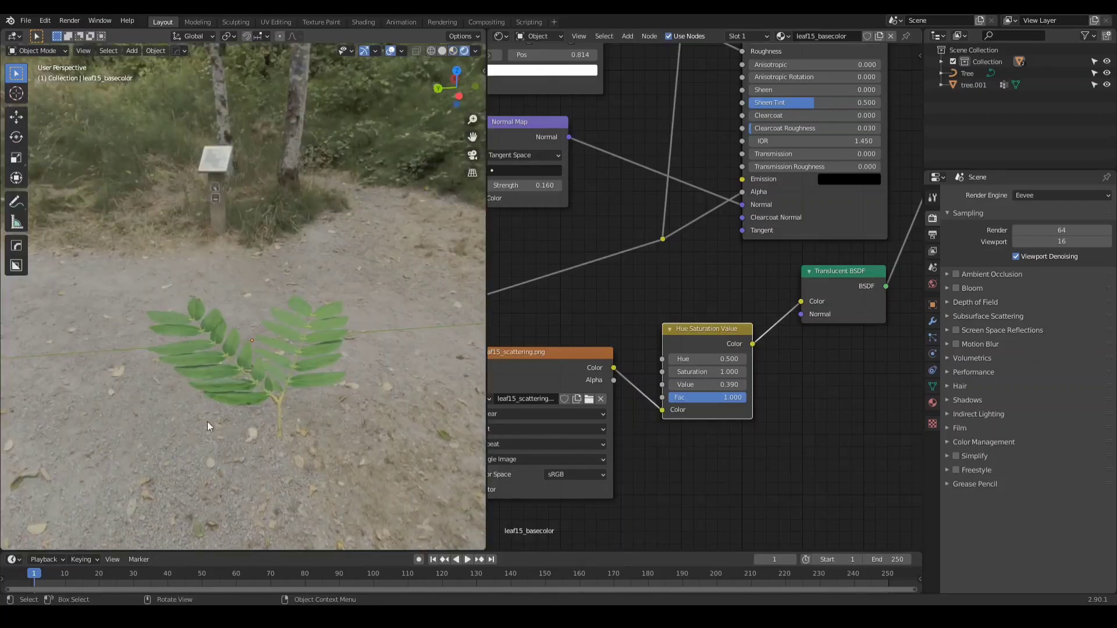
pyautogui.scroll(3, 207, 421)
pyautogui.moveTo(207, 421)
pyautogui.mouseDown(button='middle')
pyautogui.moveTo(275, 380)
pyautogui.moveTo(210, 376)
pyautogui.mouseUp(button='middle')
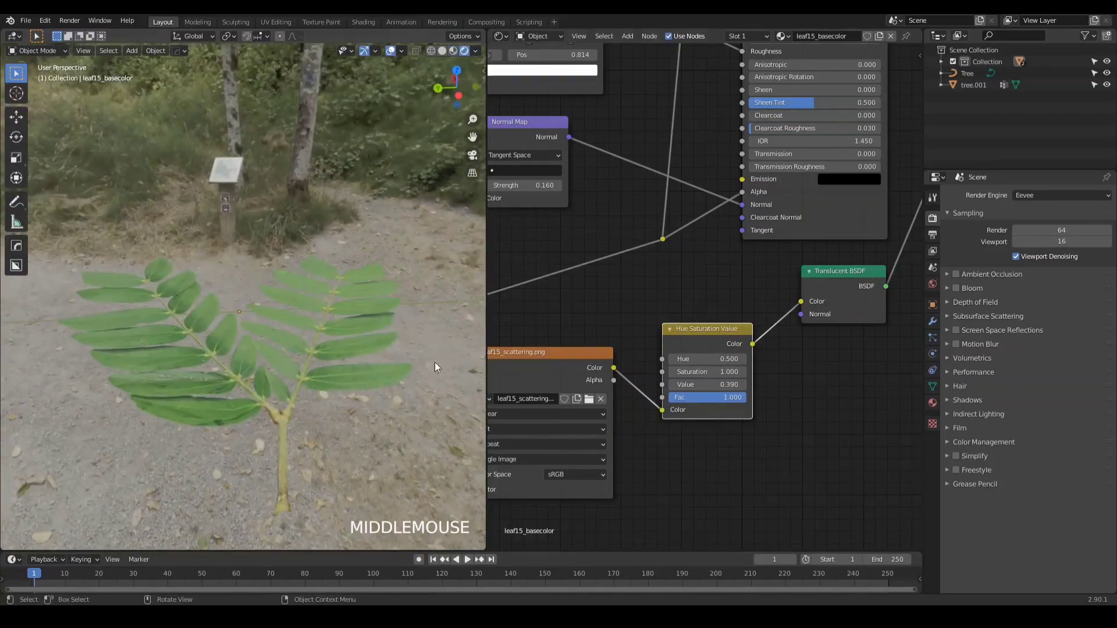
pyautogui.click(933, 284)
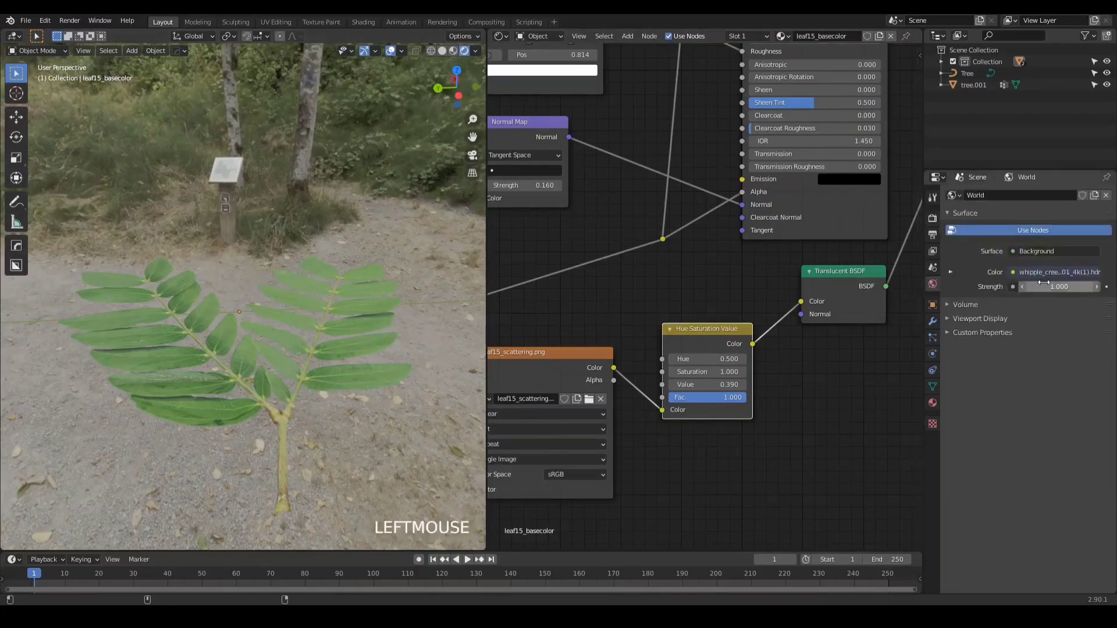
pyautogui.keyDown('shift'); pyautogui.moveTo(1043, 287); pyautogui.dragTo(1001, 286); pyautogui.keyUp('shift')
# Place the 3D cursor on the leaf, add a point light there and move it above the leaf.
pyautogui.keyDown('shift'); pyautogui.rightClick(301, 347); pyautogui.keyUp('shift')
pyautogui.hotkey('shift', 'a')
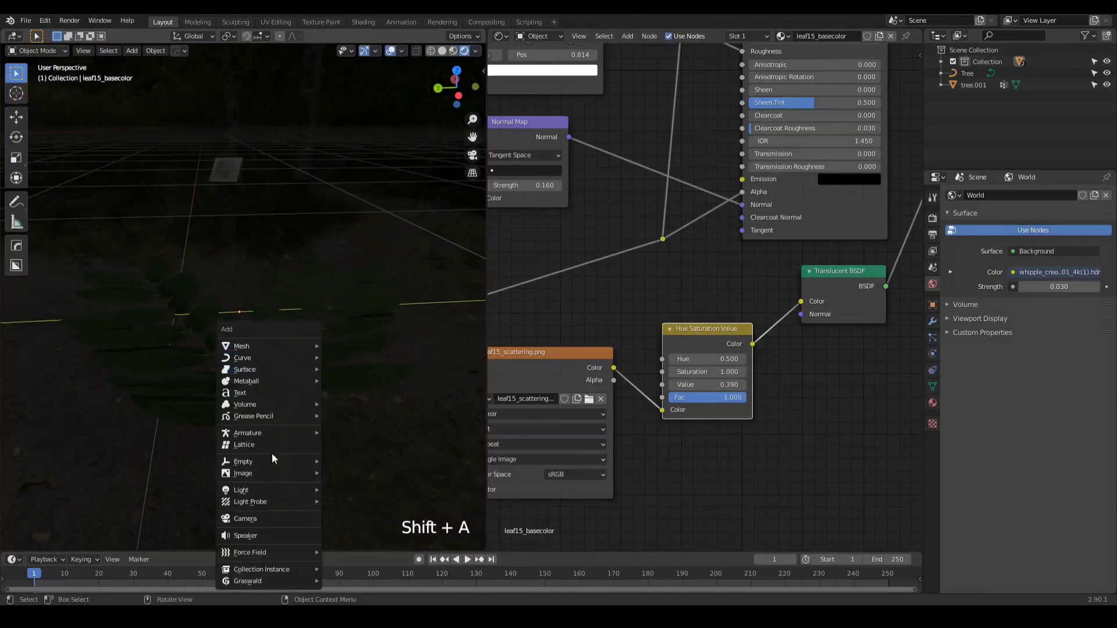
pyautogui.moveTo(259, 494)
pyautogui.click(337, 492)
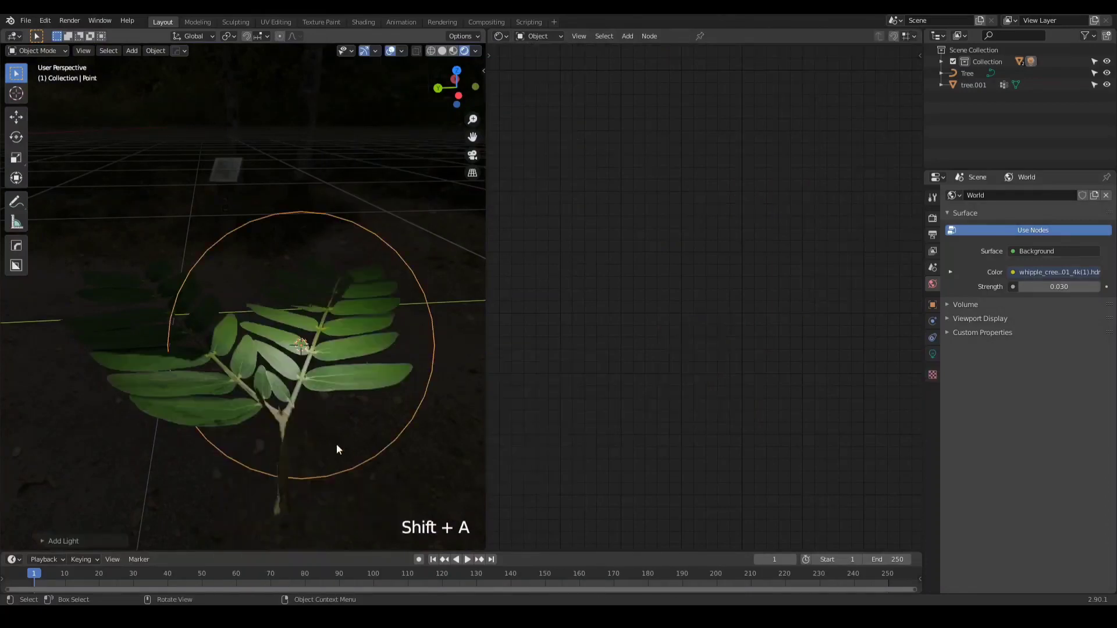
pyautogui.press('g')
pyautogui.click(355, 239)
# Set the point light's radius to 0.068 m and move it behind the leaf to test the translucency.
pyautogui.keyDown('shift'); pyautogui.click(933, 354); pyautogui.keyUp('shift')
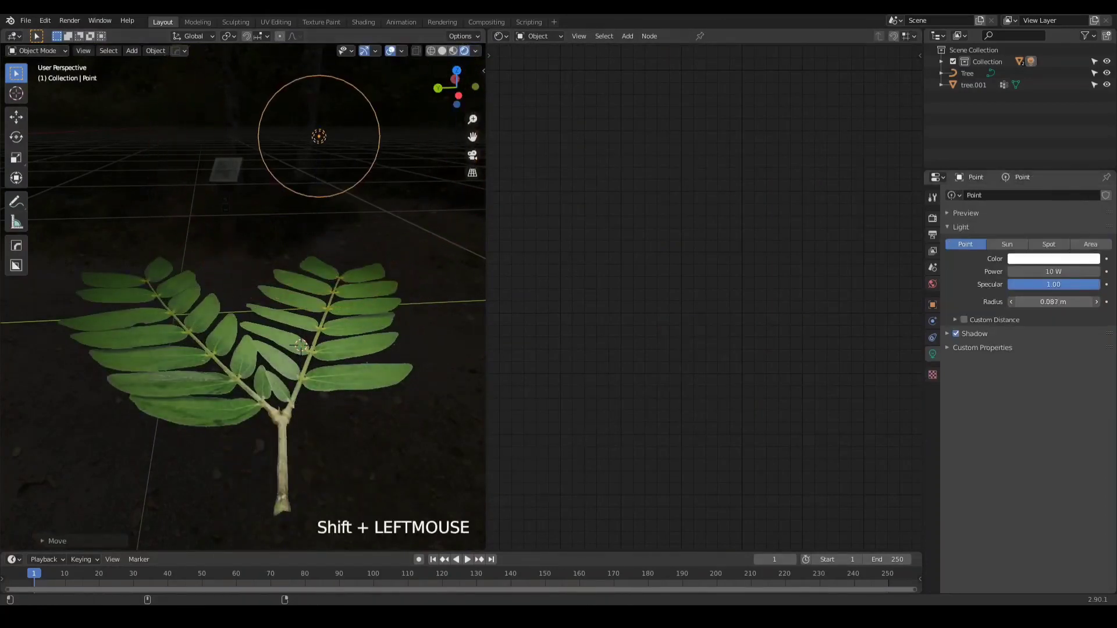
pyautogui.keyDown('shift'); pyautogui.moveTo(1053, 302); pyautogui.dragTo(1042, 302); pyautogui.keyUp('shift')
pyautogui.scroll(1, 269, 385)
pyautogui.moveTo(261, 376); pyautogui.dragTo(335, 396, button='middle')
pyautogui.press('g')
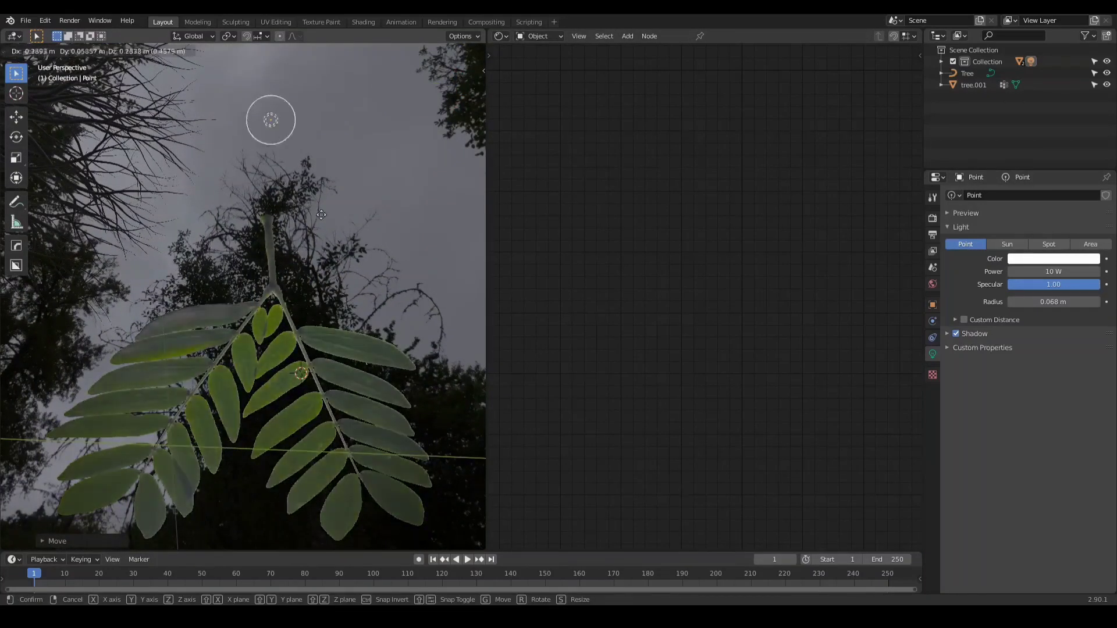
pyautogui.click(269, 408)
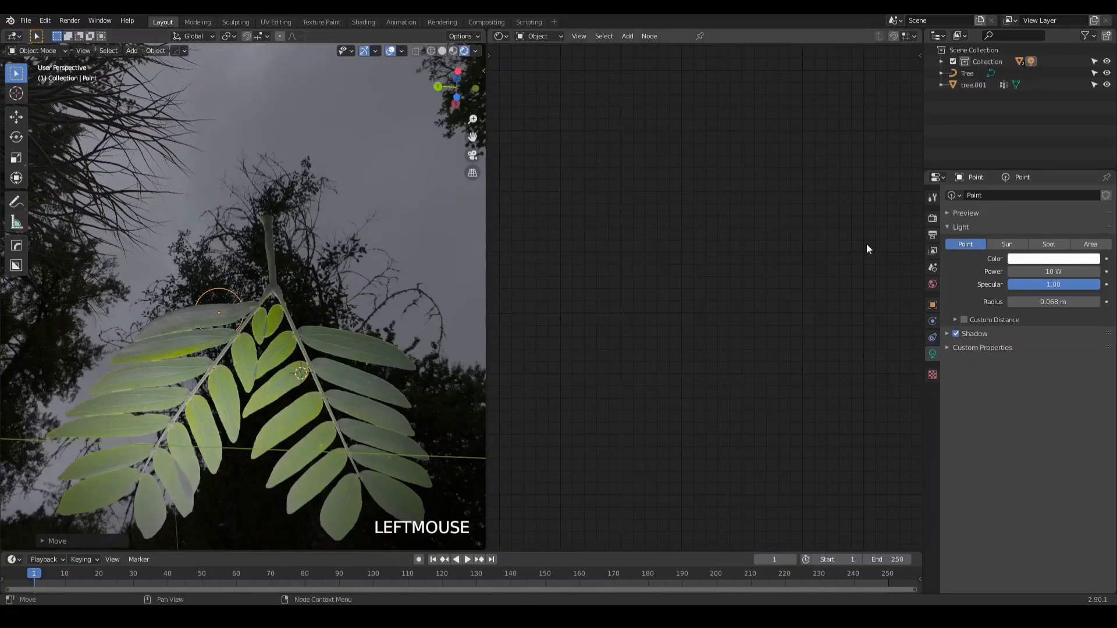
# Switch the render engine to Cycles and reposition the point light to check the translucency there.
pyautogui.click(933, 217)
pyautogui.click(1025, 194)
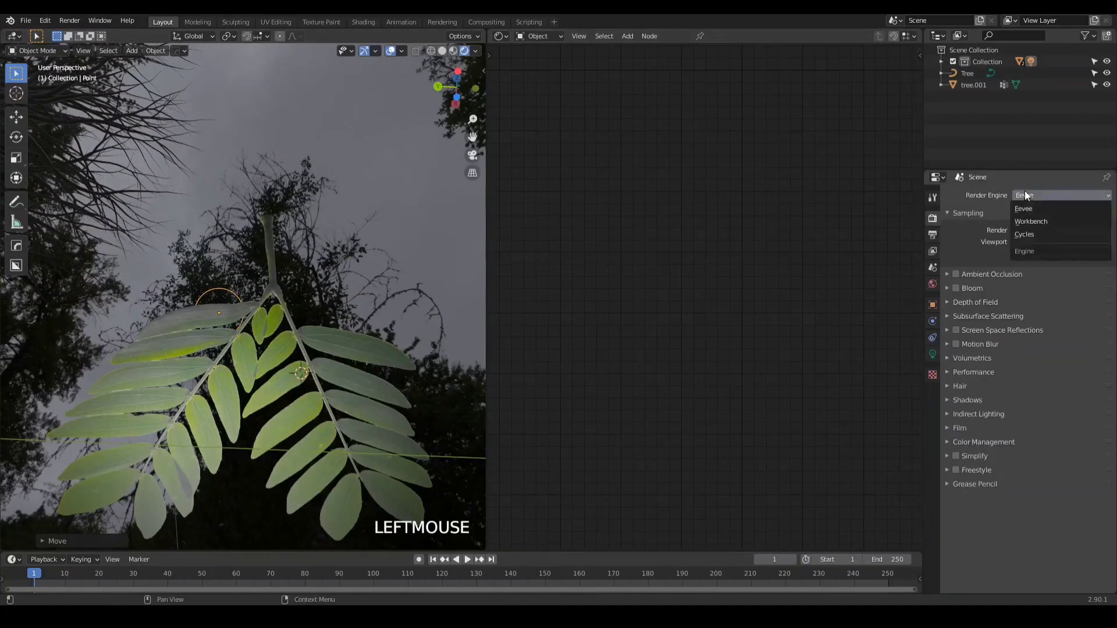
pyautogui.click(1031, 236)
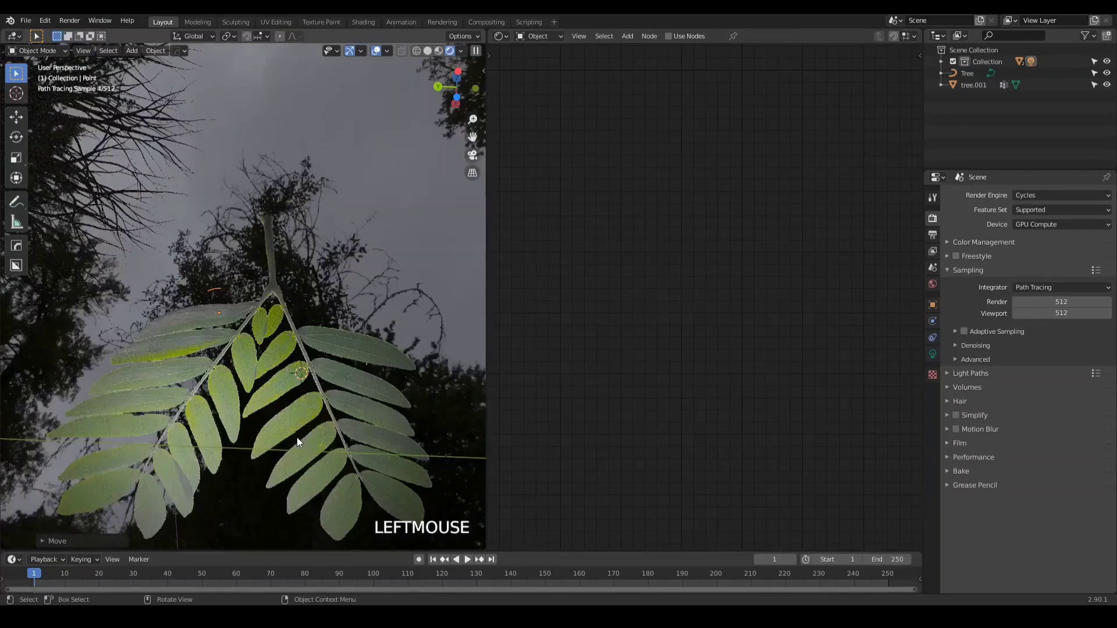
pyautogui.press('g')
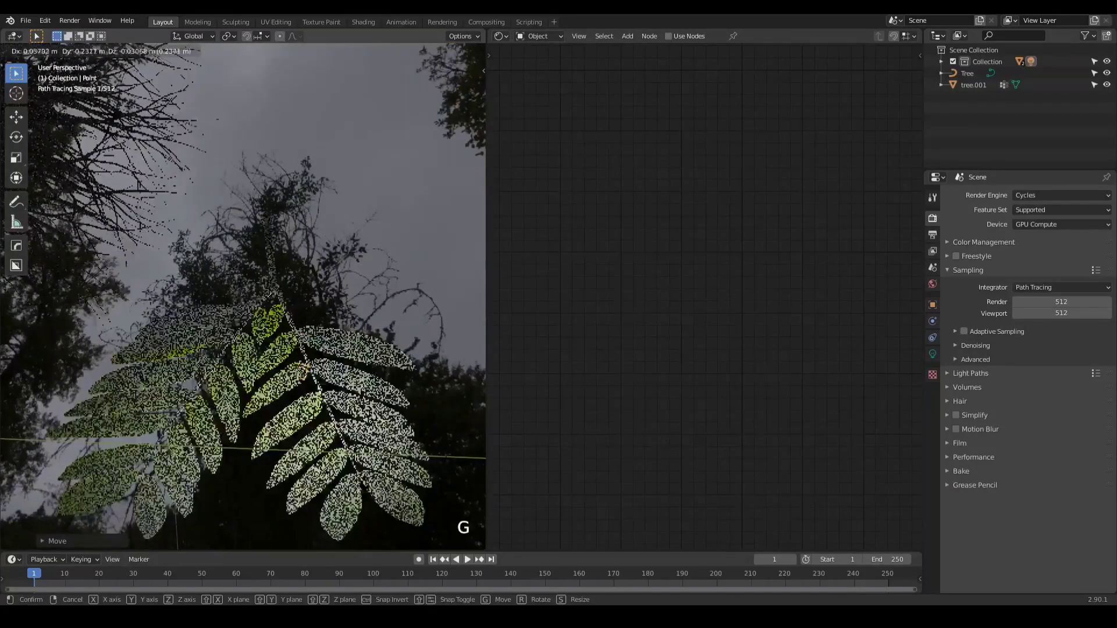
pyautogui.click(281, 369)
# Select the leaf object and examine its shape and stem from several sides.
pyautogui.moveTo(281, 369); pyautogui.dragTo(263, 512, button='middle')
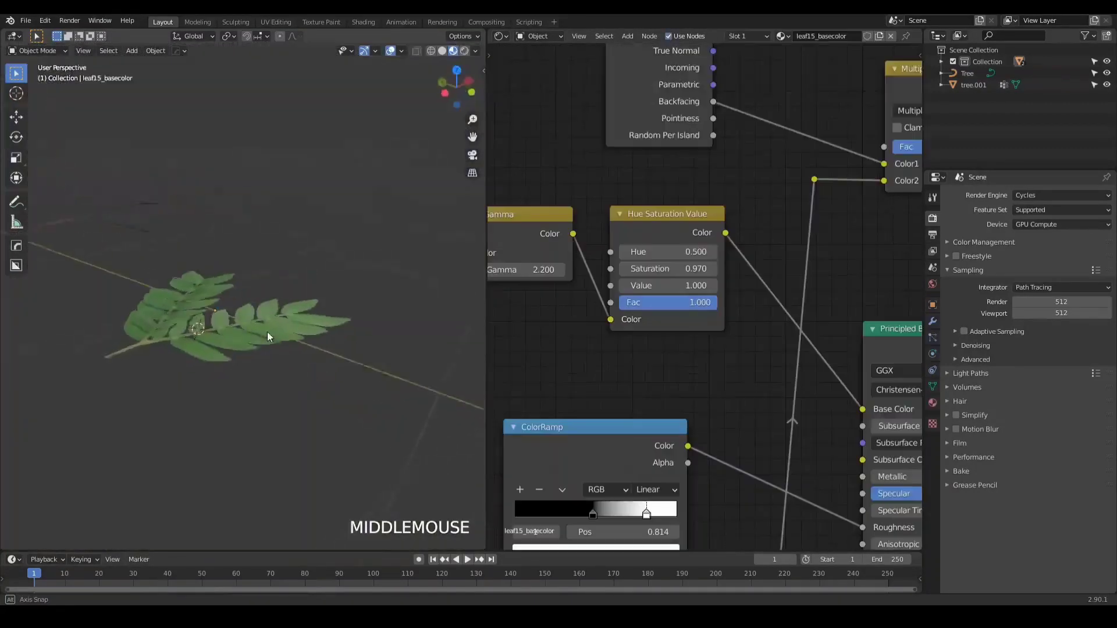
pyautogui.scroll(-3, 190, 301)
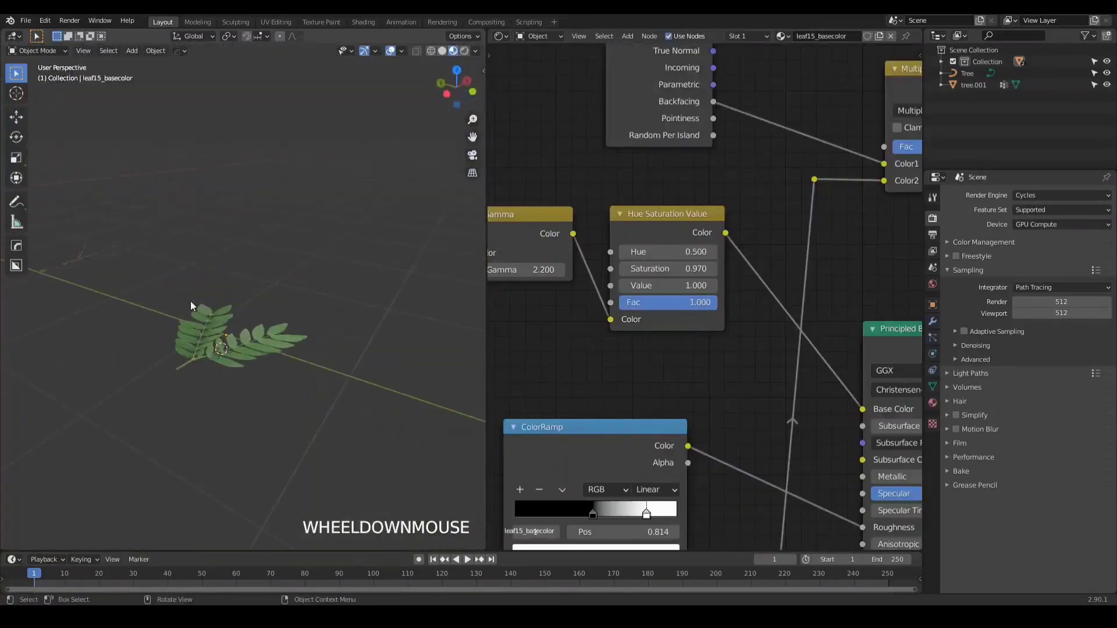
pyautogui.moveTo(190, 301); pyautogui.dragTo(235, 382, button='middle')
pyautogui.scroll(-3, 212, 365)
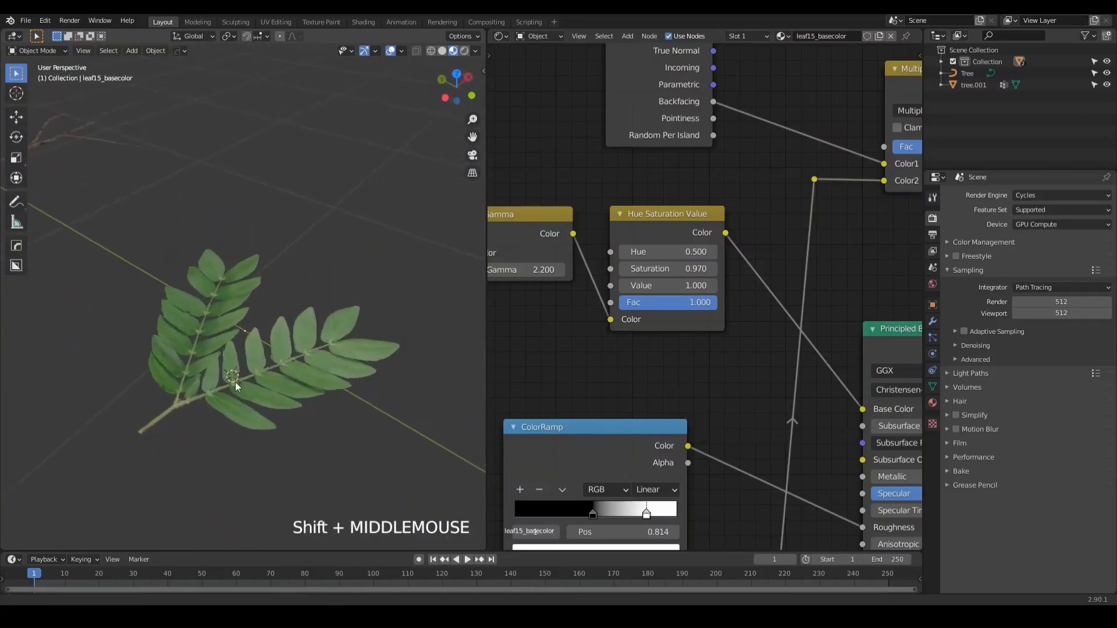
pyautogui.click(235, 381)
pyautogui.scroll(2, 260, 310)
pyautogui.moveTo(260, 311); pyautogui.dragTo(312, 250, button='middle')
pyautogui.scroll(2, 246, 345)
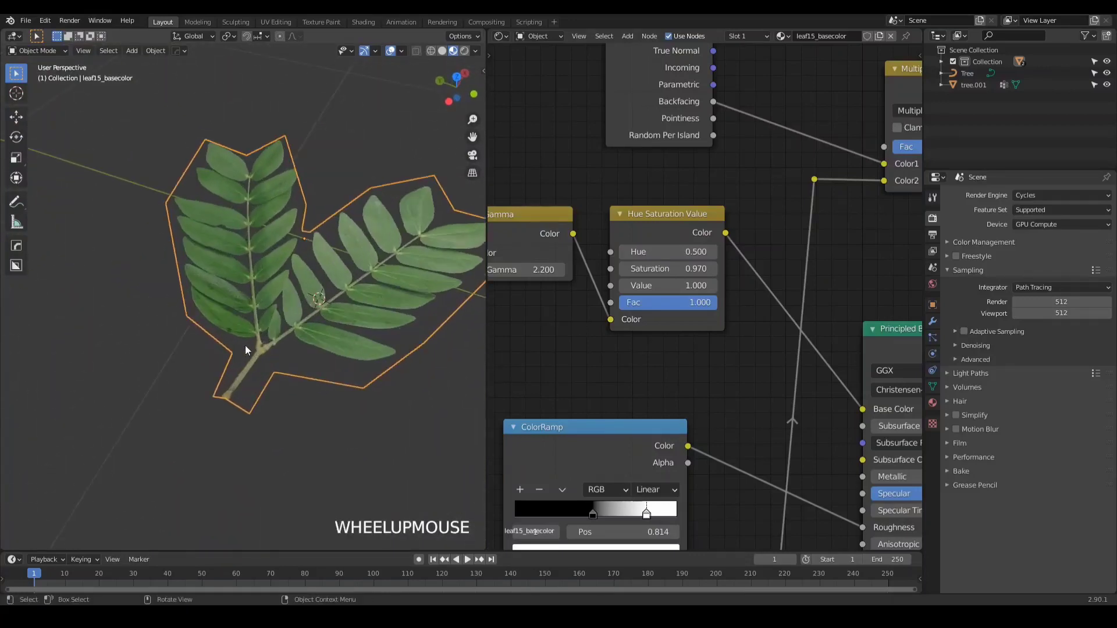
pyautogui.moveTo(248, 350); pyautogui.dragTo(271, 285, button='middle')
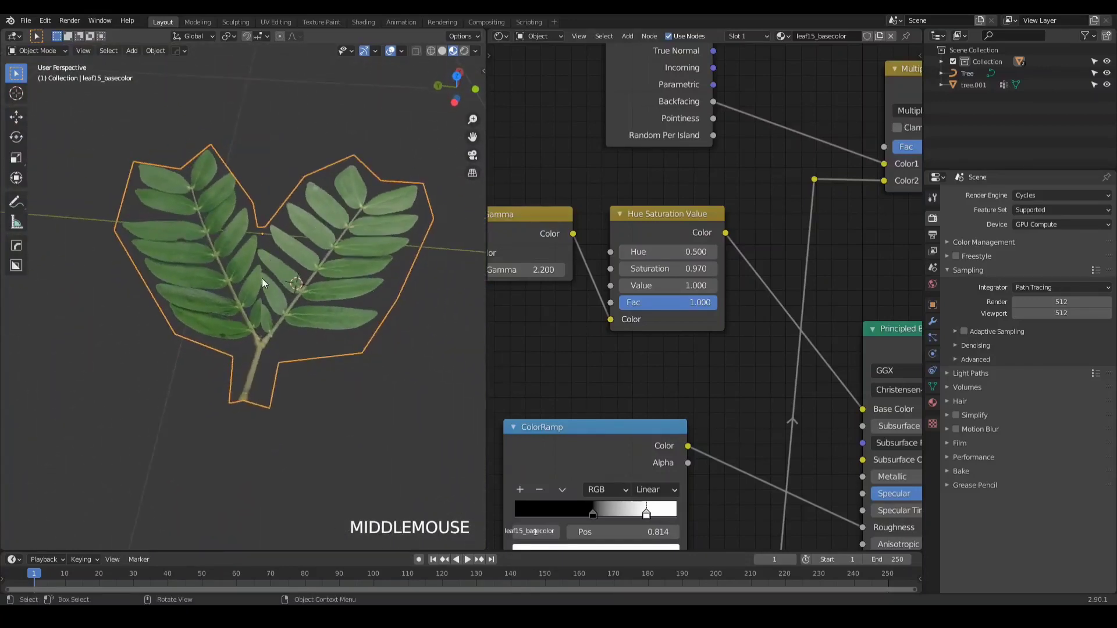
# Select the vertex at the base of the leaf's stem in Edit Mode and snap the 3D cursor to it.
pyautogui.press('Tab')
pyautogui.press('Tab')
pyautogui.press('Tab')
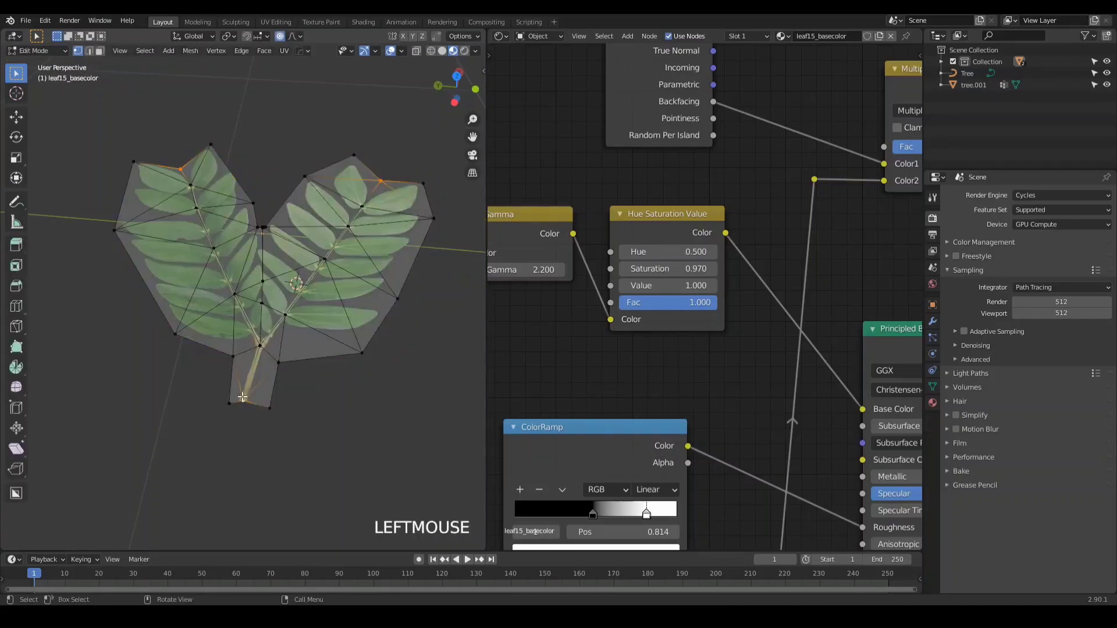
pyautogui.scroll(2, 245, 407)
pyautogui.moveTo(244, 407); pyautogui.dragTo(239, 380, button='middle')
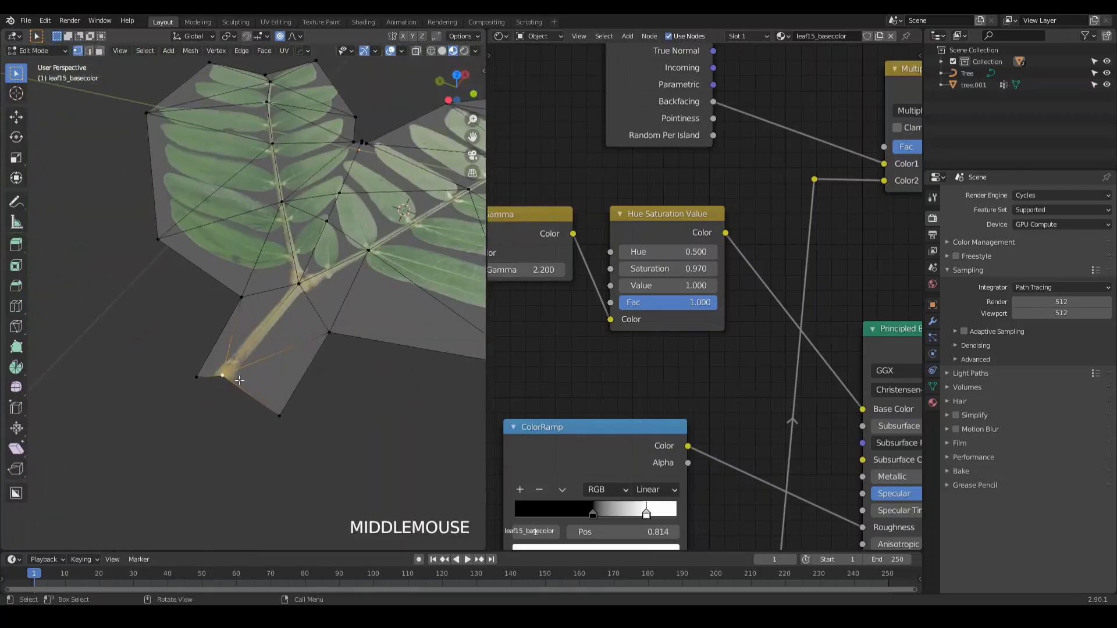
pyautogui.hotkey('shift', 's')
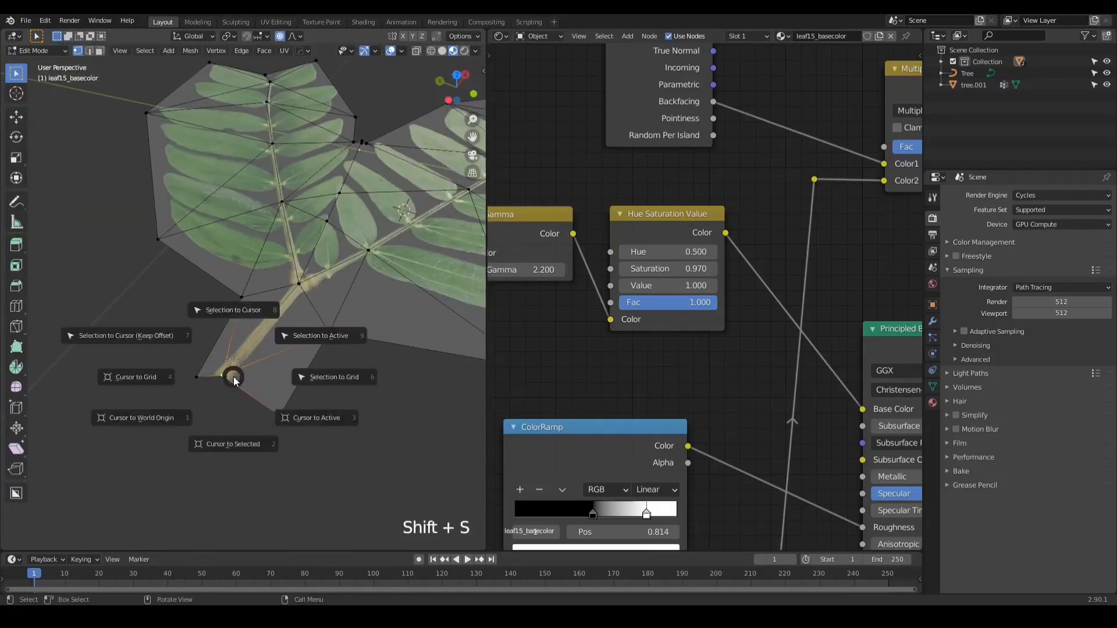
pyautogui.click(230, 447)
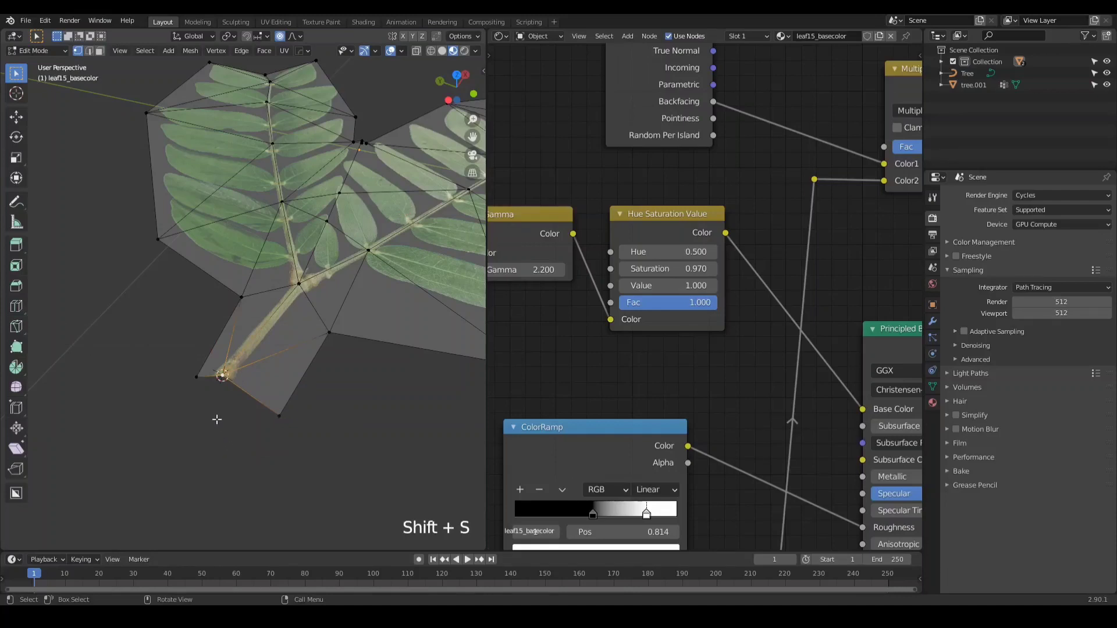
# Return to Object Mode and set the leaf's origin to the 3D cursor at the stem base.
pyautogui.press('Tab')
pyautogui.moveTo(257, 309); pyautogui.dragTo(286, 263, button='middle')
pyautogui.rightClick(256, 301)
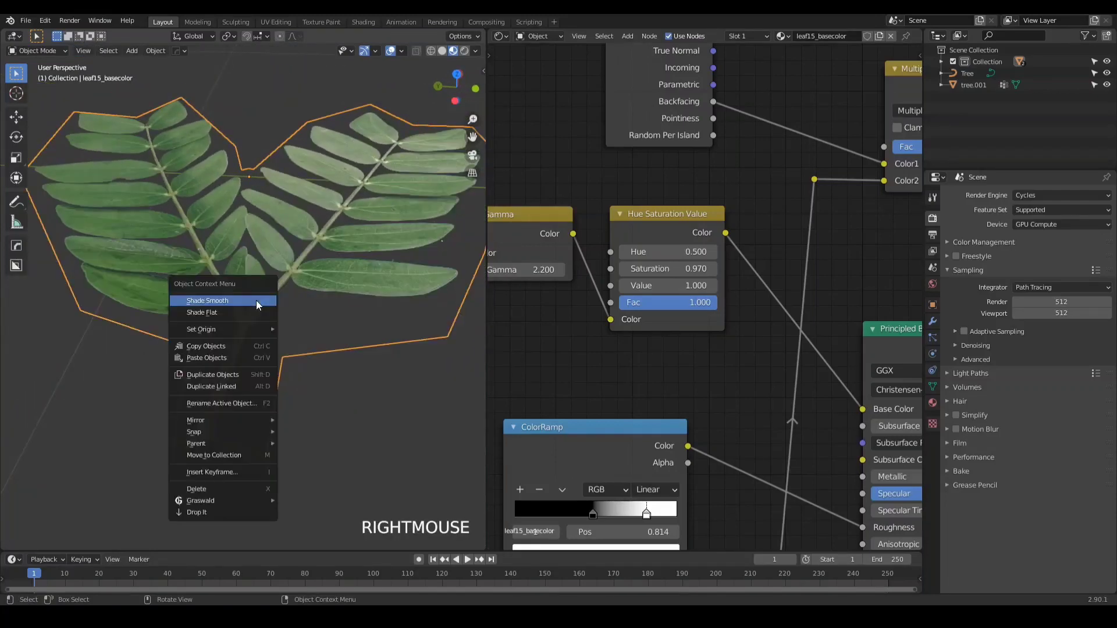
pyautogui.moveTo(225, 330)
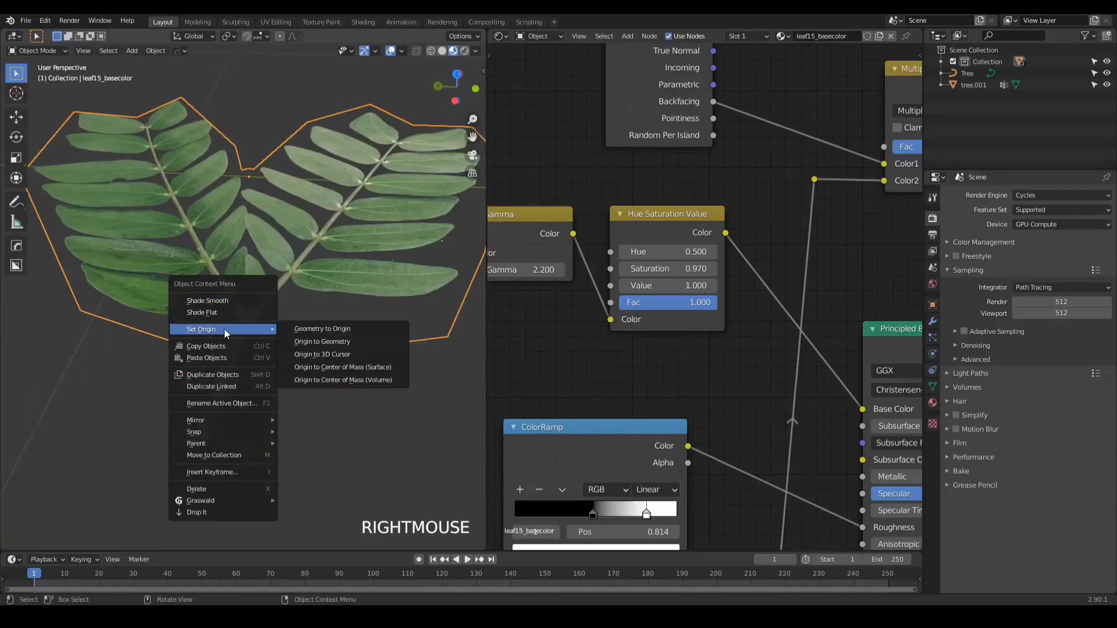
pyautogui.click(308, 355)
pyautogui.scroll(-4, 298, 376)
pyautogui.scroll(4, 215, 330)
# Enable proportional editing for the leaf's selected tip vertices in Edit Mode and set the pivot point to 3D Cursor.
pyautogui.press('Tab')
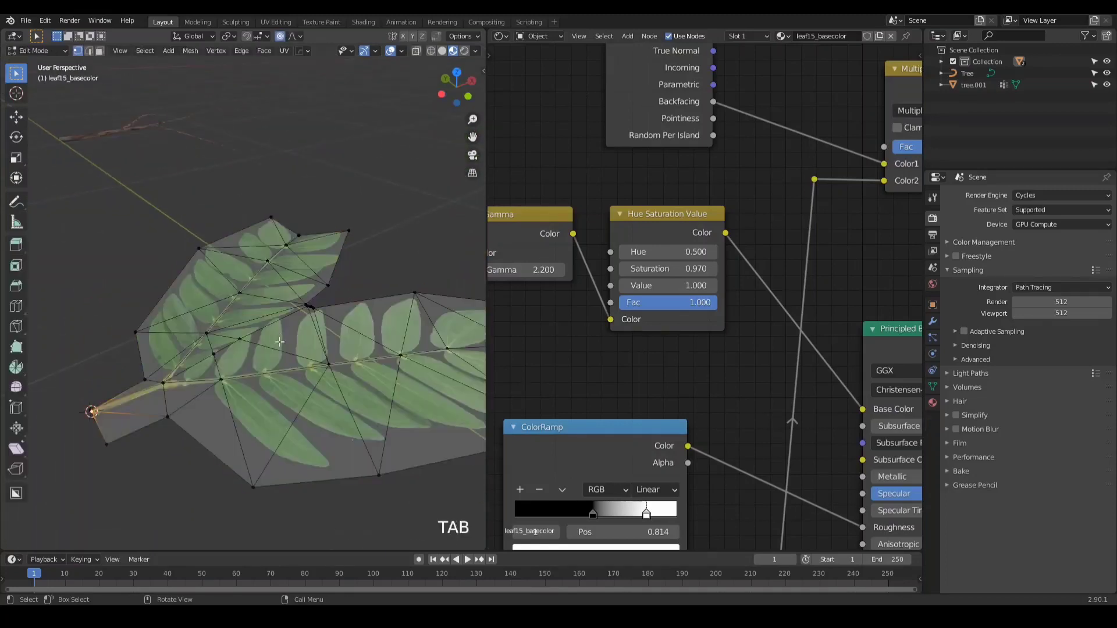
pyautogui.scroll(-4, 317, 347)
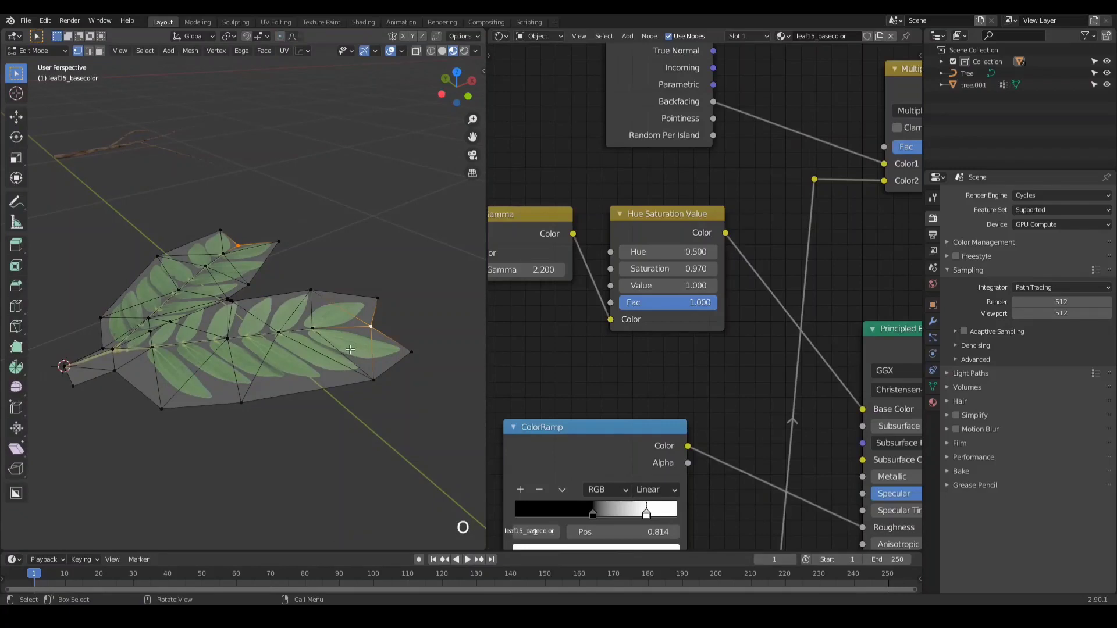
pyautogui.moveTo(485, 320); pyautogui.dragTo(684, 321)
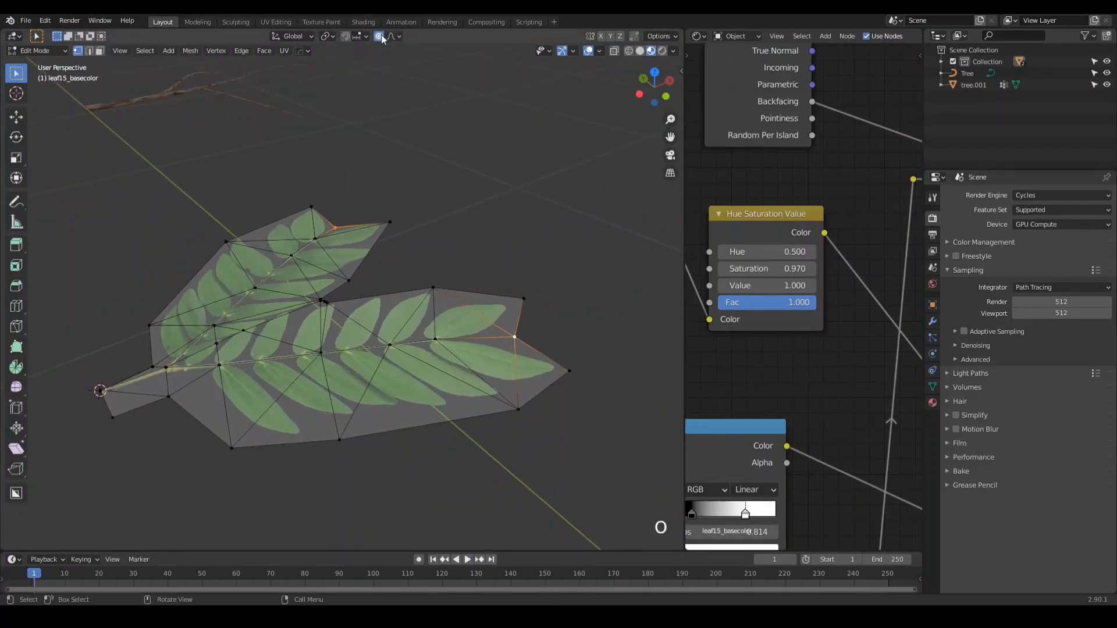
pyautogui.moveTo(372, 262); pyautogui.dragTo(341, 298, button='middle')
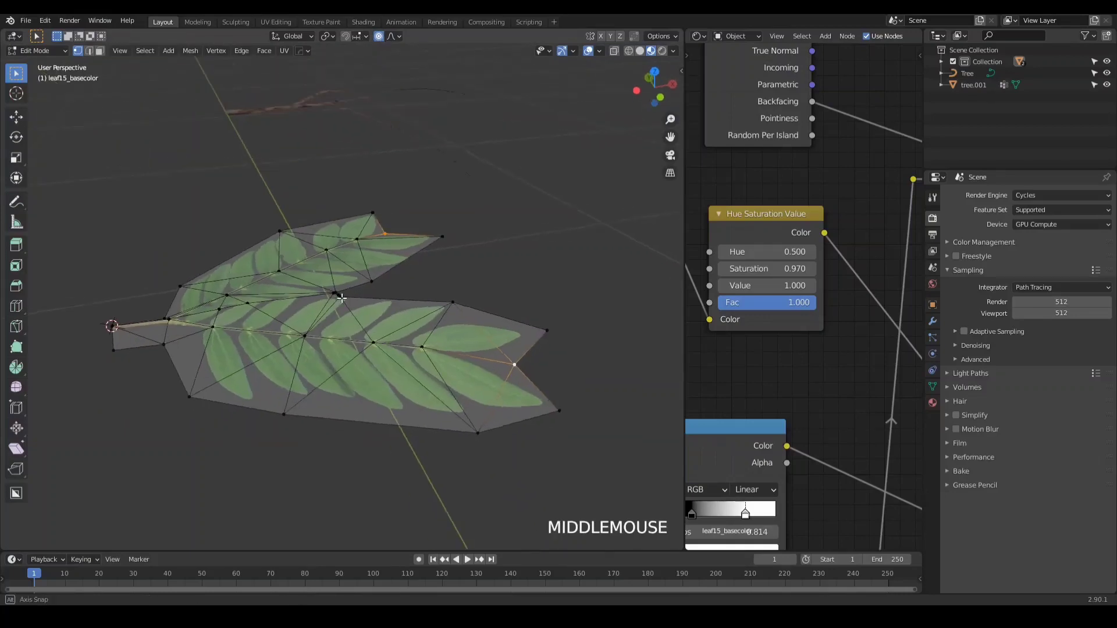
pyautogui.press('.')
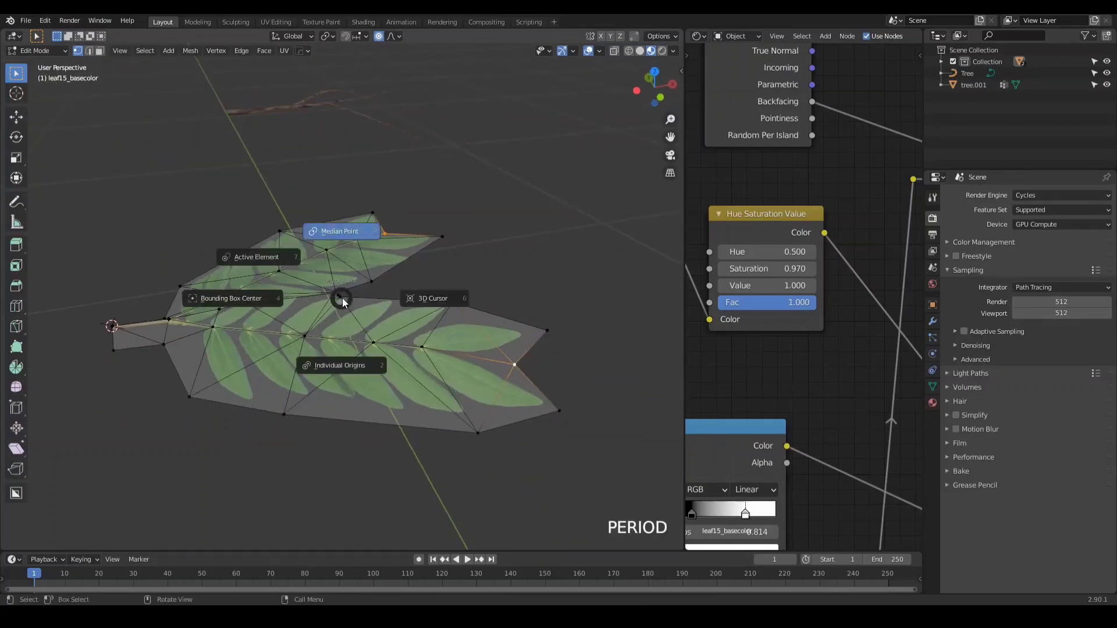
pyautogui.click(456, 298)
# Bend the leaf tips downward by rotating them about 8 degrees around the 3D cursor with smooth proportional falloff, and return to Object Mode.
pyautogui.moveTo(456, 298); pyautogui.dragTo(523, 233, button='middle')
pyautogui.press('r')
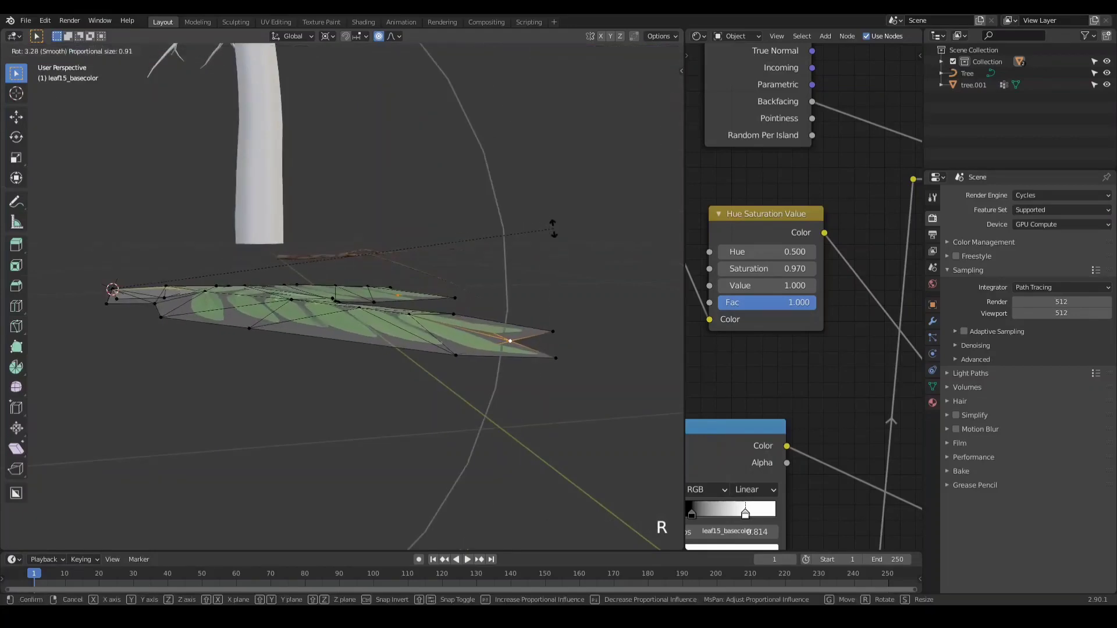
pyautogui.scroll(7, 555, 232)
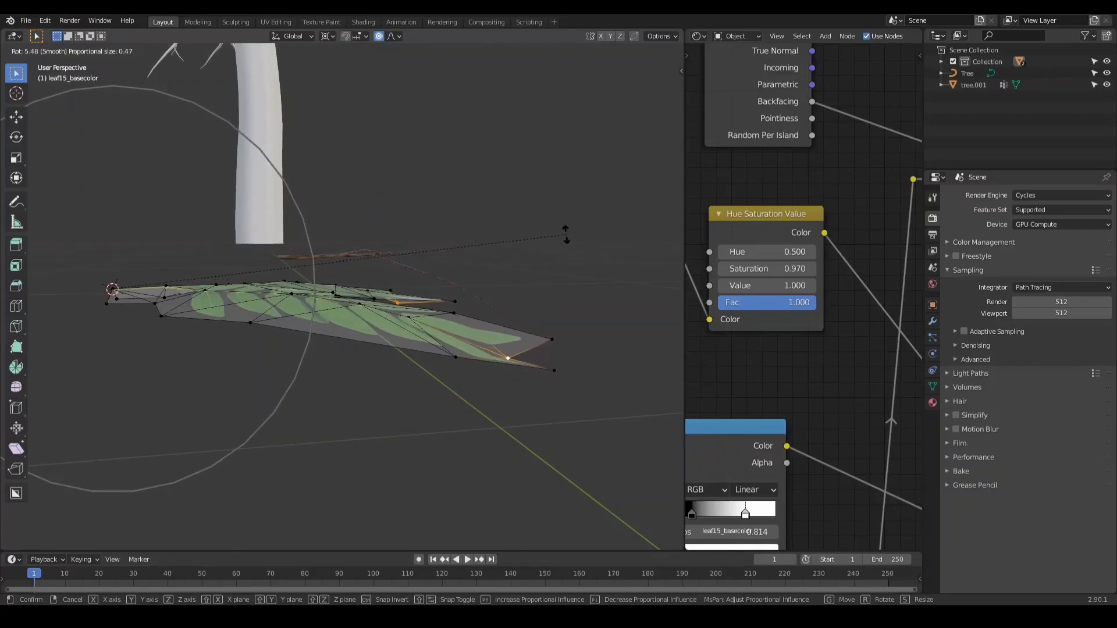
pyautogui.scroll(1, 550, 248)
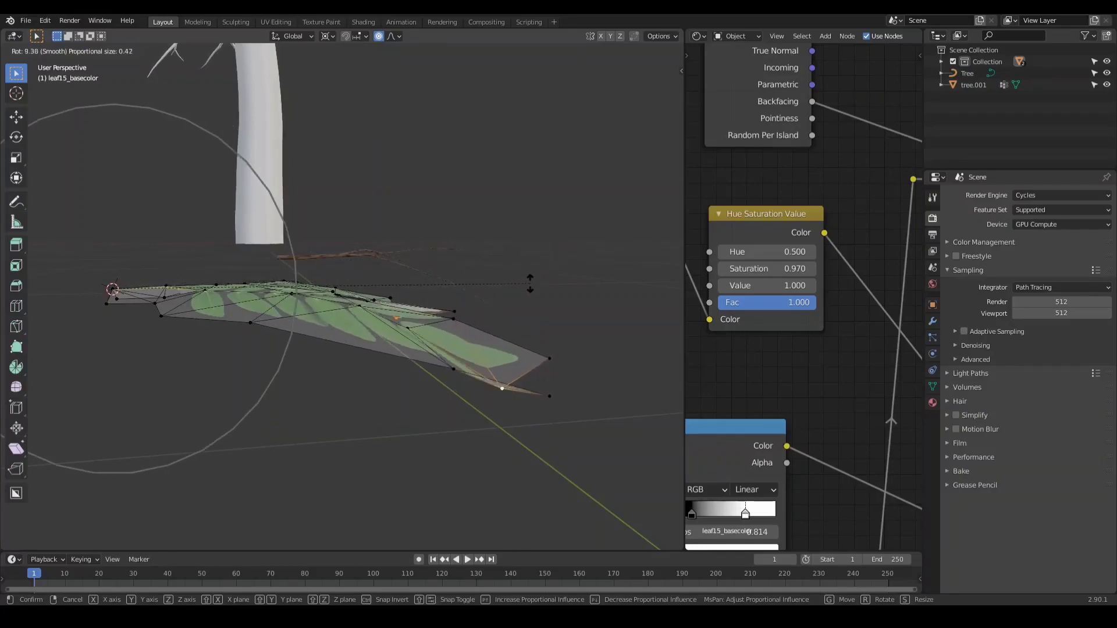
pyautogui.scroll(-3, 547, 267)
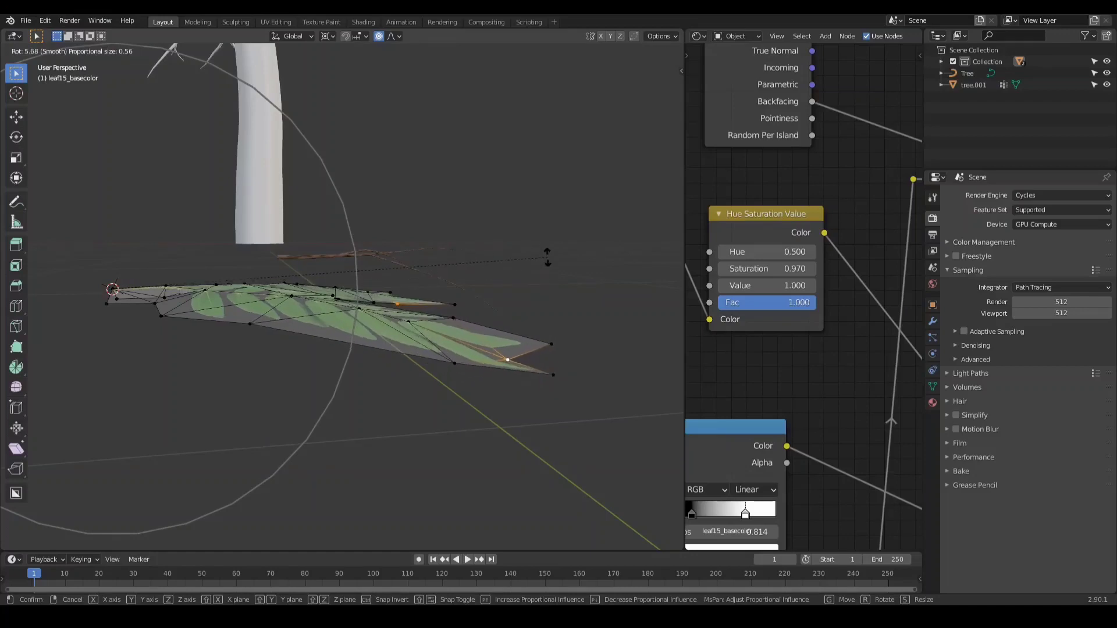
pyautogui.scroll(3, 547, 265)
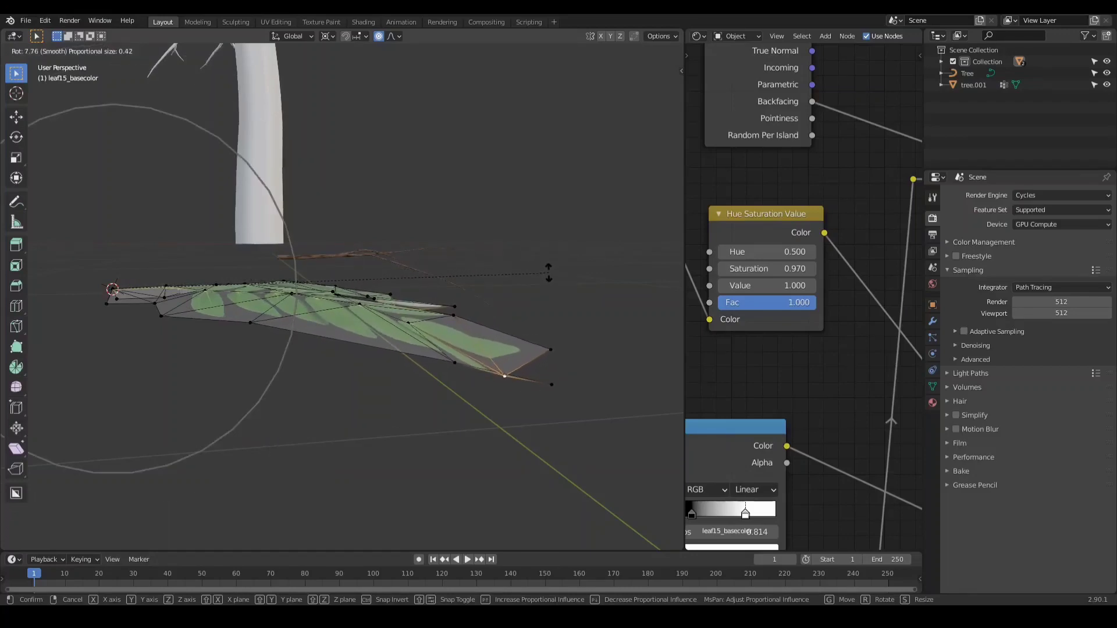
pyautogui.scroll(-3, 549, 273)
pyautogui.click(549, 272)
pyautogui.moveTo(361, 250); pyautogui.dragTo(335, 299, button='middle')
pyautogui.scroll(-5, 334, 299)
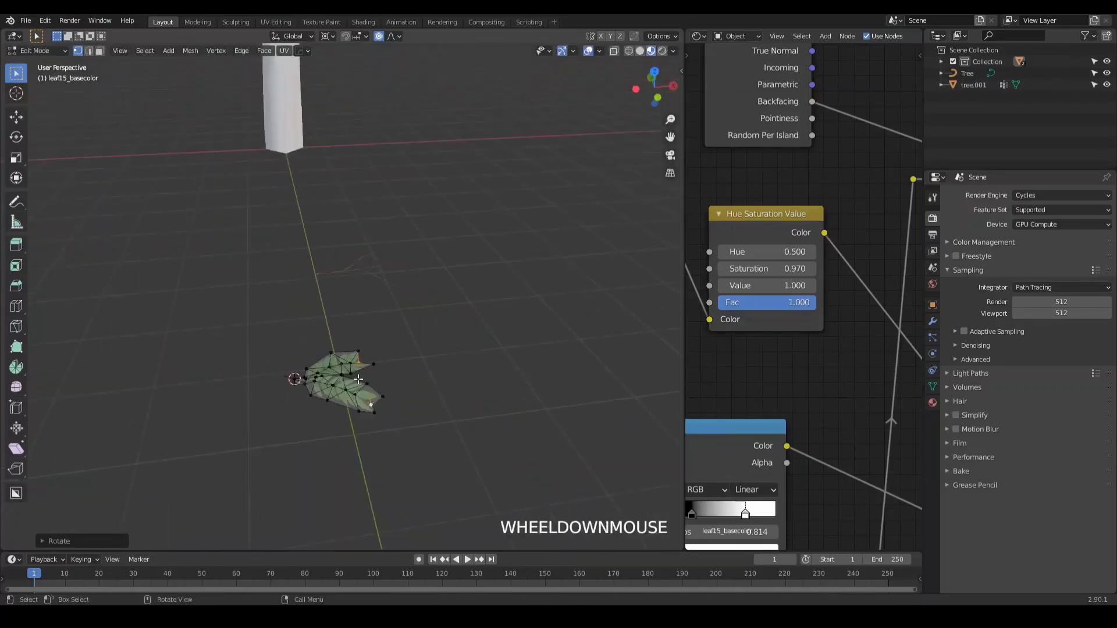
pyautogui.scroll(3, 303, 349)
pyautogui.moveTo(291, 352); pyautogui.dragTo(575, 212, button='middle')
pyautogui.press('Tab')
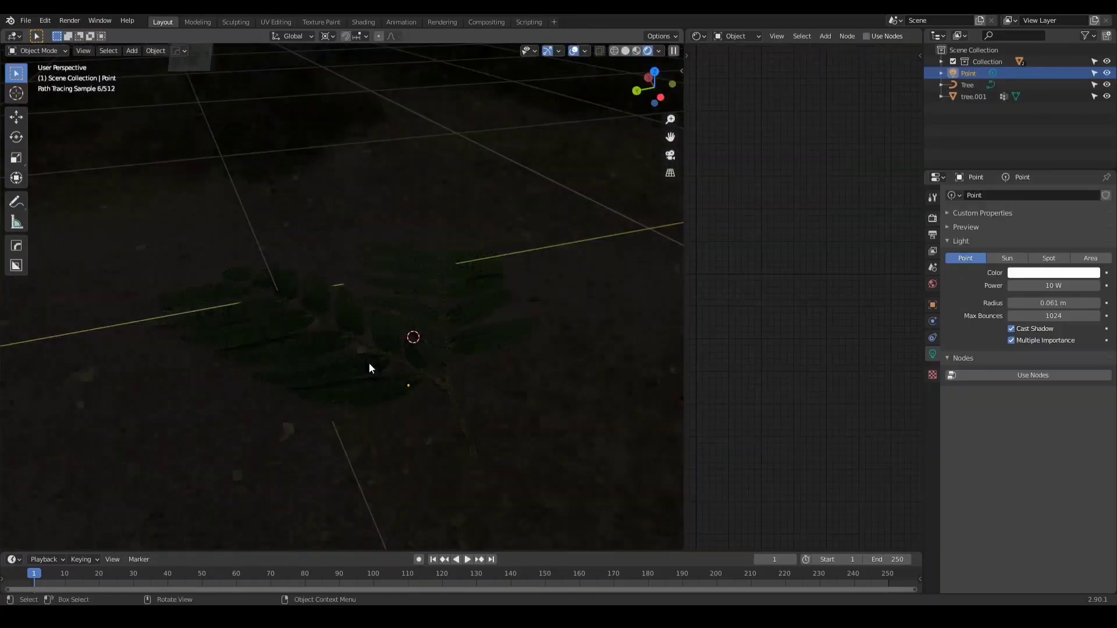
# Reposition the point light near the leaf, first along Z and then freely, and inspect the leaf's underside.
pyautogui.moveTo(382, 361)
pyautogui.mouseDown(button='middle')
pyautogui.moveTo(397, 365)
pyautogui.moveTo(392, 351)
pyautogui.mouseUp(button='middle')
pyautogui.moveTo(428, 304); pyautogui.dragTo(437, 324, button='middle')
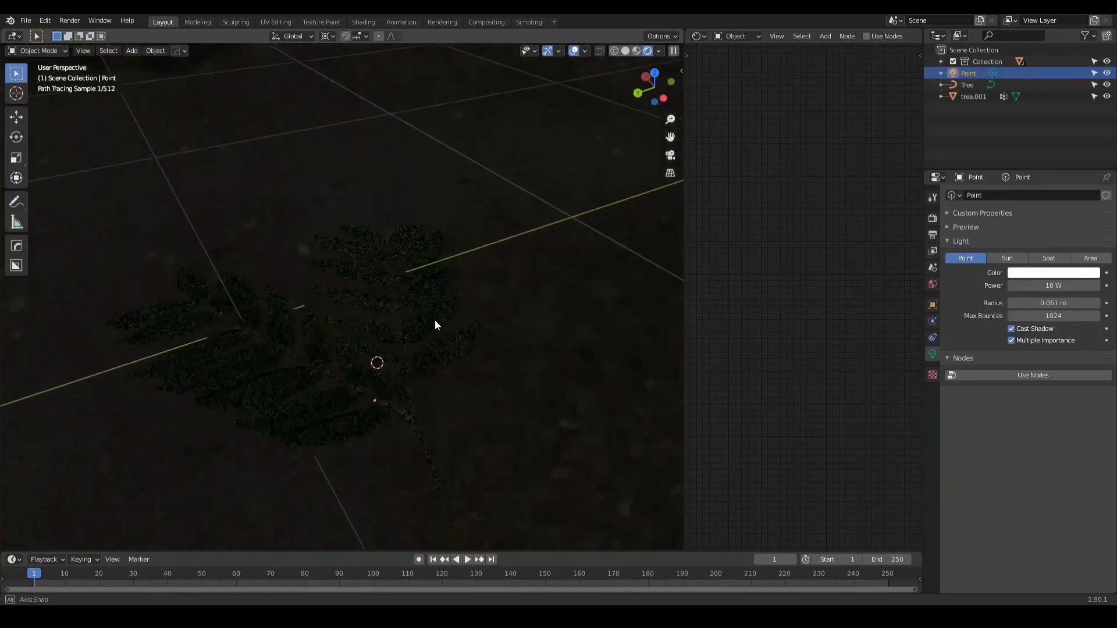
pyautogui.press('g')
pyautogui.press('z')
pyautogui.click(448, 391)
pyautogui.moveTo(448, 391); pyautogui.dragTo(414, 263, button='middle')
pyautogui.press('g')
pyautogui.click(421, 357)
pyautogui.moveTo(421, 357); pyautogui.dragTo(282, 389, button='middle')
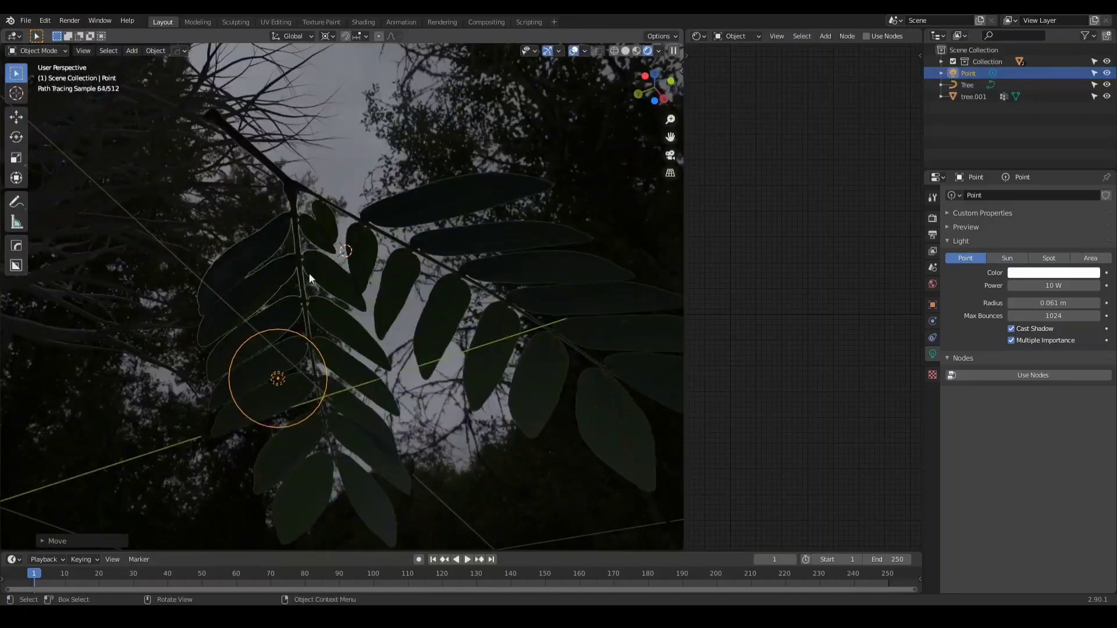
pyautogui.moveTo(243, 282); pyautogui.dragTo(258, 312, button='middle')
pyautogui.scroll(3, 296, 306)
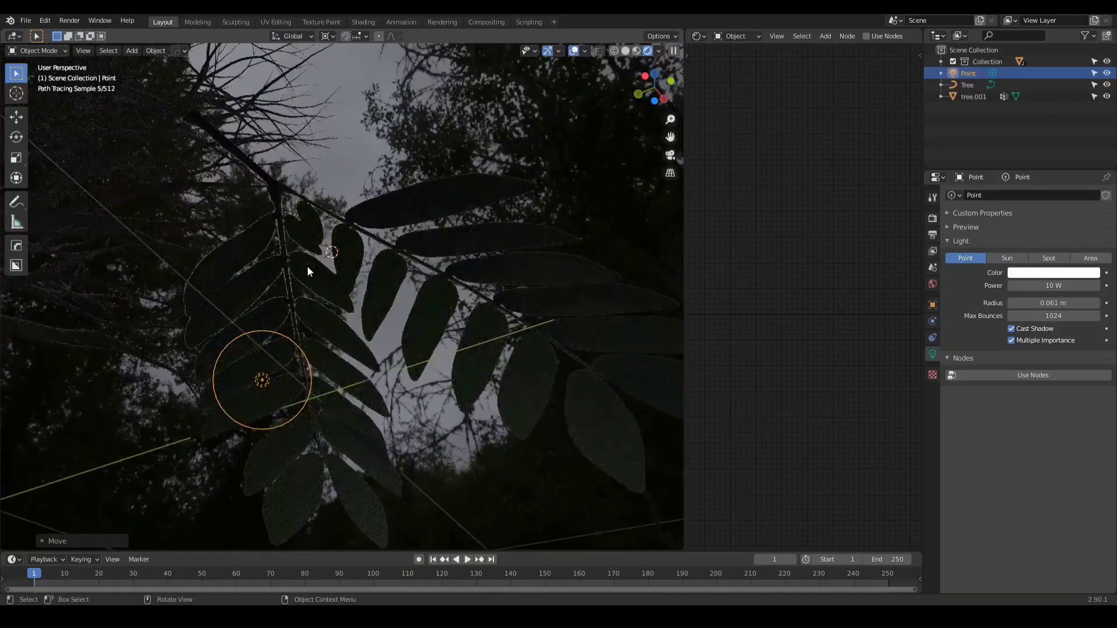
# Select the leaf and set the factor of its material's Mix Shader to 0.5.
pyautogui.click(399, 296)
pyautogui.moveTo(362, 249); pyautogui.dragTo(582, 294, button='middle')
pyautogui.moveTo(840, 295); pyautogui.dragTo(782, 108)
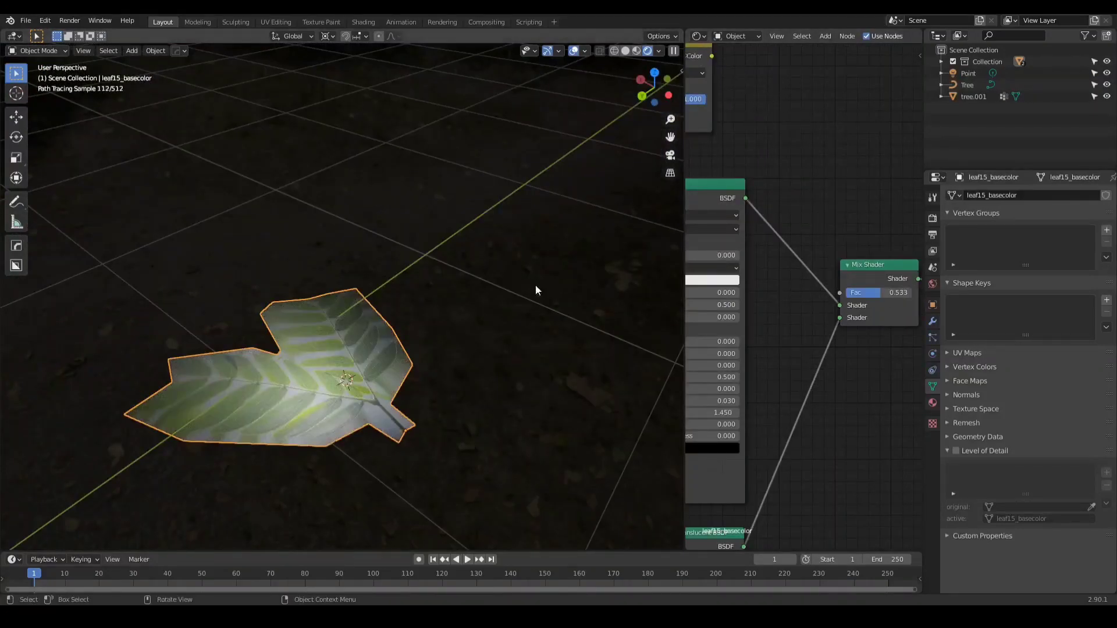
pyautogui.doubleClick(873, 294)
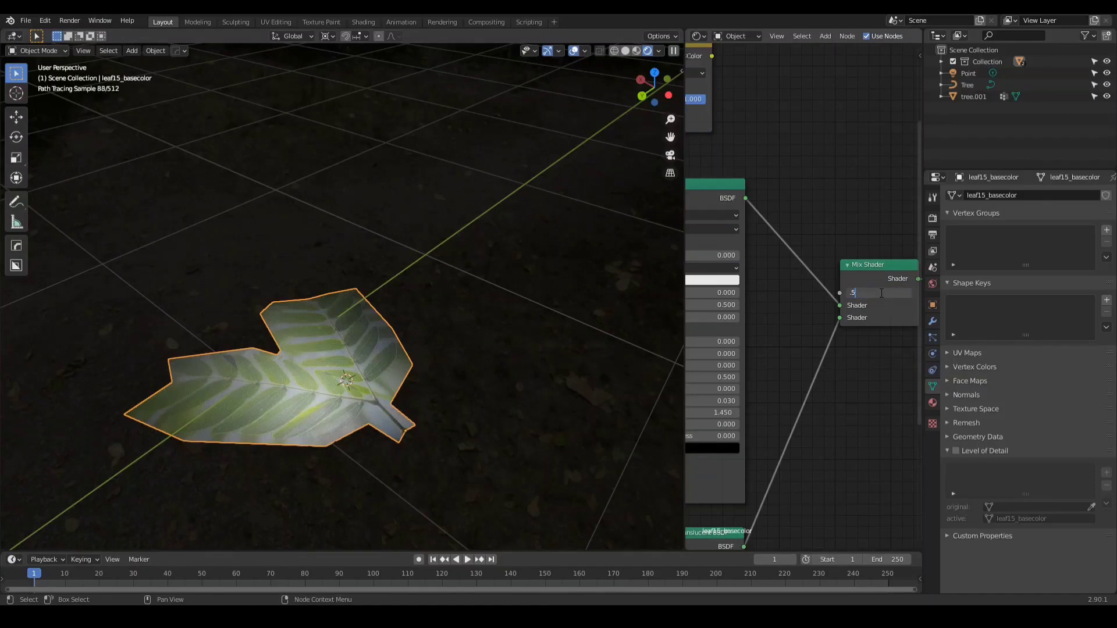
pyautogui.write('.5')
pyautogui.press('Return')
# Move the point light along Z above the leaf and back beneath it to compare the translucency from both sides.
pyautogui.moveTo(392, 347); pyautogui.dragTo(363, 370, button='middle')
pyautogui.click(321, 469)
pyautogui.scroll(4, 322, 494)
pyautogui.press('g')
pyautogui.press('z')
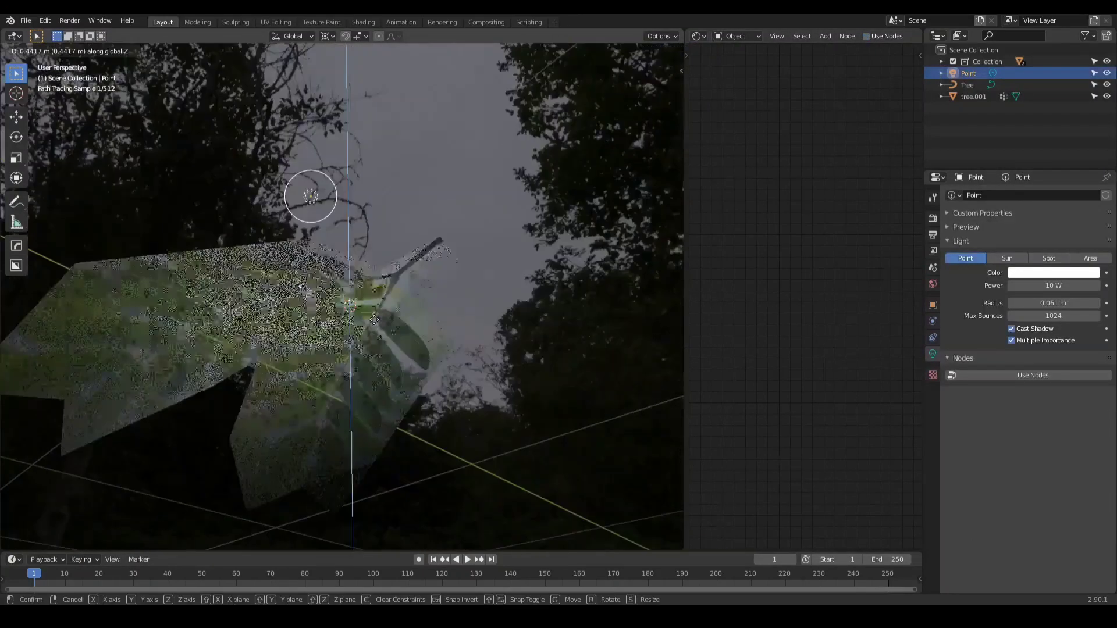
pyautogui.click(374, 321)
pyautogui.moveTo(312, 306); pyautogui.dragTo(330, 391, button='middle')
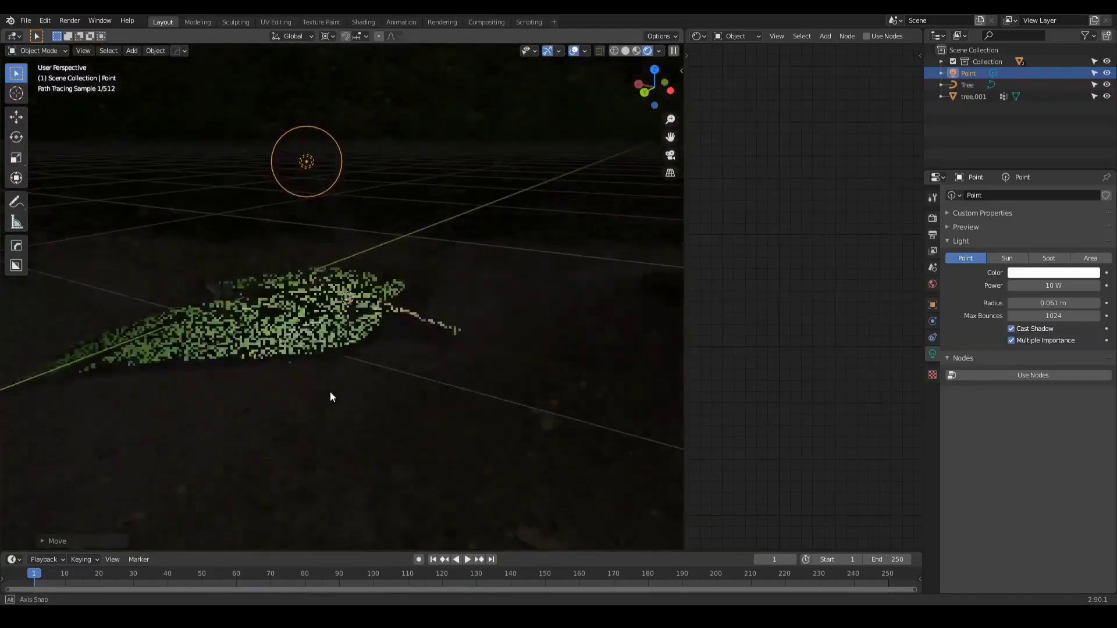
pyautogui.press('g')
pyautogui.press('z')
pyautogui.click(325, 167)
pyautogui.moveTo(324, 167); pyautogui.dragTo(317, 329, button='middle')
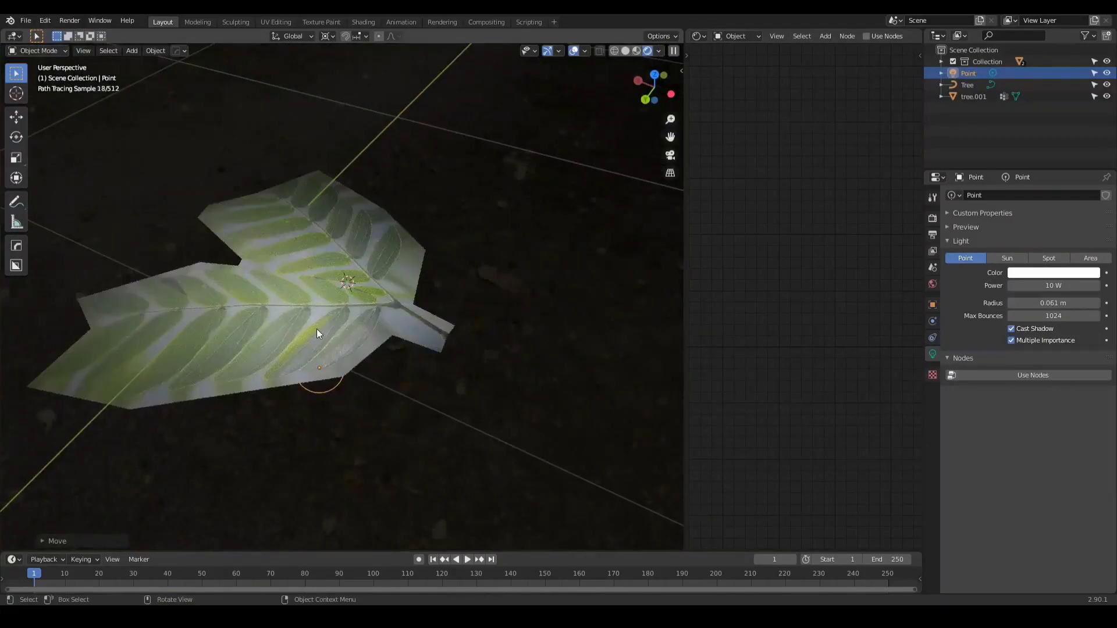
pyautogui.moveTo(228, 292); pyautogui.dragTo(272, 322, button='middle')
# Add a Transparent BSDF to the leaf material and combine it with the existing Mix Shader through a second Mix Shader.
pyautogui.click(323, 350)
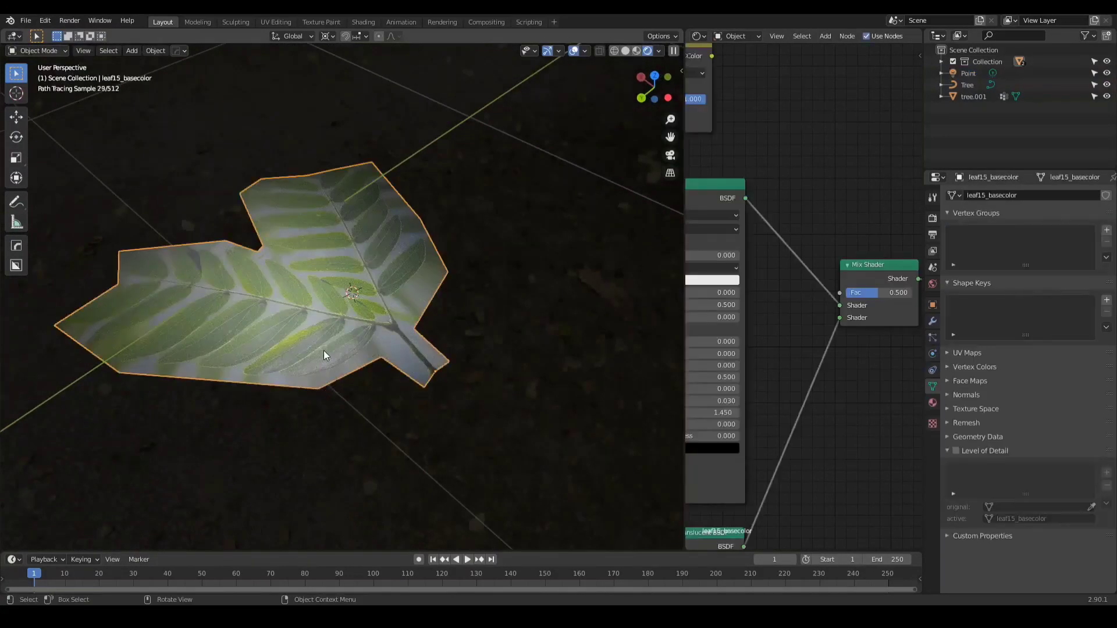
pyautogui.scroll(-5, 856, 327)
pyautogui.moveTo(855, 328); pyautogui.dragTo(812, 333, button='middle')
pyautogui.hotkey('shift', 'a')
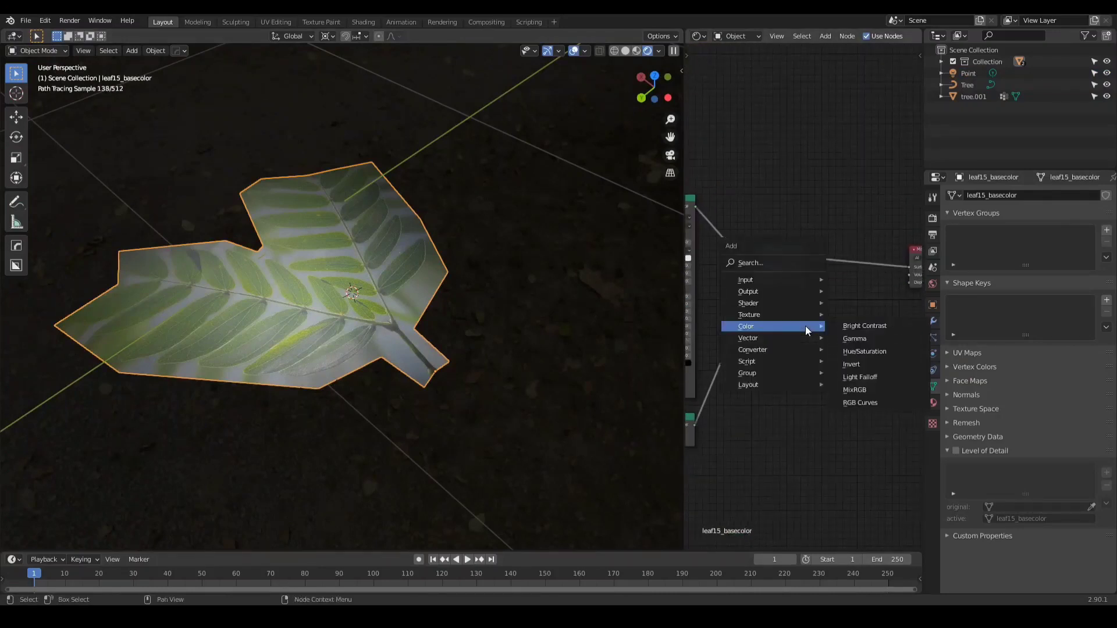
pyautogui.moveTo(763, 306)
pyautogui.click(876, 509)
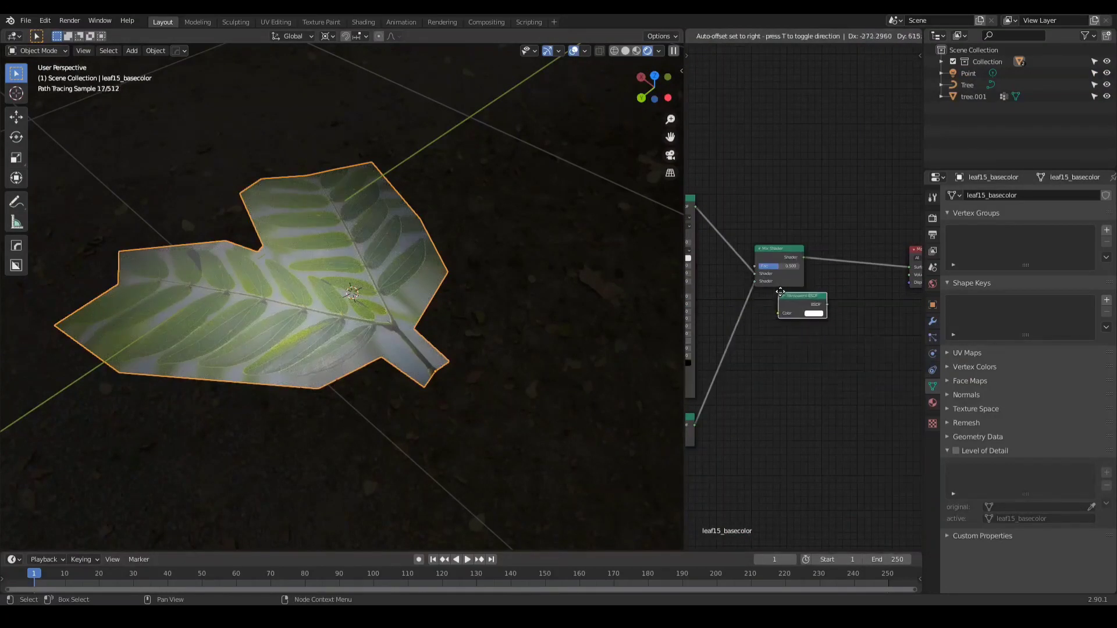
pyautogui.click(772, 308)
pyautogui.keyDown('ctrl'); pyautogui.keyDown('shift'); pyautogui.moveTo(795, 316); pyautogui.dragTo(778, 265, button='right'); pyautogui.keyUp('shift'); pyautogui.keyUp('ctrl')
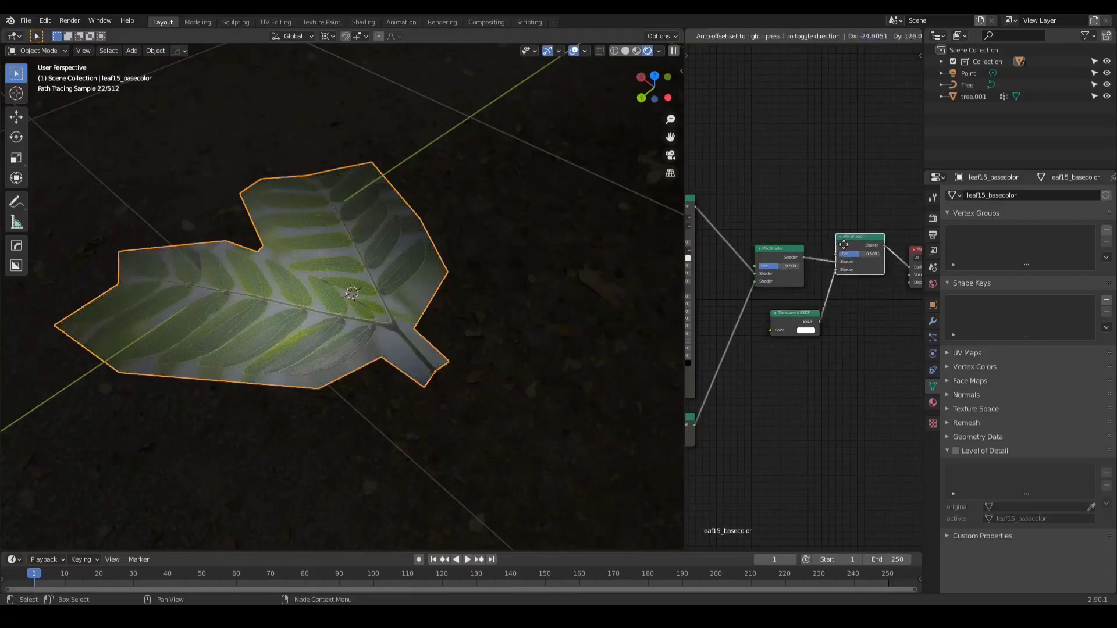
# Connect the reroute that feeds the Multiply node to the factor of the new Mix Shader before the material output.
pyautogui.scroll(-3, 796, 330)
pyautogui.scroll(2, 796, 331)
pyautogui.moveTo(796, 331); pyautogui.dragTo(824, 339, button='middle')
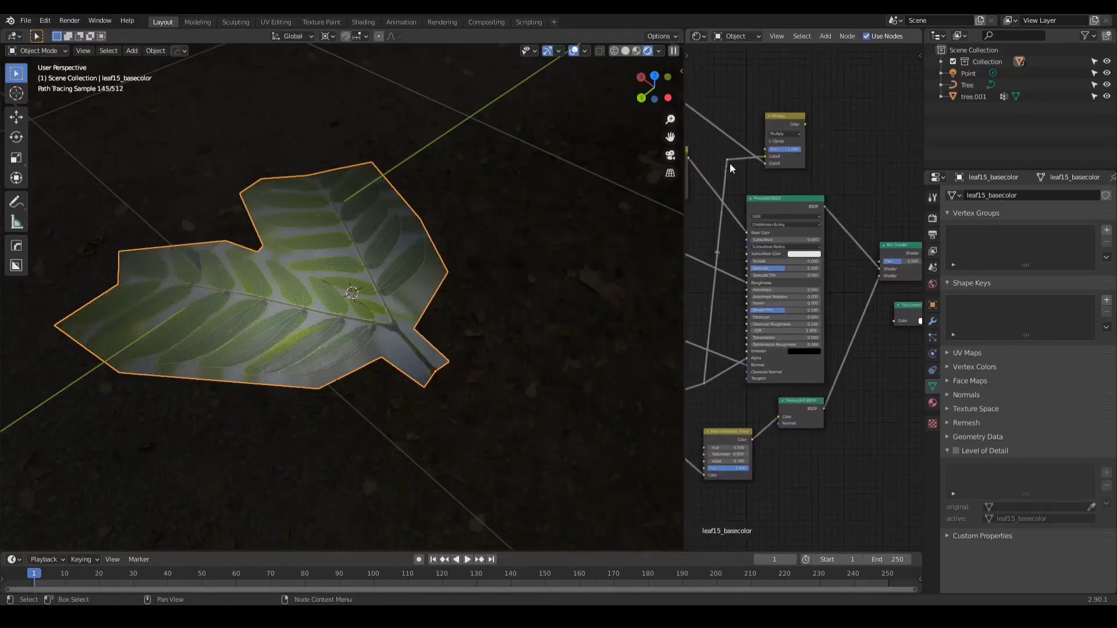
pyautogui.moveTo(817, 291); pyautogui.dragTo(791, 275, button='middle')
pyautogui.scroll(-1, 793, 276)
pyautogui.moveTo(713, 160); pyautogui.dragTo(904, 232)
pyautogui.scroll(2, 326, 318)
# Insert an Invert node on the link between the reroute and the last Mix Shader's factor.
pyautogui.moveTo(319, 309); pyautogui.dragTo(403, 312, button='middle')
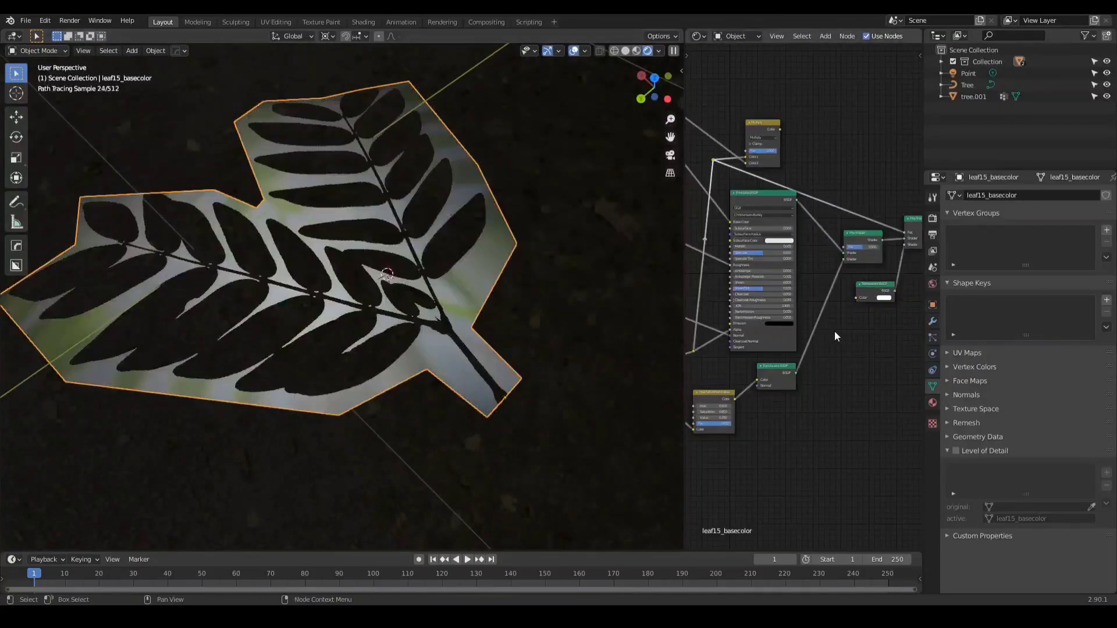
pyautogui.hotkey('shift', 'a')
pyautogui.moveTo(838, 333)
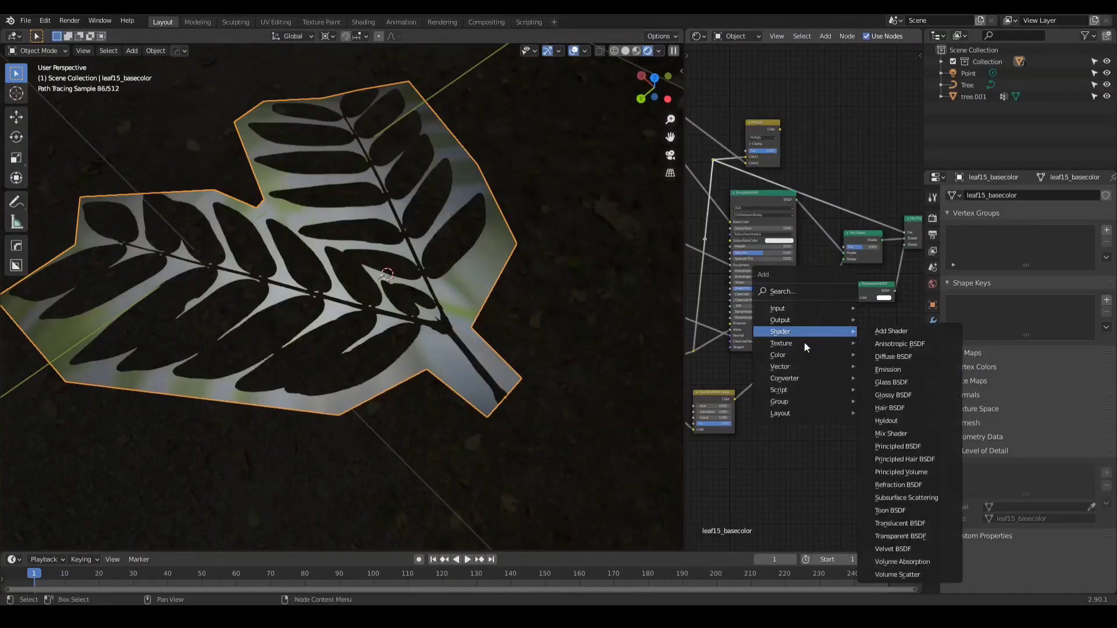
pyautogui.moveTo(791, 356)
pyautogui.click(912, 393)
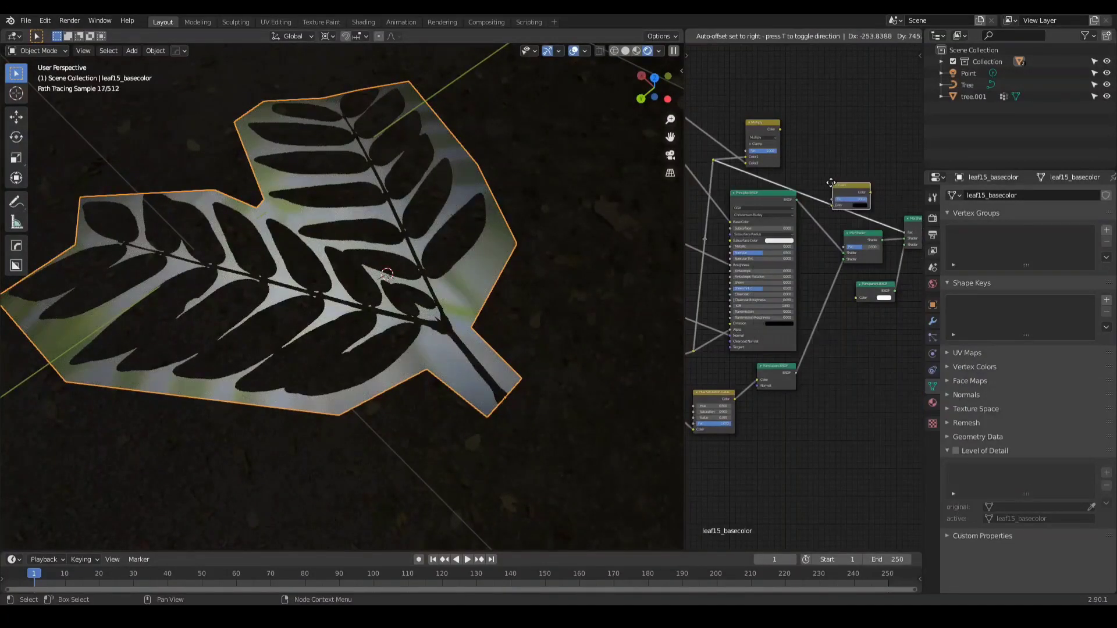
pyautogui.click(825, 188)
# Select the point light beneath the leaf and move it above the leaf.
pyautogui.moveTo(381, 314)
pyautogui.mouseDown(button='middle')
pyautogui.moveTo(369, 327)
pyautogui.moveTo(381, 173)
pyautogui.mouseUp(button='middle')
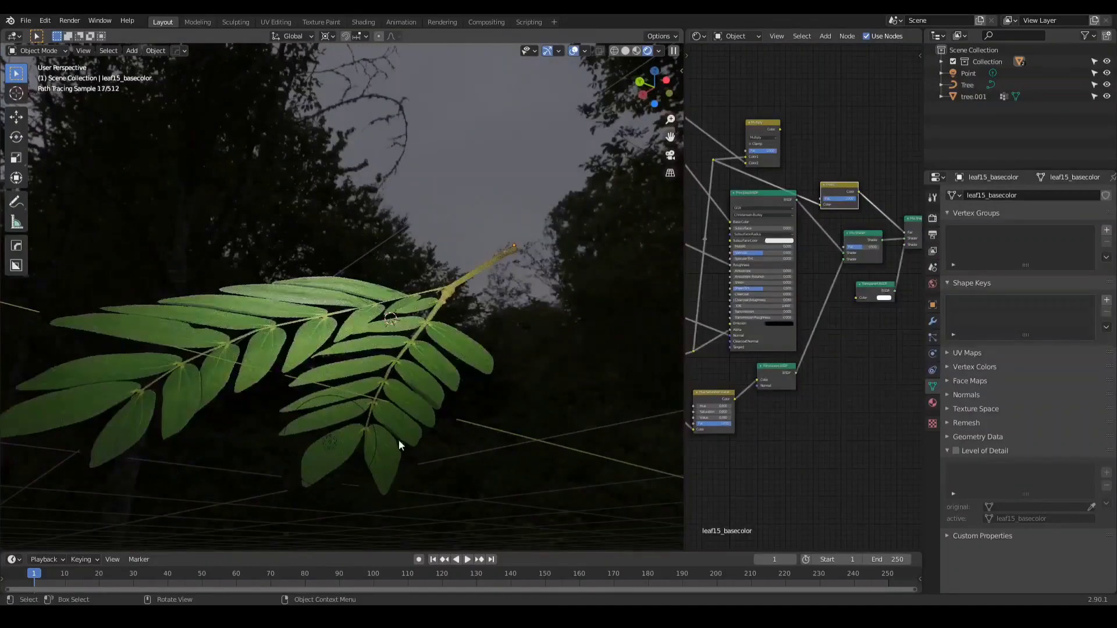
pyautogui.click(329, 445)
pyautogui.press('g')
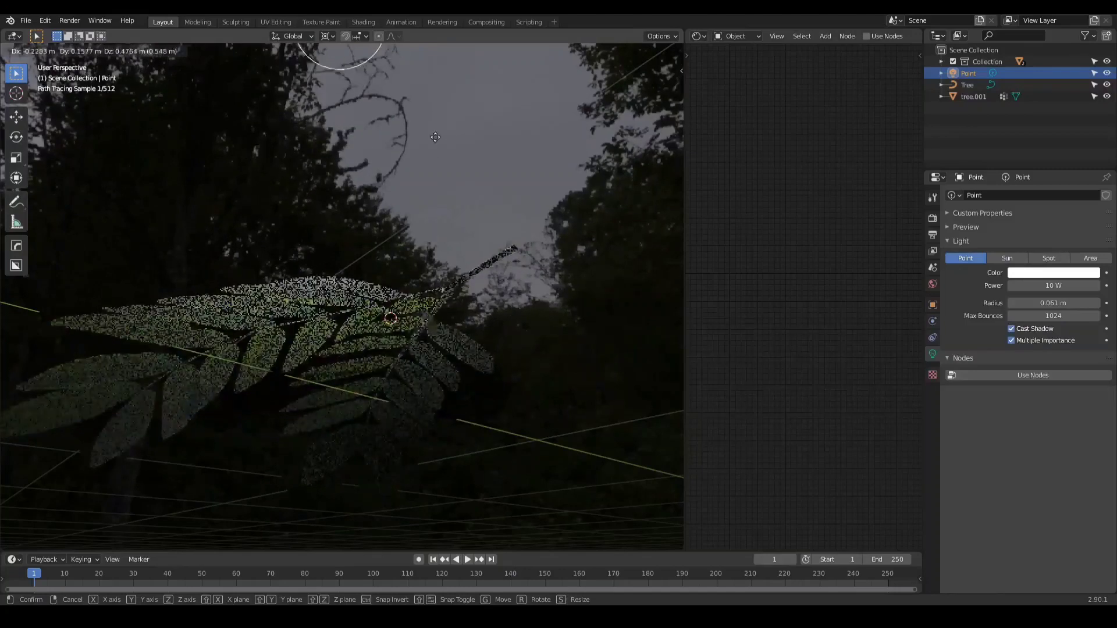
pyautogui.click(430, 191)
# Lower the factor of the Mix Shader combining the Principled and Translucent BSDFs, and check the leaf from several angles.
pyautogui.moveTo(406, 255); pyautogui.dragTo(398, 201, button='middle')
pyautogui.moveTo(375, 268); pyautogui.dragTo(348, 328, button='middle')
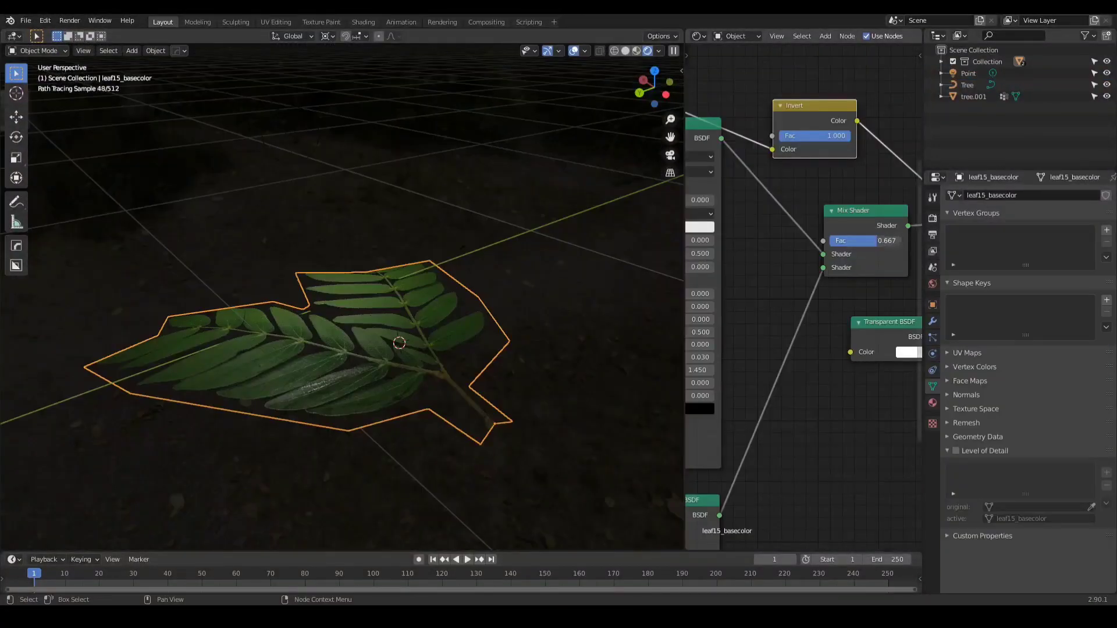
pyautogui.moveTo(877, 241)
pyautogui.mouseDown()
pyautogui.moveTo(838, 240)
pyautogui.moveTo(874, 241)
pyautogui.moveTo(856, 241)
pyautogui.mouseUp()
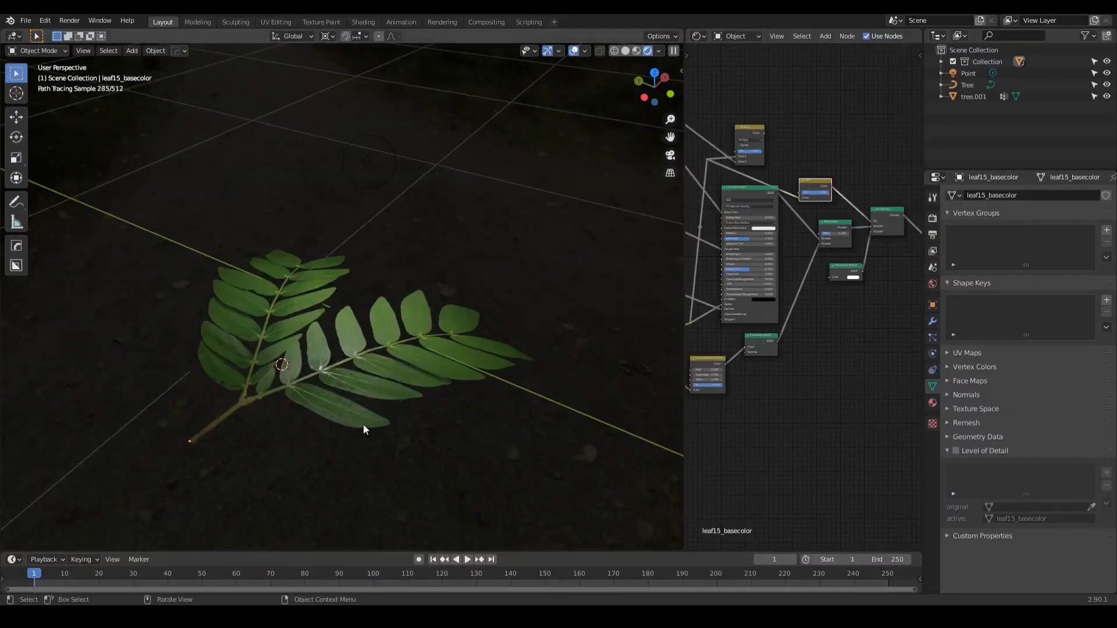
pyautogui.moveTo(363, 425); pyautogui.dragTo(348, 374, button='middle')
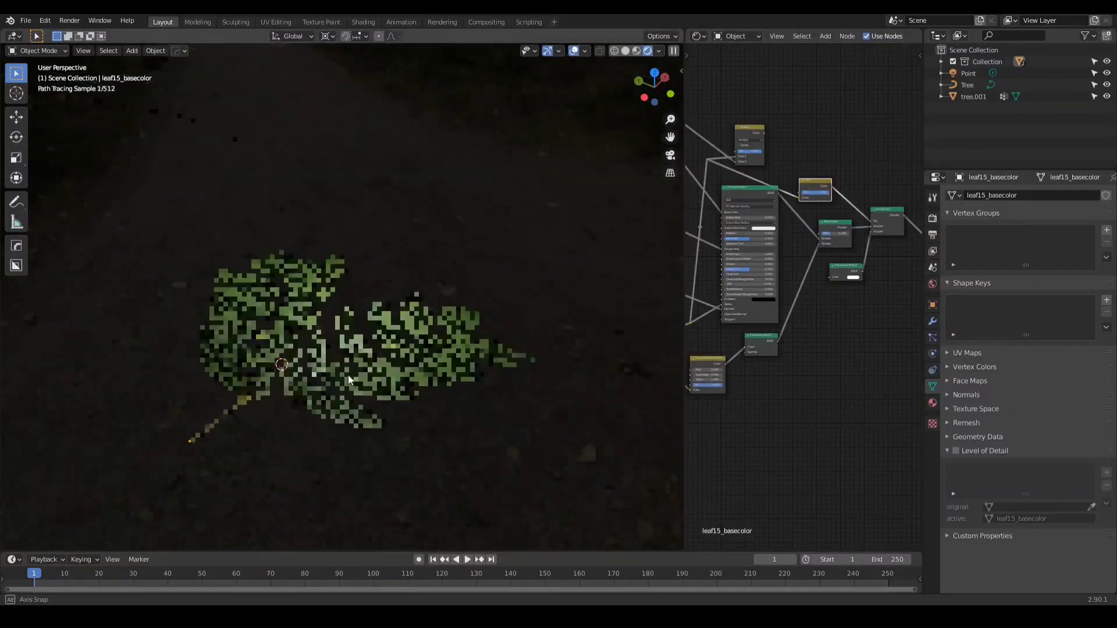